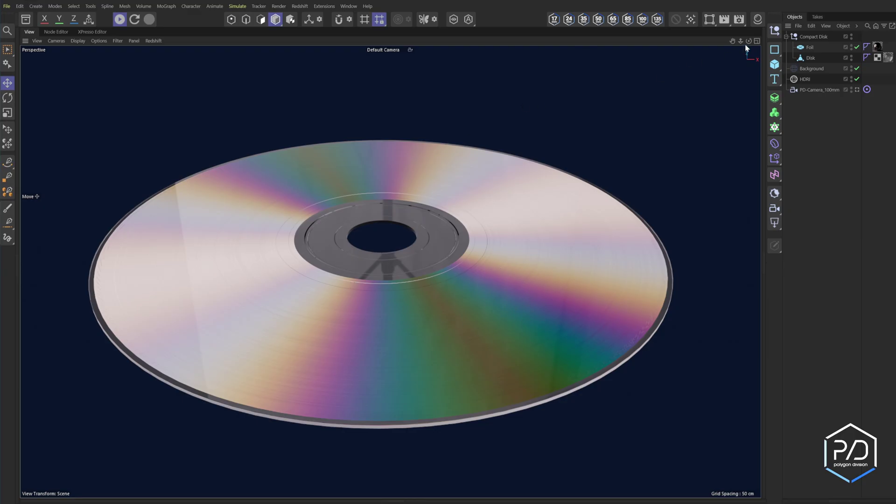
# Examine the Foil material's rotation and thin-film chain, from the State node through UV Projection to Change Range and Color Invert
pyautogui.moveTo(749, 41)
pyautogui.mouseDown()
pyautogui.moveTo(742, 85)
pyautogui.moveTo(733, 66)
pyautogui.moveTo(749, 41)
pyautogui.mouseUp()
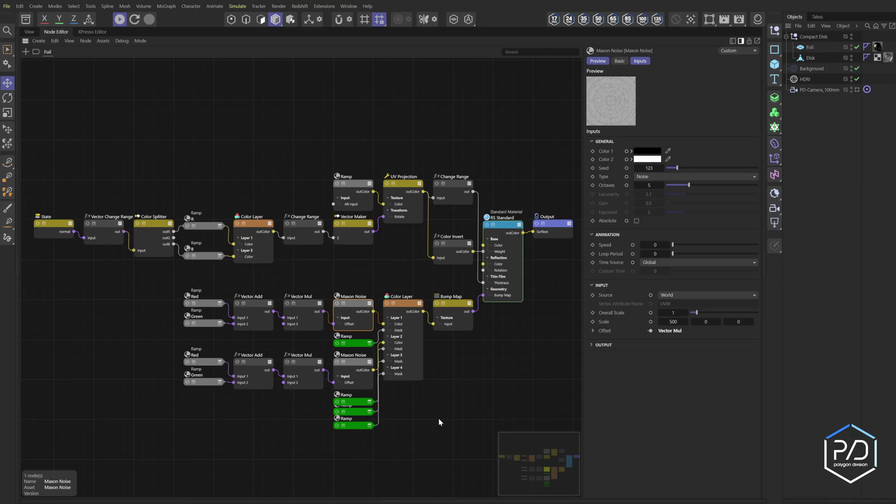
pyautogui.moveTo(31, 179); pyautogui.dragTo(279, 285)
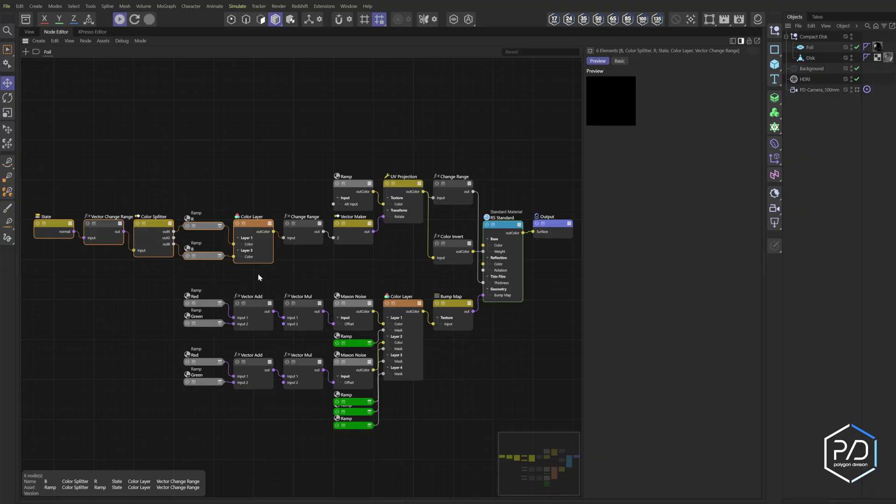
pyautogui.click(307, 226)
pyautogui.click(355, 261)
pyautogui.click(354, 226)
pyautogui.click(361, 200)
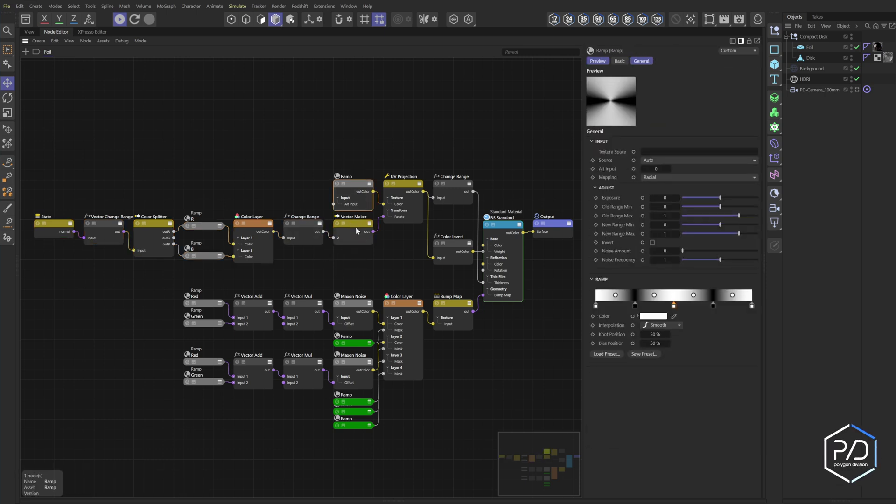
pyautogui.moveTo(404, 149); pyautogui.dragTo(399, 222)
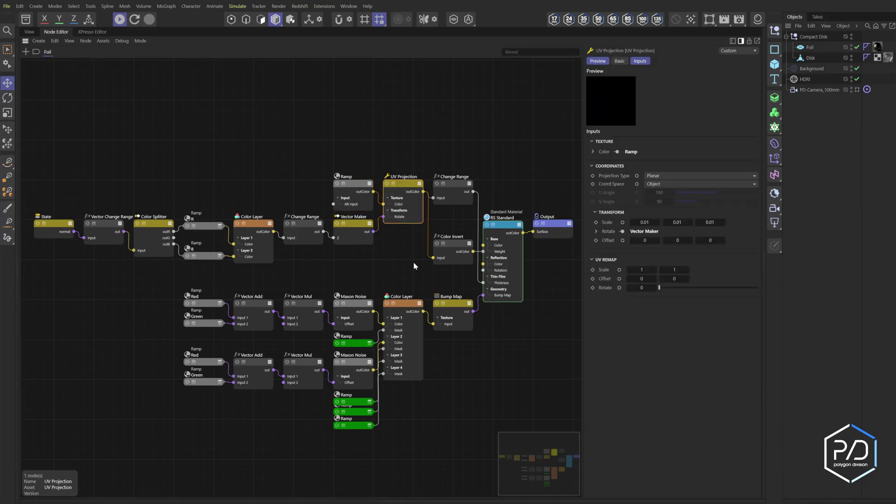
pyautogui.moveTo(459, 141); pyautogui.dragTo(448, 271)
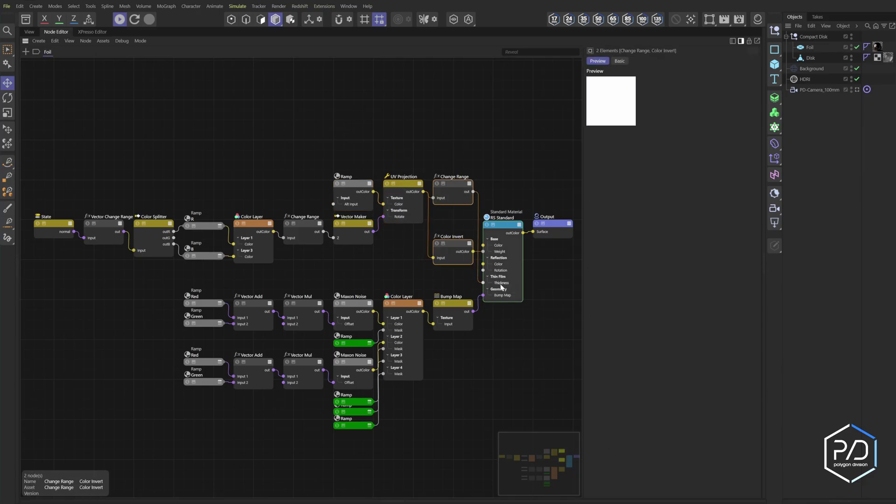
# Examine the Foil material's bump branch with its Maxon Noise and Ramp nodes, and compare it with the thin-film branch
pyautogui.moveTo(456, 283); pyautogui.dragTo(176, 438)
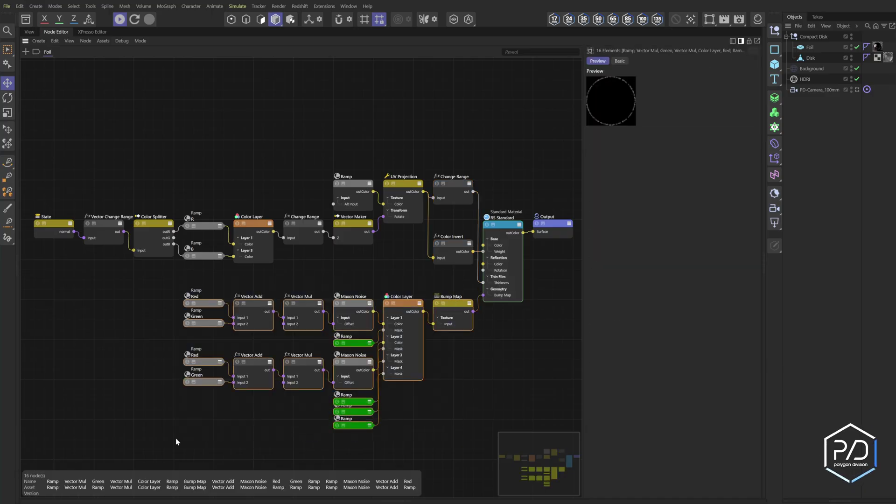
pyautogui.moveTo(367, 445); pyautogui.dragTo(353, 401)
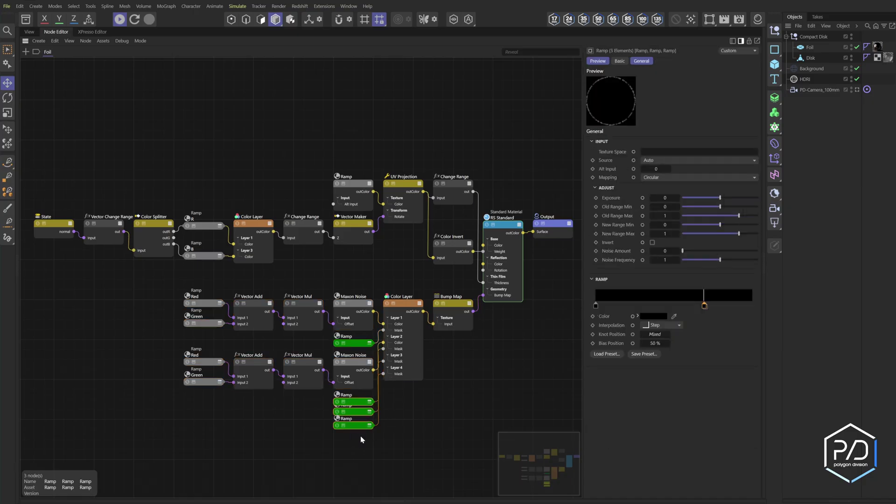
pyautogui.moveTo(375, 278); pyautogui.dragTo(190, 321)
pyautogui.moveTo(173, 350); pyautogui.dragTo(337, 387)
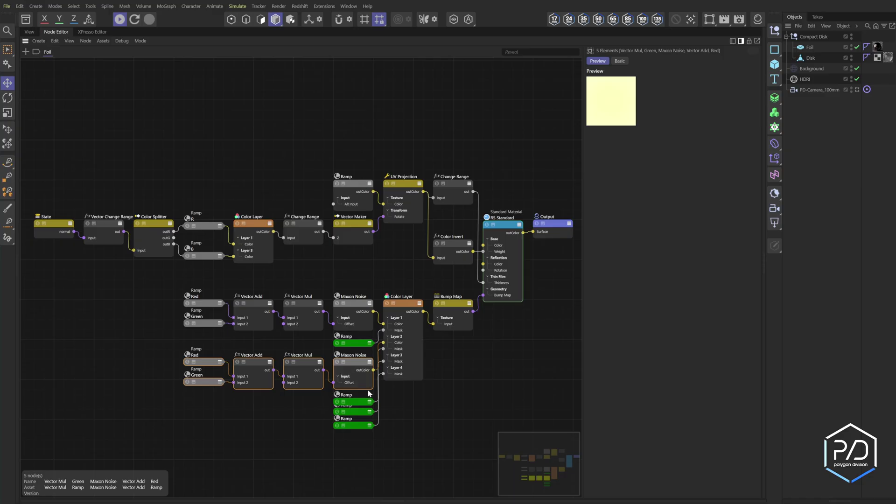
pyautogui.moveTo(464, 286); pyautogui.dragTo(40, 146)
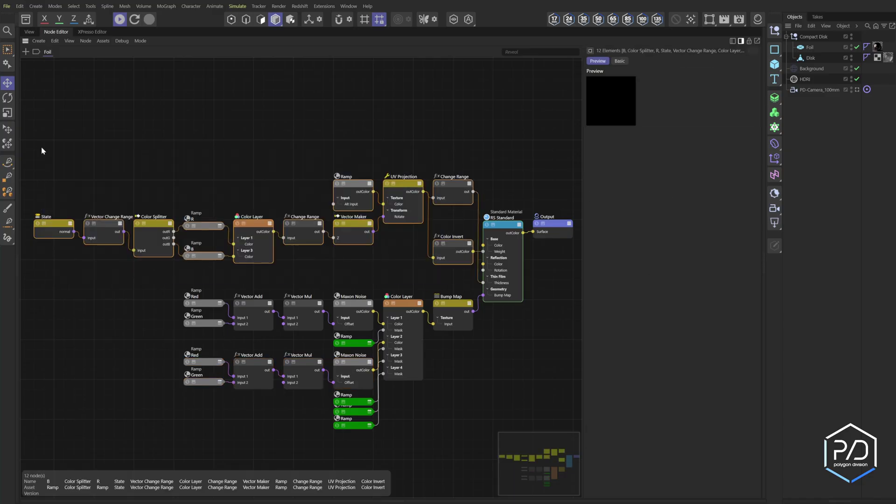
pyautogui.moveTo(149, 290); pyautogui.dragTo(471, 446)
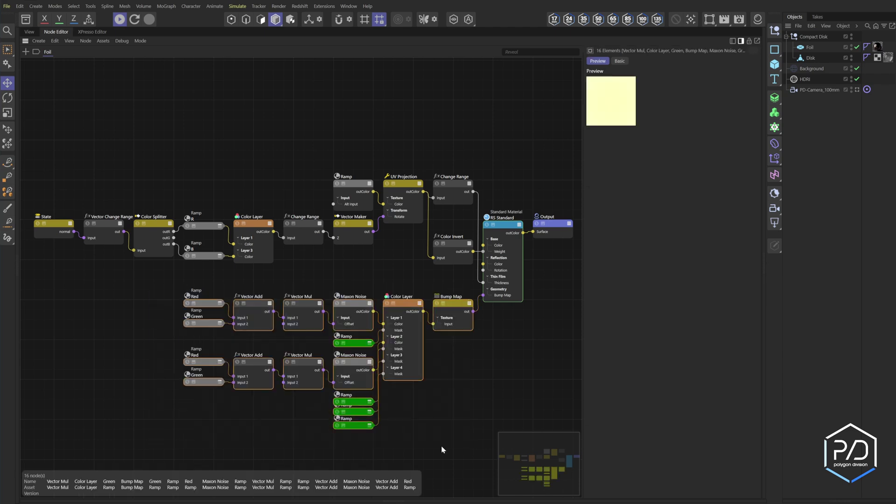
pyautogui.moveTo(294, 274); pyautogui.dragTo(53, 181)
pyautogui.moveTo(164, 278); pyautogui.dragTo(464, 453)
pyautogui.moveTo(311, 110); pyautogui.dragTo(464, 275)
pyautogui.click(475, 368)
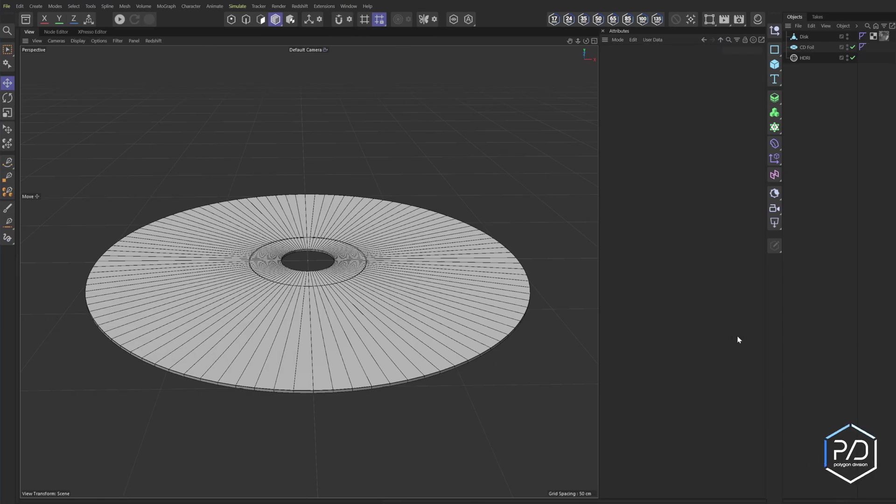
# Review the HDRI dome light's settings and inspect the Disk model's rim, center hole, and grooves from above and below
pyautogui.click(809, 57)
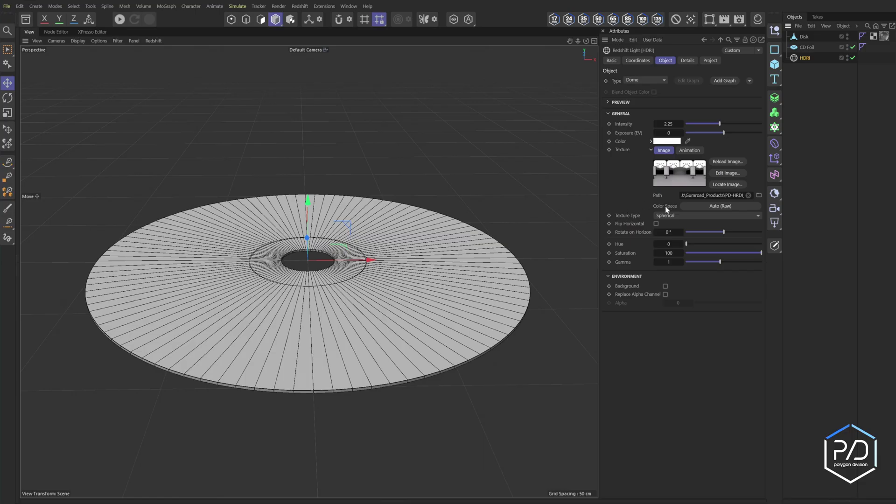
pyautogui.click(803, 39)
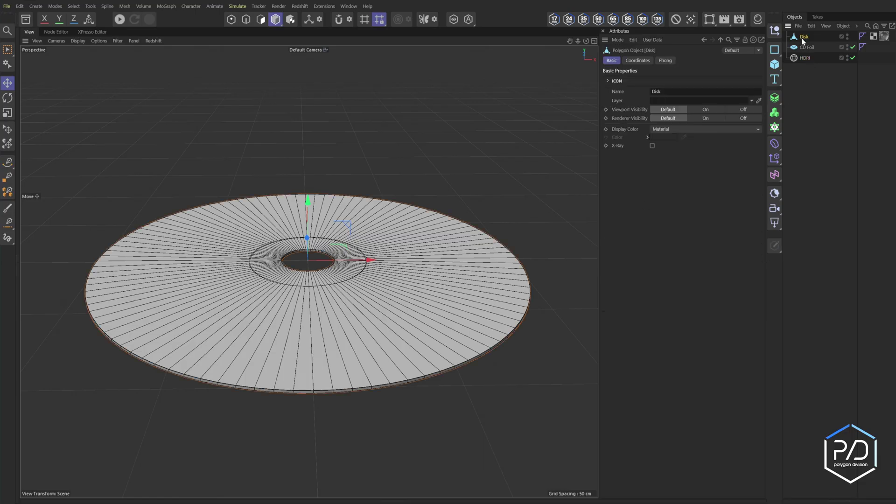
pyautogui.keyDown('alt'); pyautogui.moveTo(409, 352); pyautogui.dragTo(452, 366, button='right'); pyautogui.keyUp('alt')
pyautogui.keyDown('alt'); pyautogui.moveTo(490, 391); pyautogui.dragTo(495, 376); pyautogui.keyUp('alt')
pyautogui.click(485, 386)
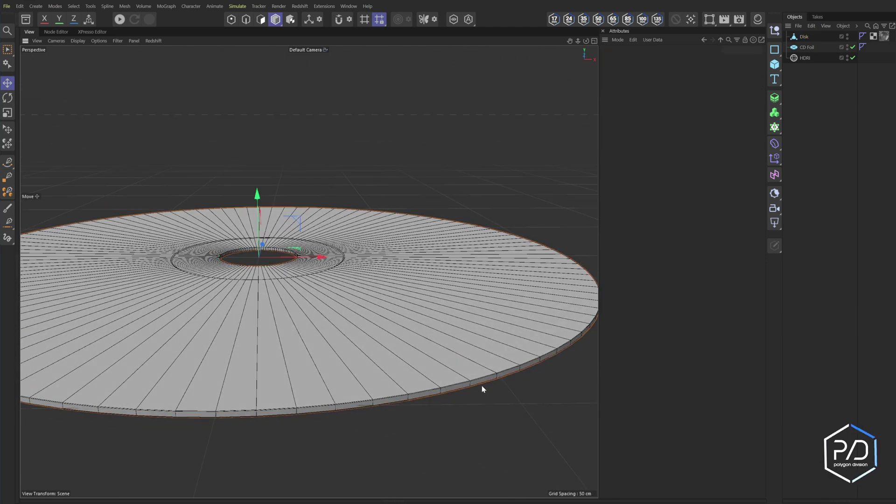
pyautogui.scroll(6, 502, 394)
pyautogui.keyDown('alt'); pyautogui.moveTo(447, 344); pyautogui.dragTo(430, 345, button='right'); pyautogui.keyUp('alt')
pyautogui.keyDown('alt'); pyautogui.moveTo(225, 205); pyautogui.dragTo(342, 213, button='right'); pyautogui.keyUp('alt')
pyautogui.keyDown('alt'); pyautogui.moveTo(362, 236); pyautogui.dragTo(377, 255); pyautogui.keyUp('alt')
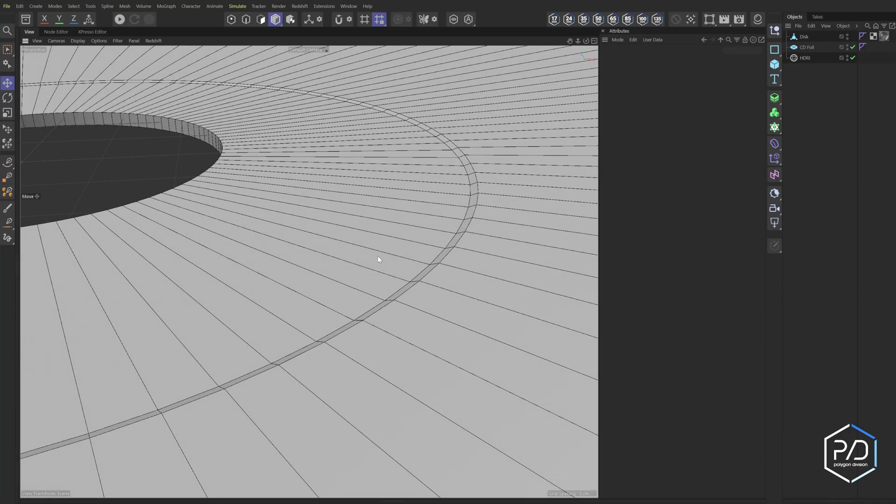
pyautogui.keyDown('alt'); pyautogui.moveTo(379, 256); pyautogui.dragTo(401, 266, button='middle'); pyautogui.keyUp('alt')
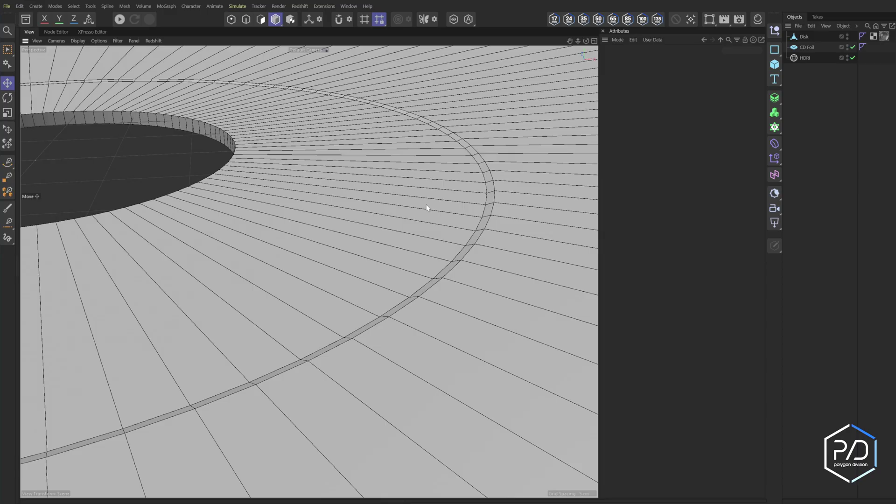
pyautogui.keyDown('alt'); pyautogui.moveTo(406, 272); pyautogui.dragTo(478, 249); pyautogui.keyUp('alt')
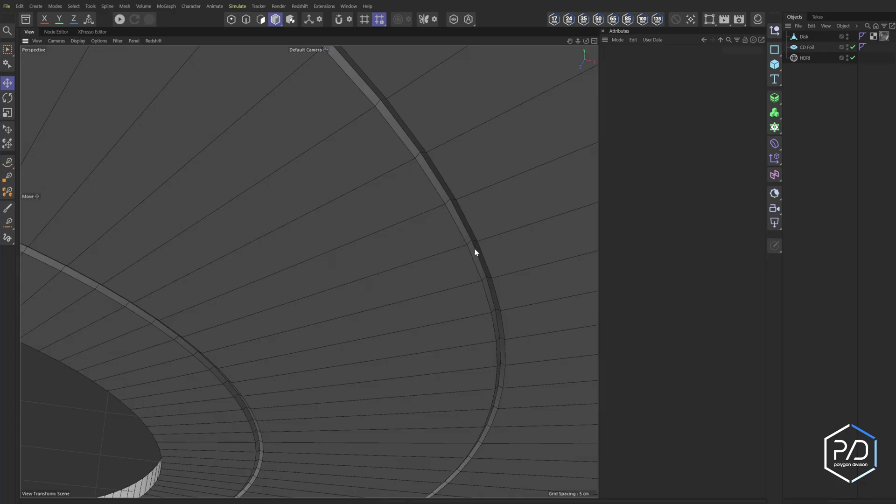
pyautogui.keyDown('alt'); pyautogui.moveTo(480, 266); pyautogui.dragTo(387, 334); pyautogui.keyUp('alt')
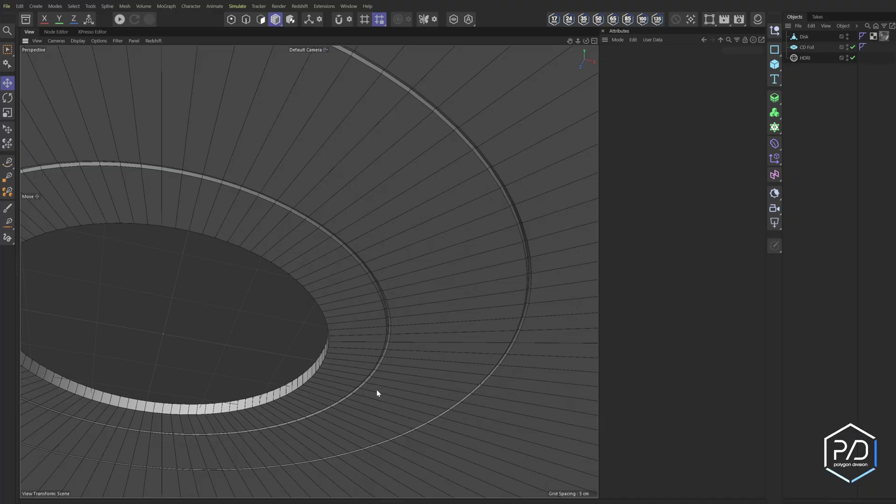
pyautogui.scroll(-8, 395, 314)
pyautogui.moveTo(421, 295); pyautogui.dragTo(411, 322)
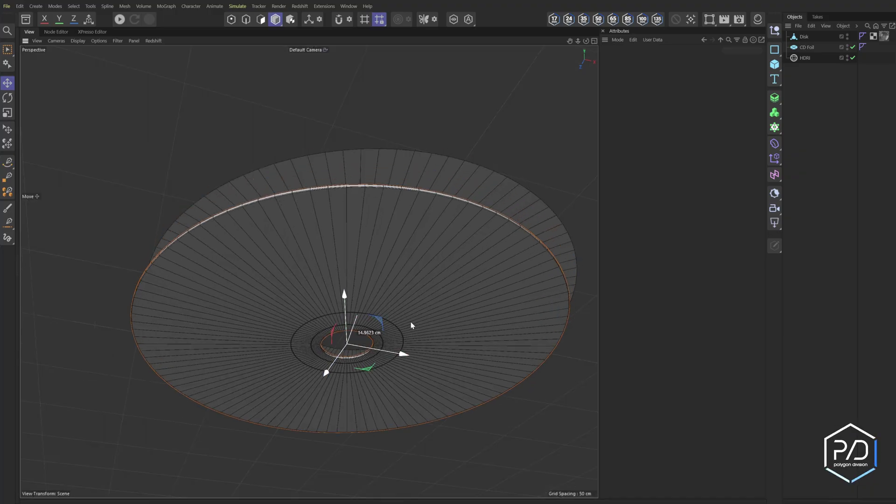
pyautogui.keyDown('alt'); pyautogui.moveTo(467, 239); pyautogui.dragTo(424, 352); pyautogui.keyUp('alt')
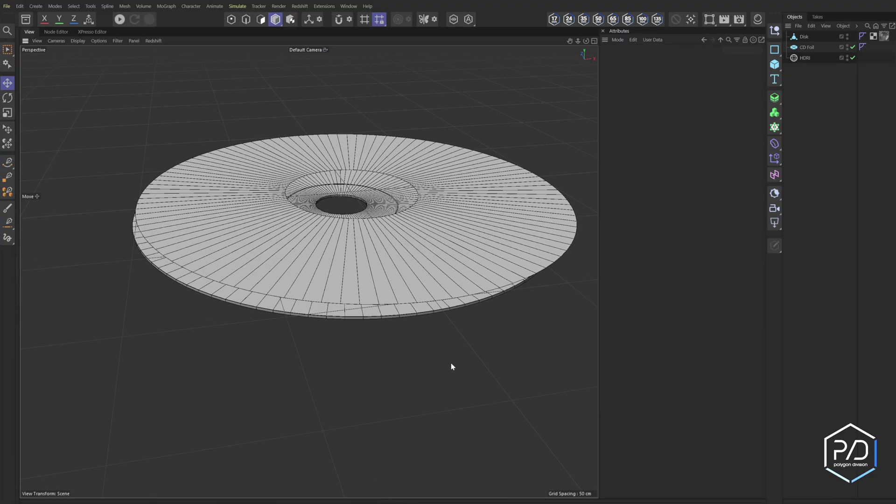
pyautogui.hotkey('ctrl', 'z')
# Clear the selection restriction on the Disk's Plastic material tag and check the disk's surface
pyautogui.doubleClick(883, 39)
pyautogui.click(883, 39)
pyautogui.moveTo(666, 88); pyautogui.dragTo(645, 87)
pyautogui.press('BackSpace')
pyautogui.press('Return')
pyautogui.scroll(10, 528, 258)
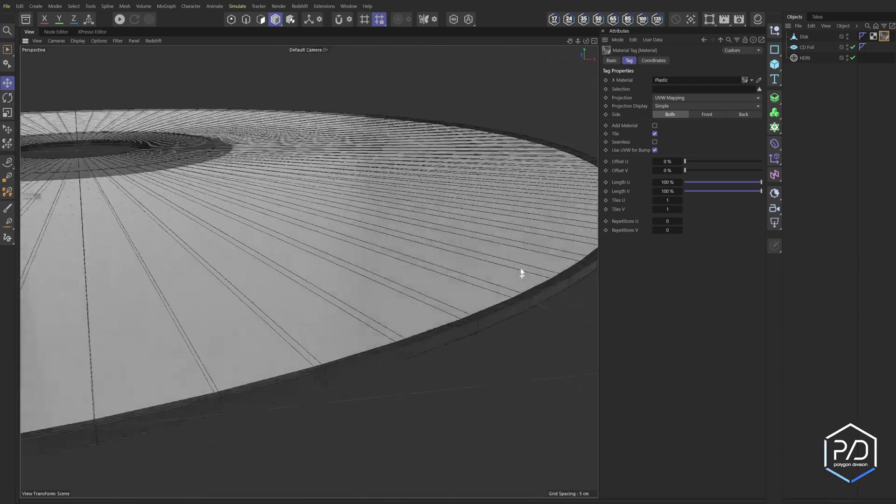
pyautogui.scroll(-10, 522, 273)
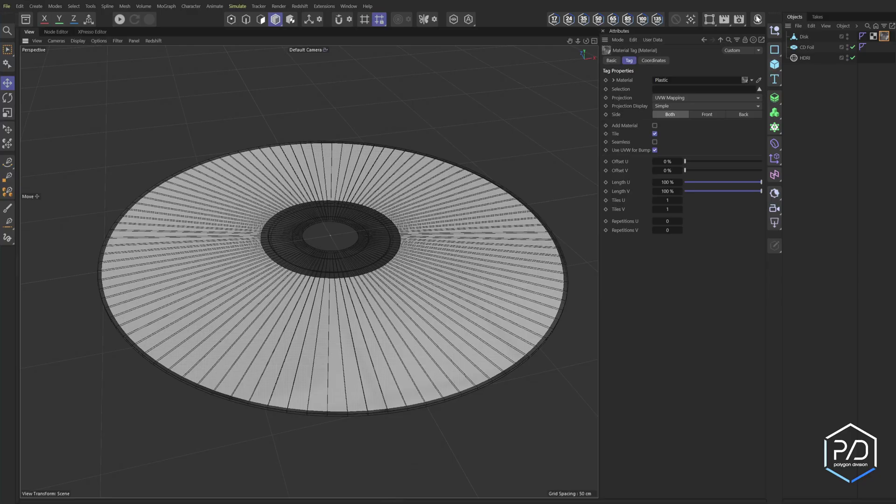
# Create a new material named Foil and assign it to the CD Foil object
pyautogui.click(758, 19)
pyautogui.doubleClick(731, 95)
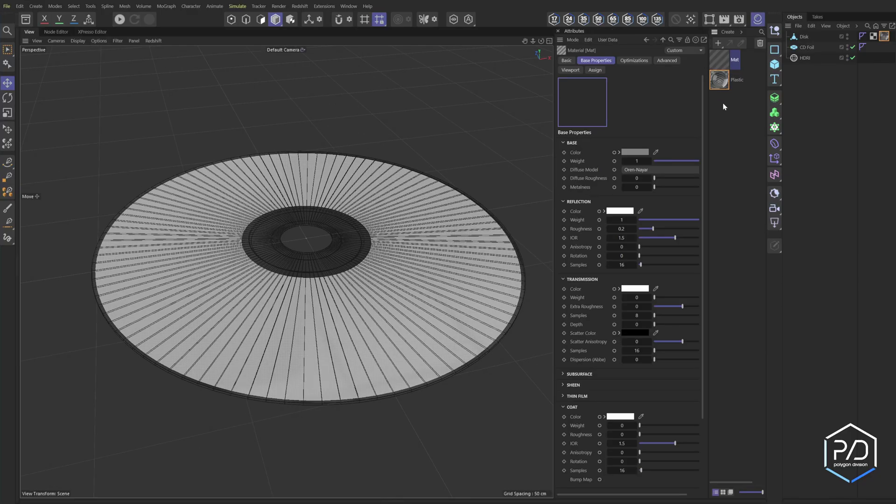
pyautogui.doubleClick(735, 60)
pyautogui.write('Foil')
pyautogui.press('Return')
pyautogui.moveTo(720, 61); pyautogui.dragTo(810, 48)
pyautogui.click(806, 48)
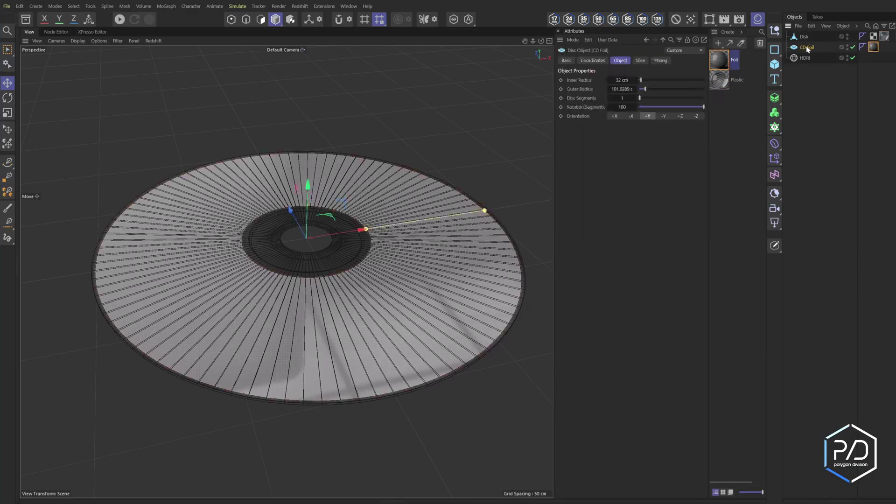
pyautogui.click(776, 65)
pyautogui.click(859, 136)
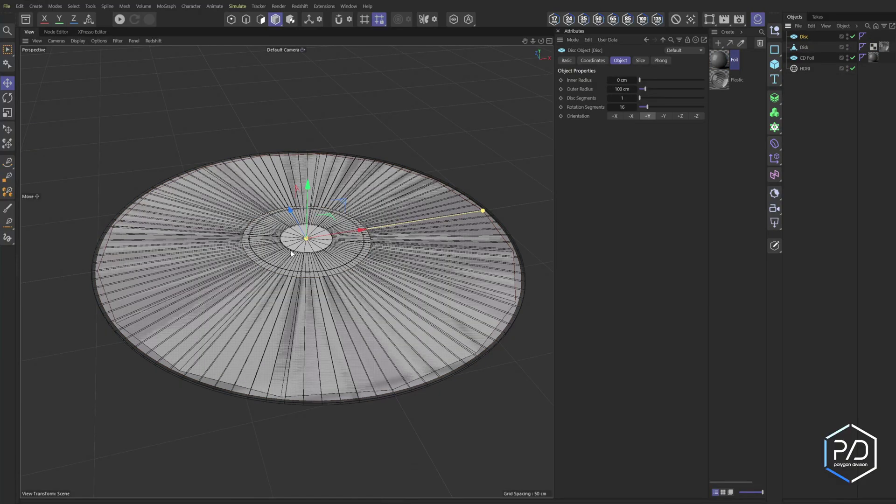
pyautogui.moveTo(307, 239); pyautogui.dragTo(367, 230)
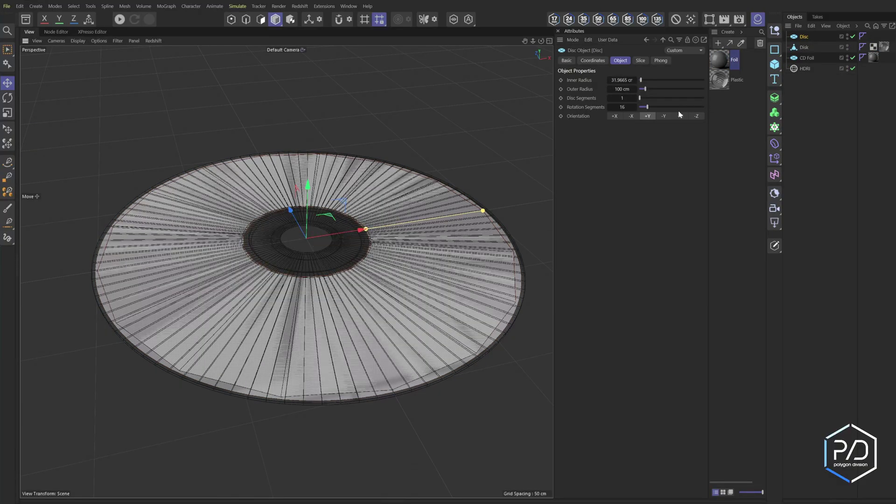
pyautogui.moveTo(676, 107); pyautogui.dragTo(737, 116)
pyautogui.press('Delete')
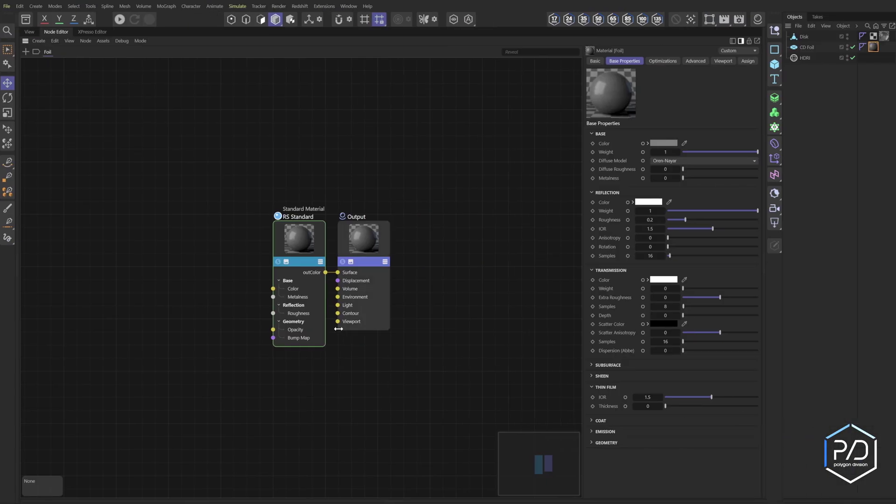
# Reduce the Output node to Surface and RS Standard to Bump Map with previews hidden, and move Output farther from RS Standard
pyautogui.doubleClick(359, 280)
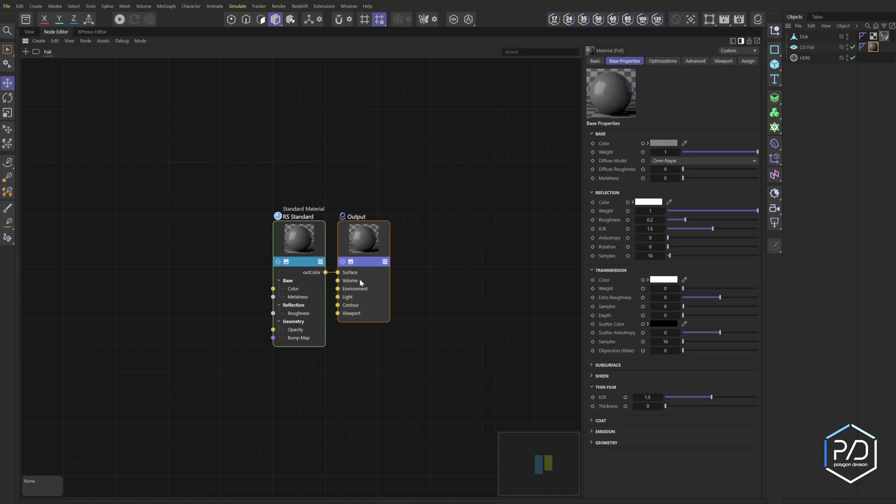
pyautogui.doubleClick(349, 280)
pyautogui.doubleClick(350, 280)
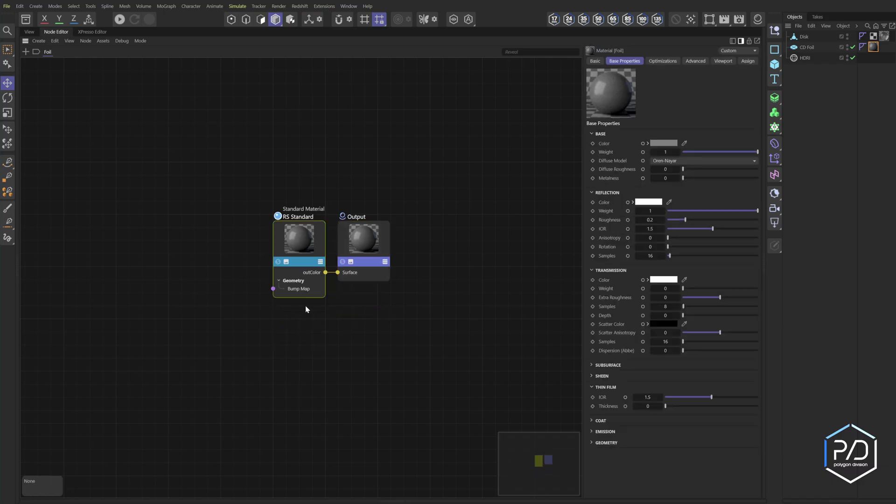
pyautogui.click(350, 263)
pyautogui.click(286, 262)
pyautogui.moveTo(363, 267); pyautogui.dragTo(507, 276)
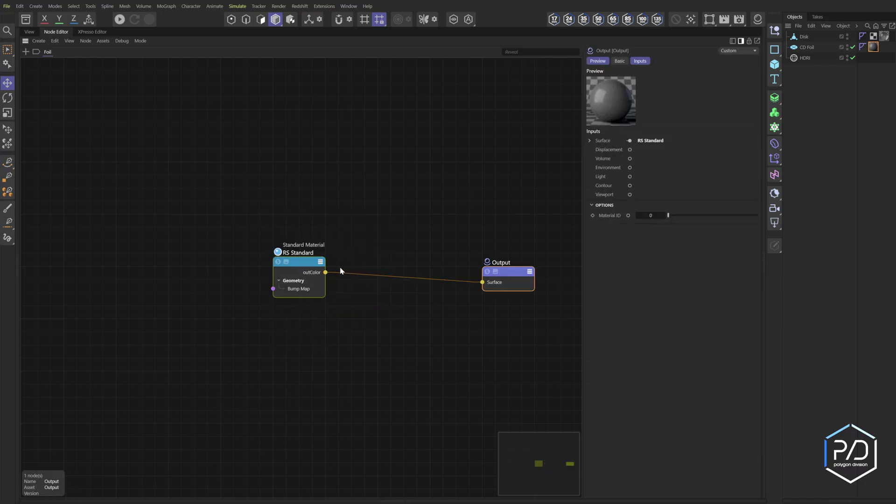
pyautogui.click(304, 268)
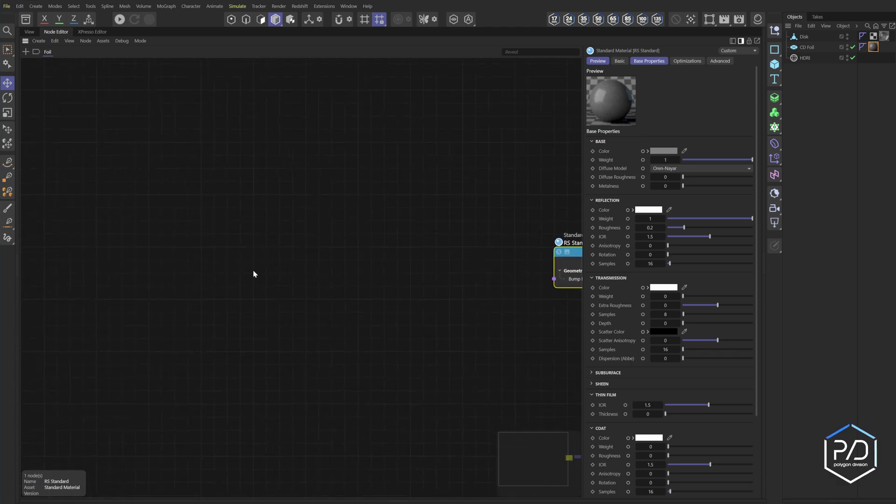
# Add a State node to the Foil material graph, well ahead of the RS Standard node
pyautogui.doubleClick(108, 257)
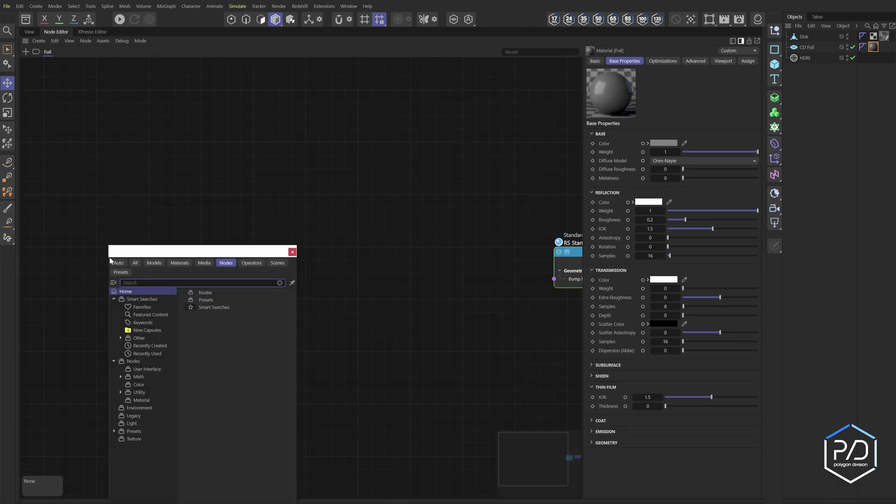
pyautogui.write('state')
pyautogui.press('Return')
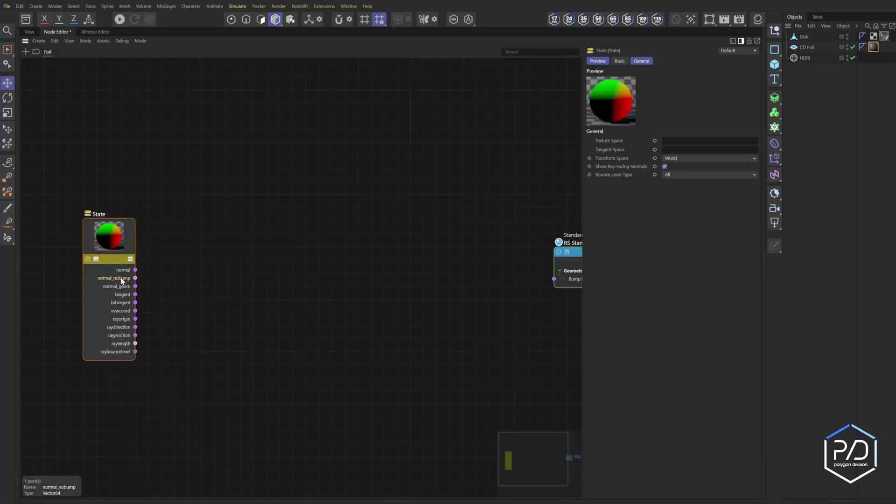
# Remove all output ports except normal from the State node and hide its preview
pyautogui.doubleClick(121, 279)
pyautogui.doubleClick(121, 279)
pyautogui.doubleClick(121, 279)
pyautogui.doubleClick(121, 280)
pyautogui.doubleClick(121, 279)
pyautogui.doubleClick(121, 279)
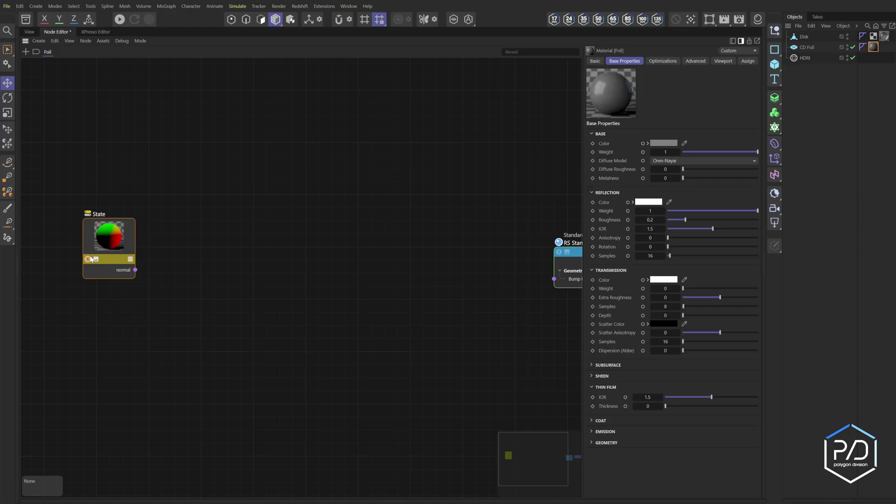
pyautogui.click(96, 259)
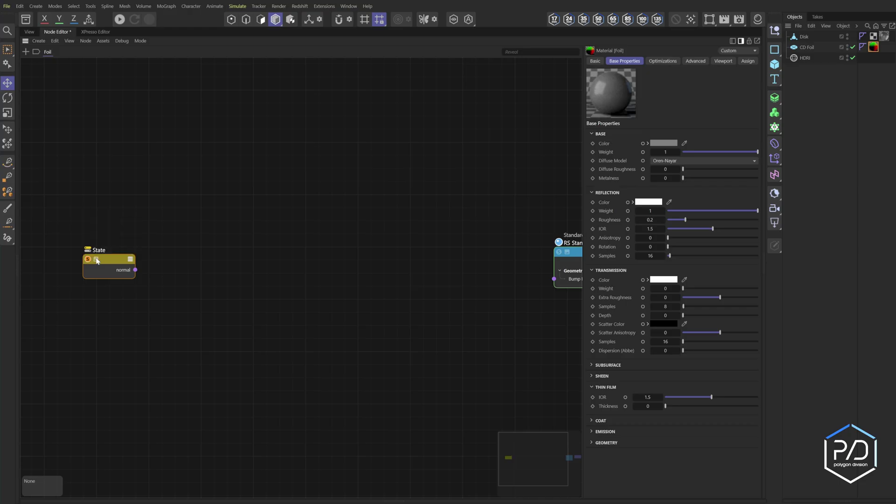
# Move the State node farther from RS Standard and set its Transform Space to Camera
pyautogui.moveTo(105, 259); pyautogui.dragTo(69, 252)
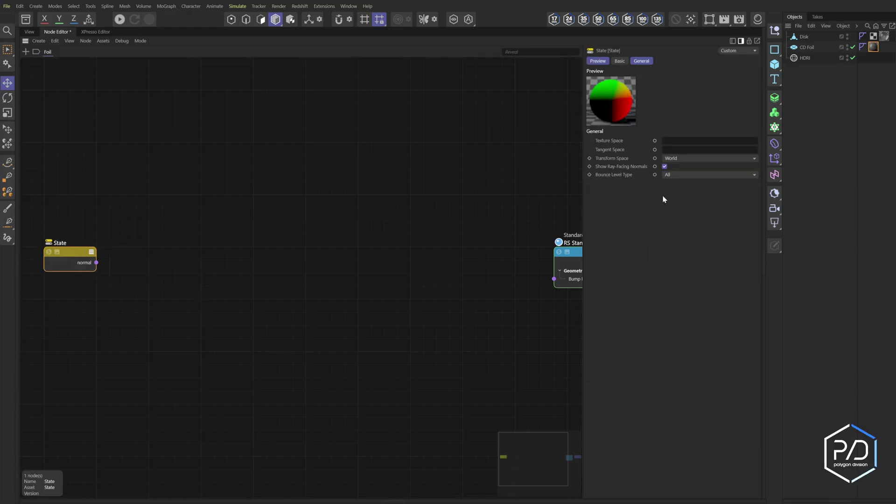
pyautogui.click(685, 158)
pyautogui.click(682, 187)
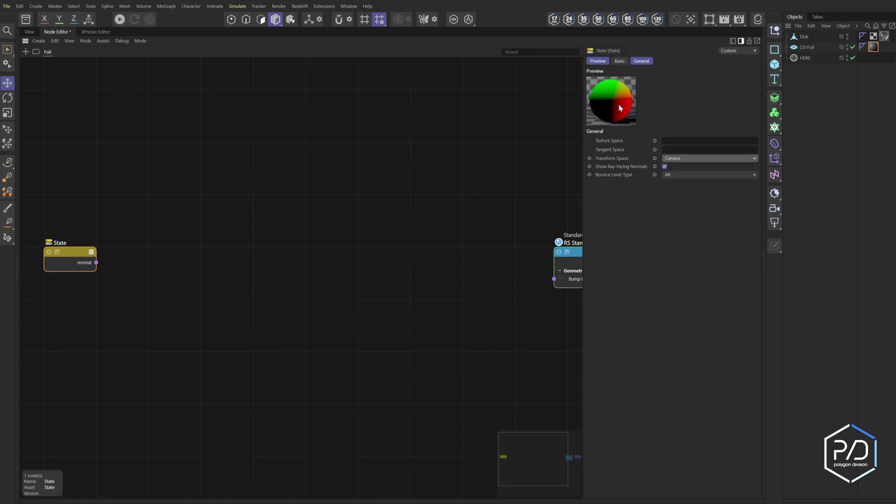
# Add a Vector Change Range node right after the State node
pyautogui.doubleClick(141, 265)
pyautogui.write('chan')
pyautogui.press('Down')
pyautogui.press('Down')
pyautogui.press('Down')
pyautogui.press('Return')
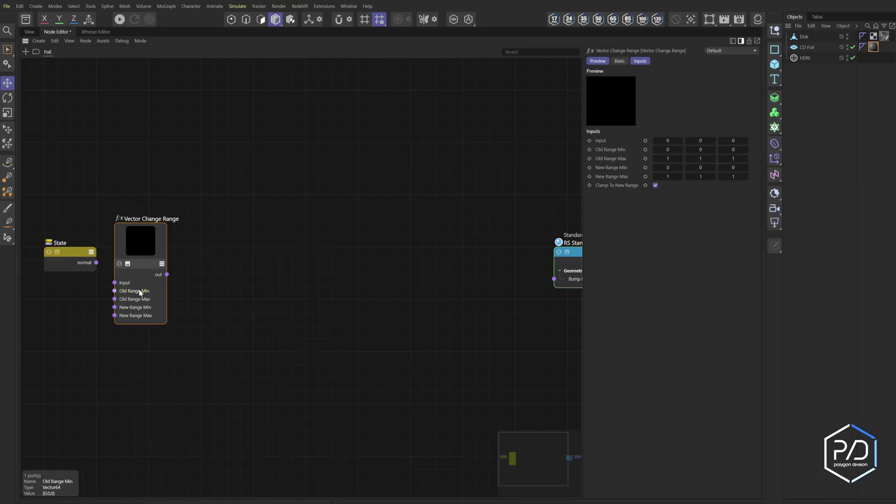
# Reduce Vector Change Range to its Input port with its preview hidden, and connect State's normal output to that input
pyautogui.doubleClick(139, 293)
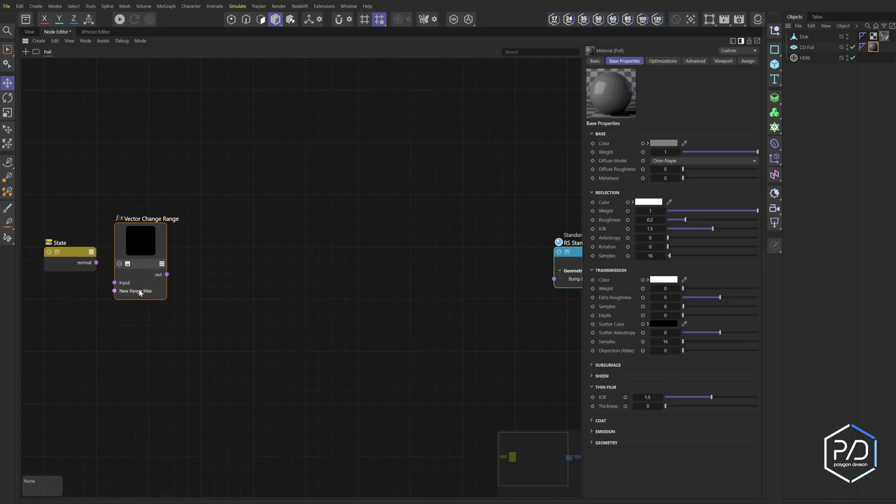
pyautogui.doubleClick(139, 293)
pyautogui.click(127, 264)
pyautogui.moveTo(136, 264); pyautogui.dragTo(109, 270)
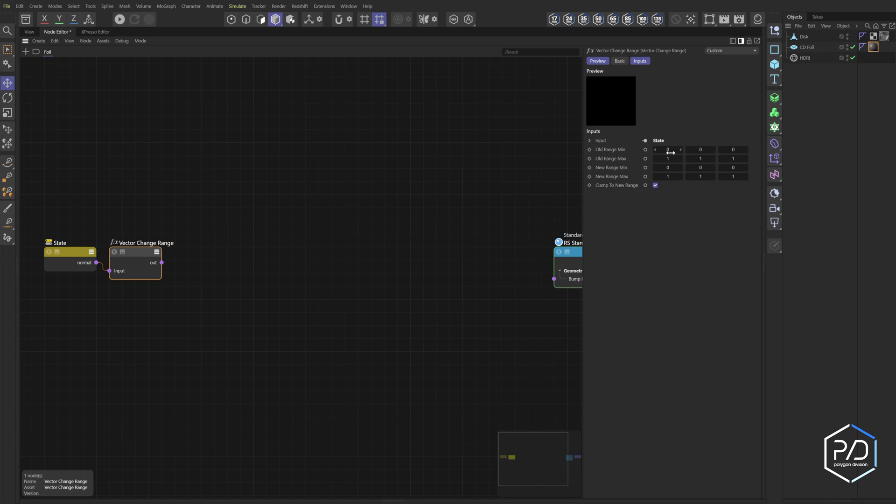
# Set Vector Change Range's Old Range Min to -1, 1, -1 and Old Range Max to 1, -1, 1
pyautogui.click(668, 150)
pyautogui.write('-1')
pyautogui.press('Tab')
pyautogui.write('1')
pyautogui.press('Tab')
pyautogui.write('-1')
pyautogui.press('Tab')
pyautogui.press('Tab')
pyautogui.write('-1')
pyautogui.press('Tab')
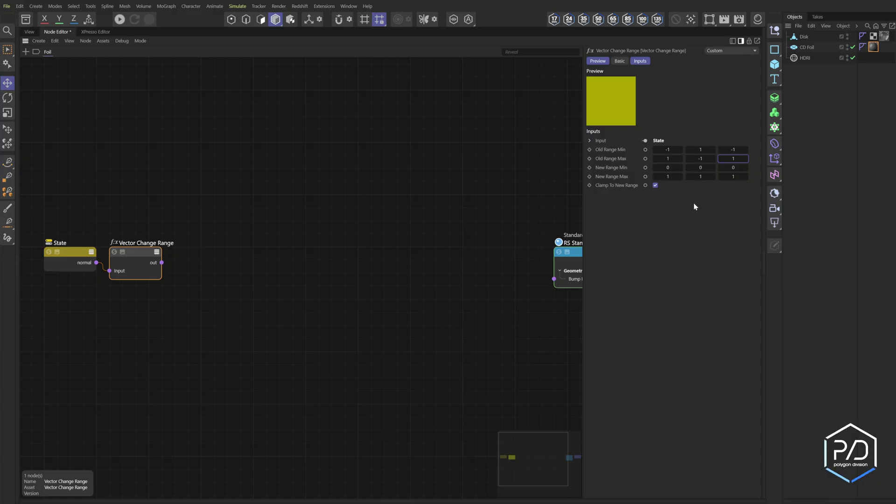
pyautogui.click(701, 150)
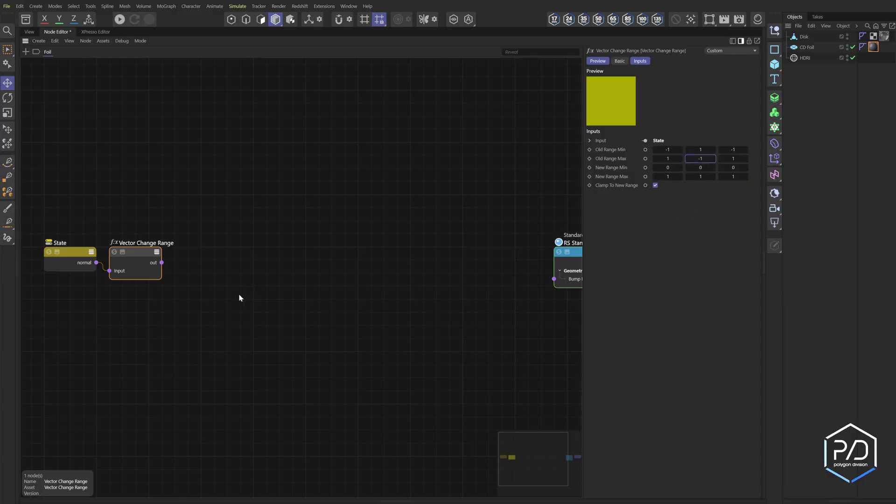
# Add a Color Splitter fed by Vector Change Range's output, with its preview hidden and the outA port removed
pyautogui.doubleClick(204, 266)
pyautogui.write('spli')
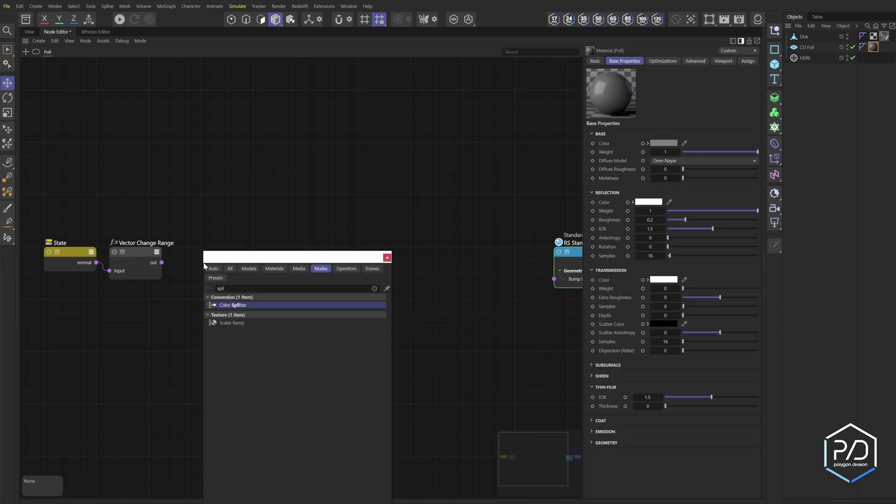
pyautogui.press('Return')
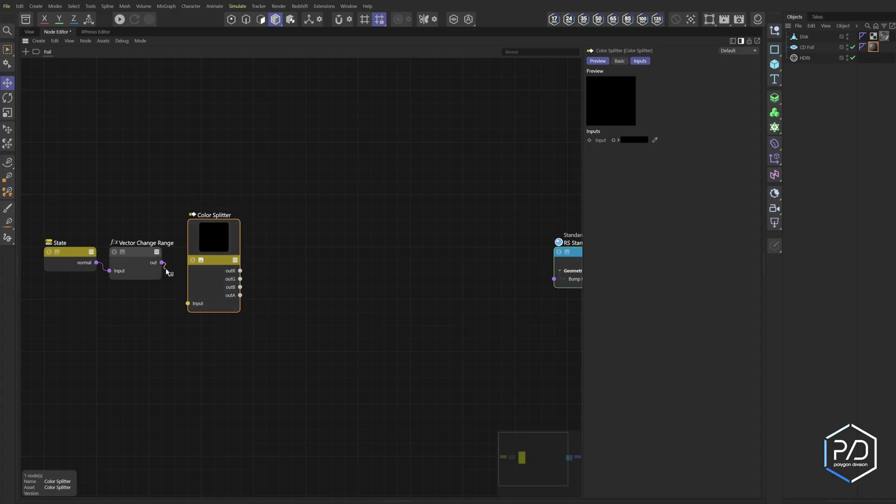
pyautogui.moveTo(161, 263); pyautogui.dragTo(187, 304)
pyautogui.moveTo(212, 262)
pyautogui.mouseDown()
pyautogui.moveTo(213, 253)
pyautogui.moveTo(198, 256)
pyautogui.mouseUp()
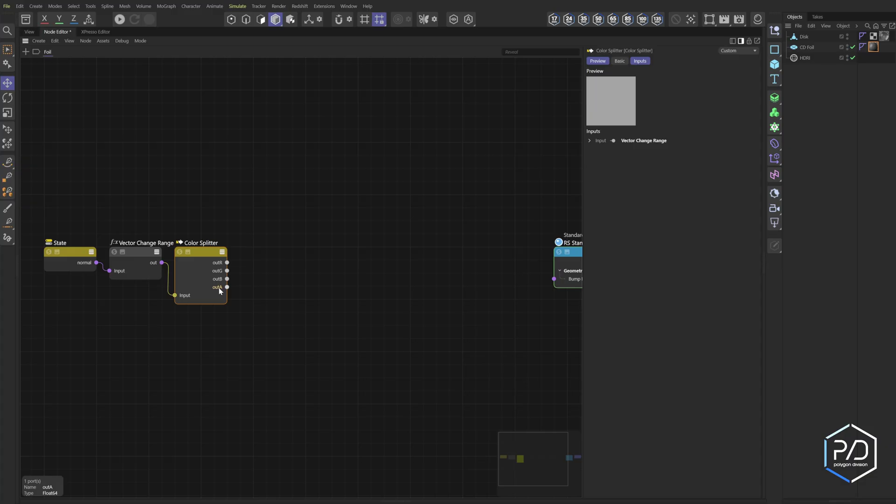
pyautogui.click(219, 287)
pyautogui.press('Delete')
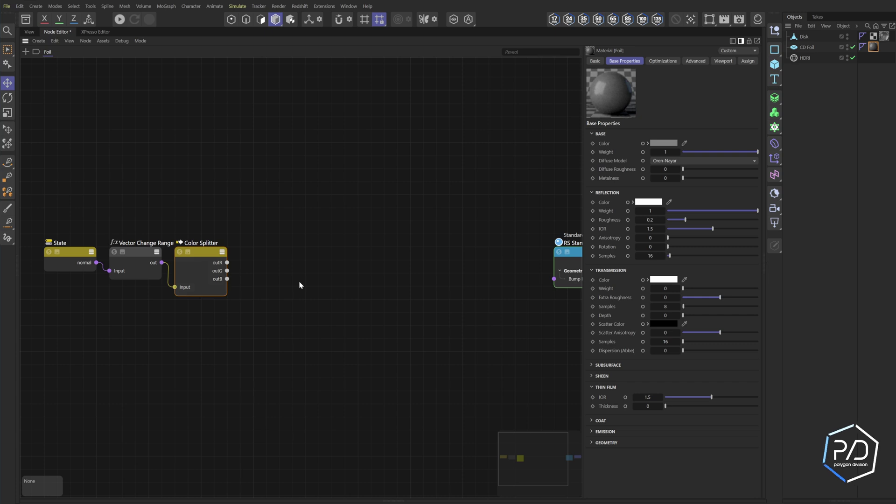
# Add a Ramp node after the Color Splitter and set its black knot's interpolation to Linear
pyautogui.doubleClick(278, 264)
pyautogui.write('ramp')
pyautogui.doubleClick(303, 300)
pyautogui.click(304, 301)
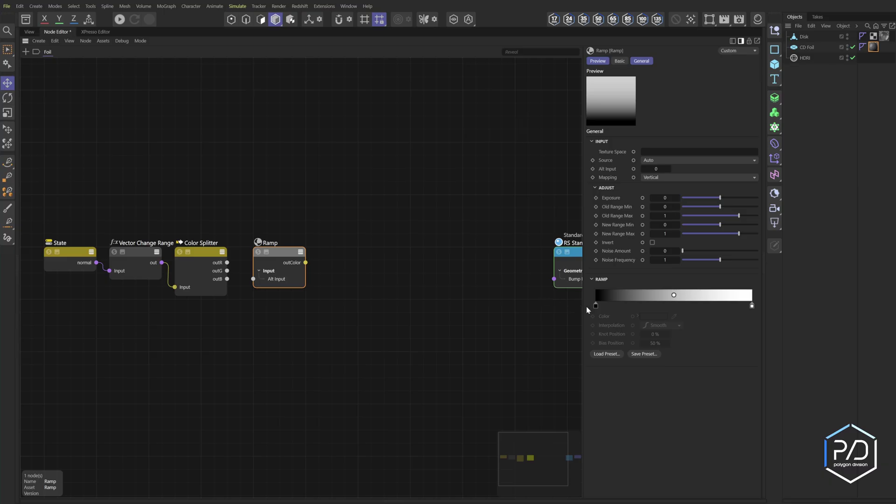
pyautogui.click(596, 305)
pyautogui.click(661, 325)
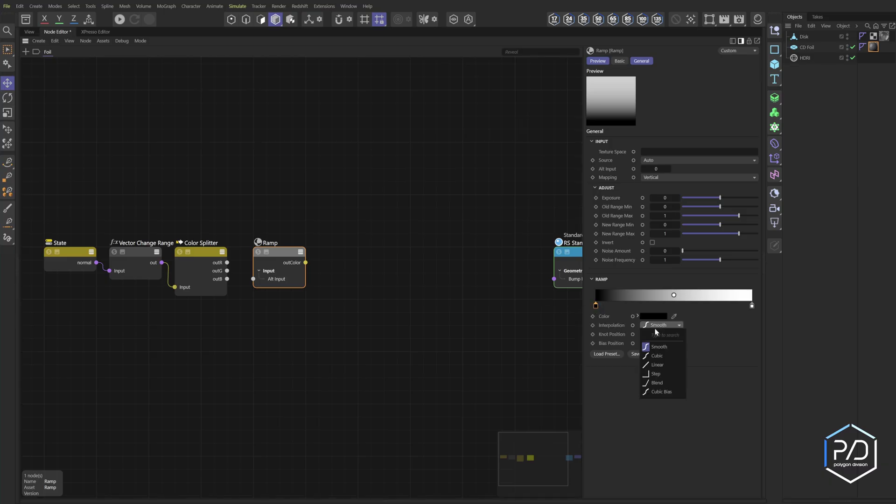
pyautogui.click(652, 368)
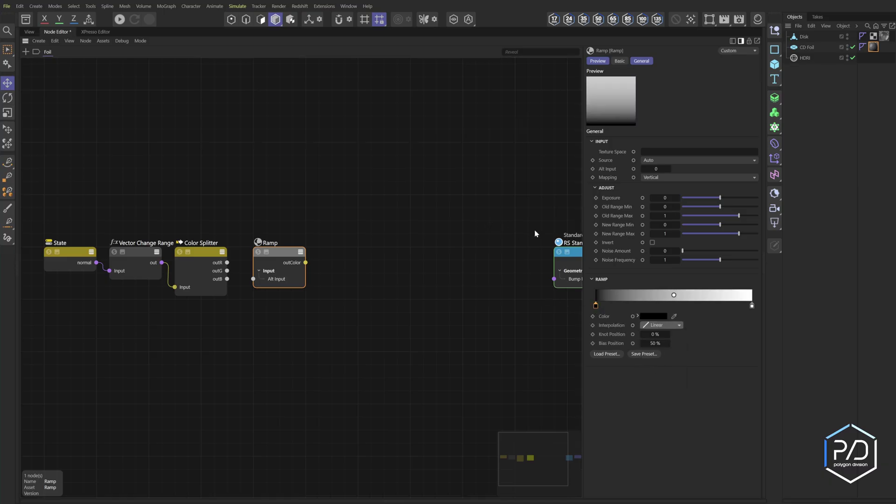
# Rename the Ramp node X and place a duplicate named Z directly below it
pyautogui.doubleClick(275, 243)
pyautogui.write('X')
pyautogui.doubleClick(273, 293)
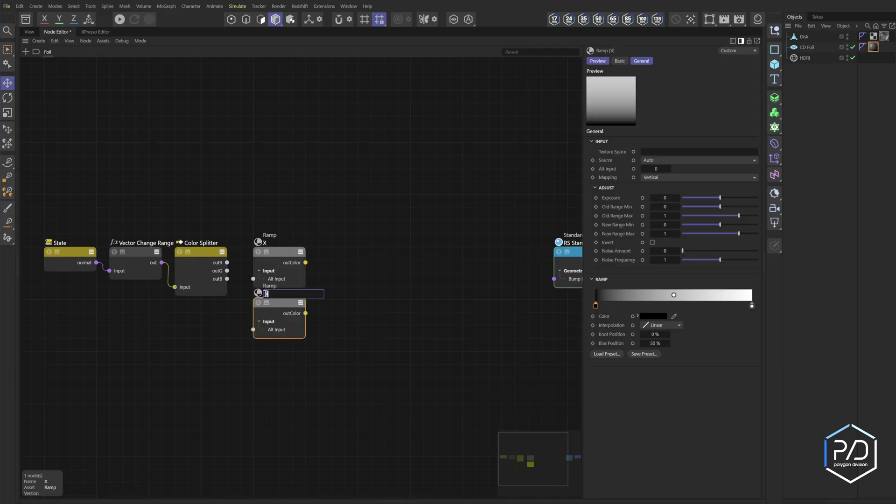
pyautogui.write('Z')
pyautogui.press('Return')
# Set ramp Z's mapping to Horizontal and connect the splitter's outR to X's Alt Input and outB to Z's Alt Input
pyautogui.click(699, 177)
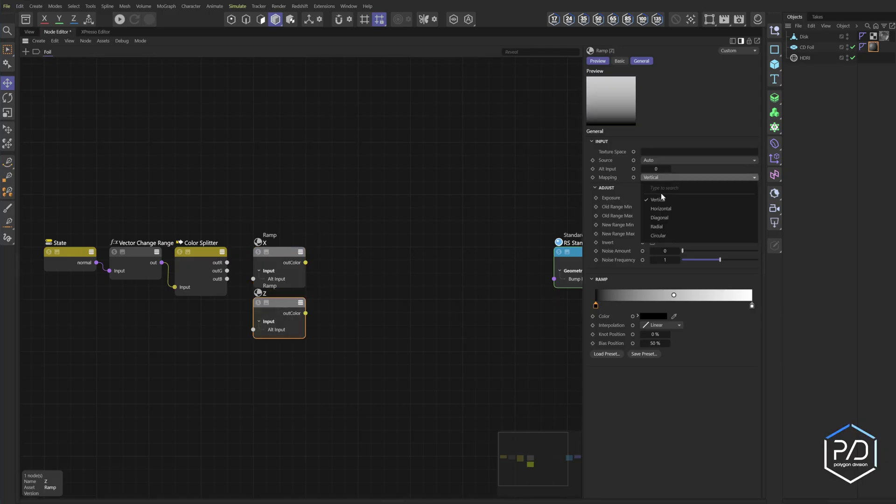
pyautogui.click(662, 208)
pyautogui.moveTo(227, 262); pyautogui.dragTo(253, 330)
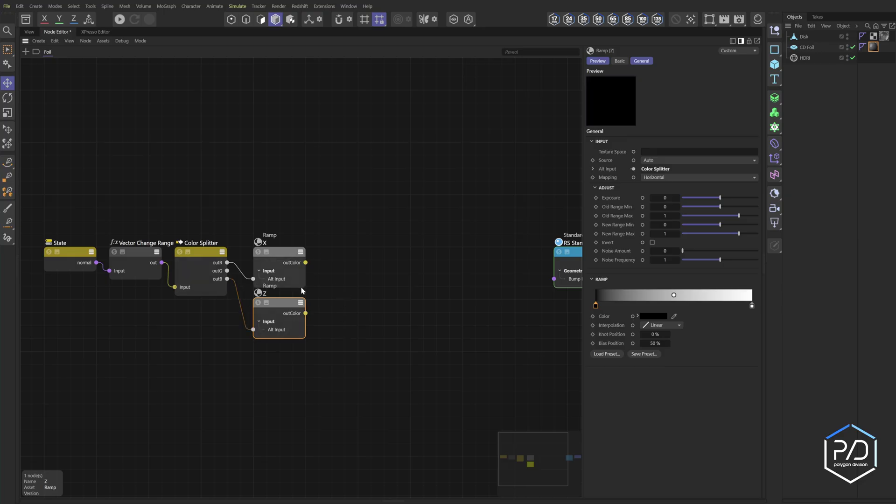
# Add a Color Layer node with ramp X feeding the Layer 1 Color and ramp Z feeding the Layer 2 Color
pyautogui.doubleClick(357, 286)
pyautogui.write('color layer')
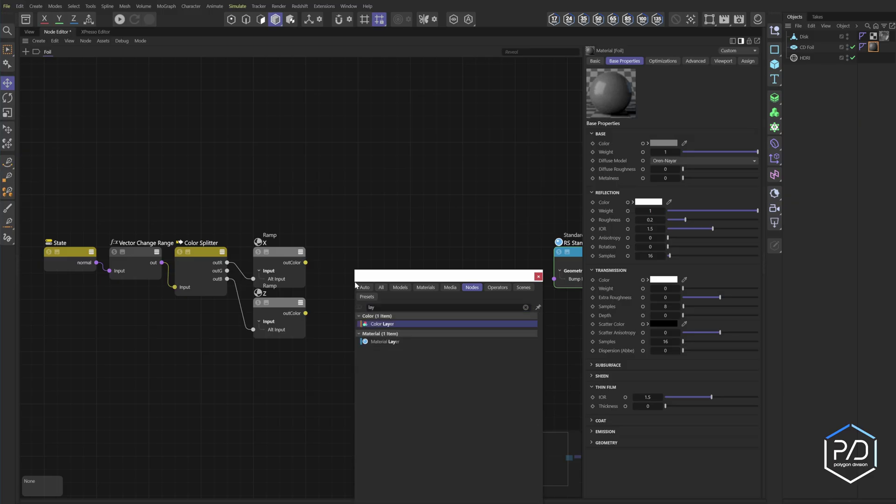
pyautogui.press('Return')
pyautogui.moveTo(305, 263); pyautogui.dragTo(331, 311)
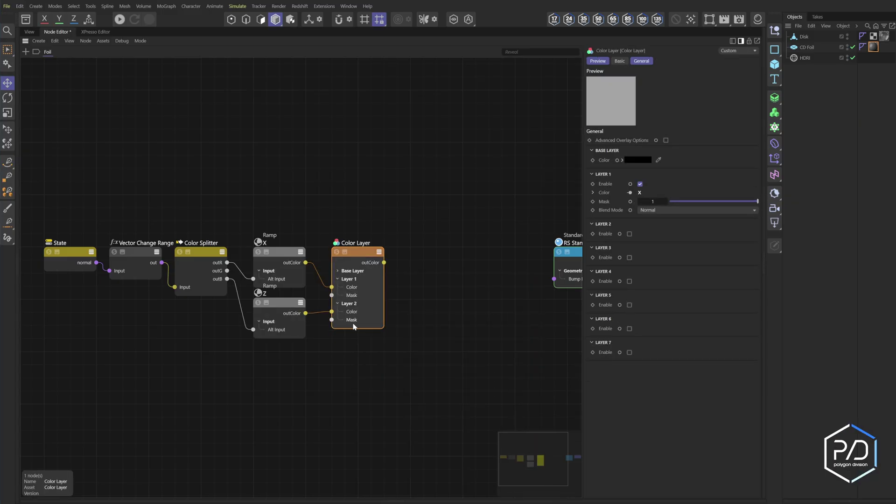
# Enable Layer 2 on the Color Layer, remove its Mask ports, and collapse the X and Z ramp nodes
pyautogui.click(630, 234)
pyautogui.click(651, 259)
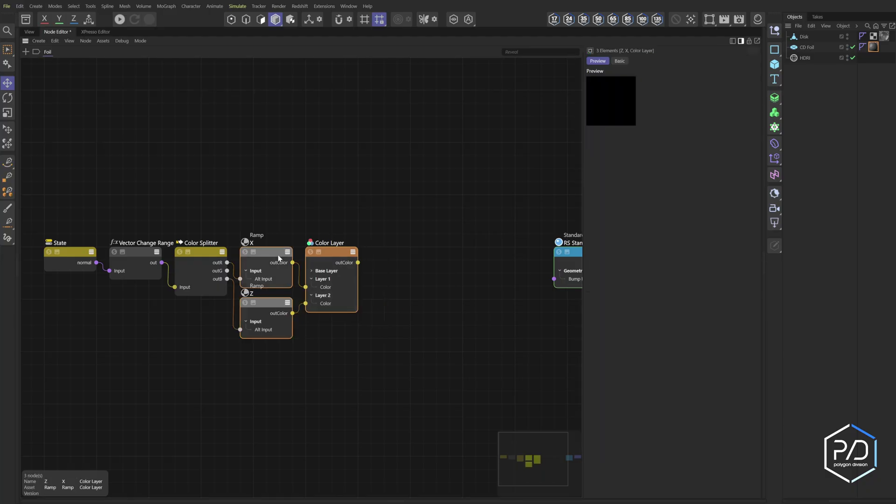
pyautogui.click(287, 303)
pyautogui.click(287, 252)
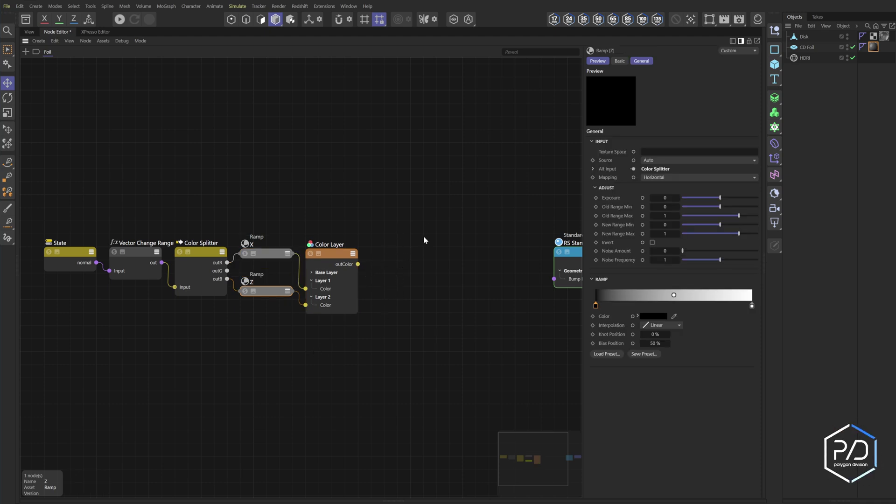
# Add a float Change Range node after Color Layer and connect Color Layer's outColor to its Input
pyautogui.doubleClick(410, 261)
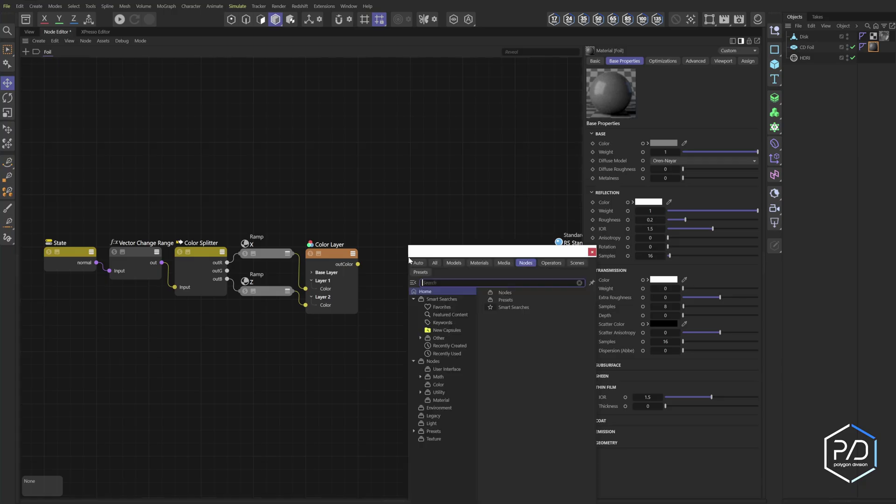
pyautogui.write('char')
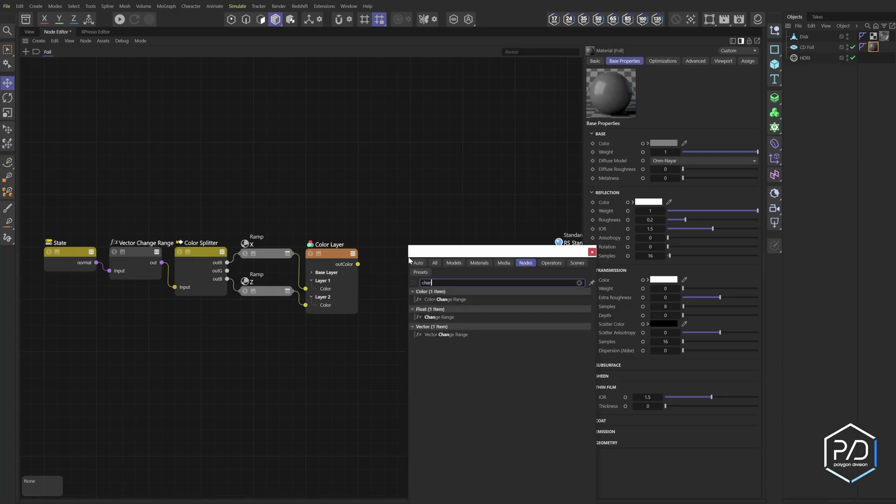
pyautogui.press('Down')
pyautogui.press('Return')
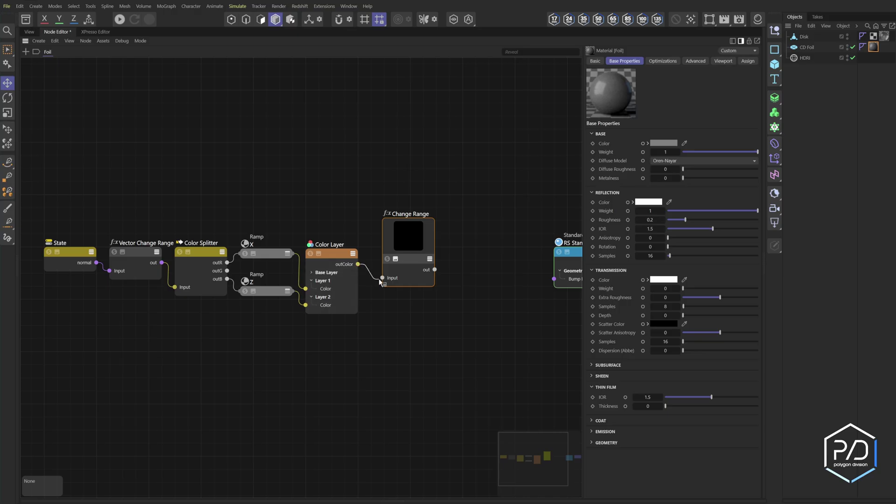
pyautogui.moveTo(379, 279); pyautogui.dragTo(383, 278)
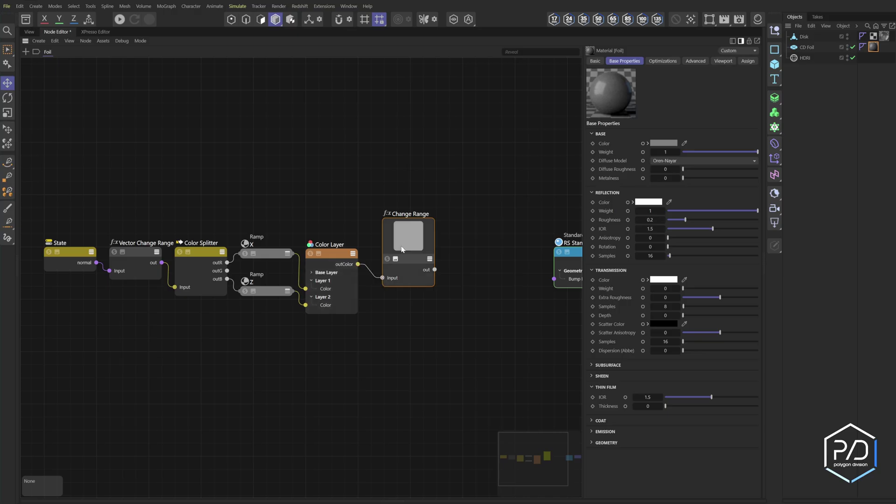
# Align Change Range beside Color Layer with its preview hidden, and set its New Range Max to 360
pyautogui.click(668, 168)
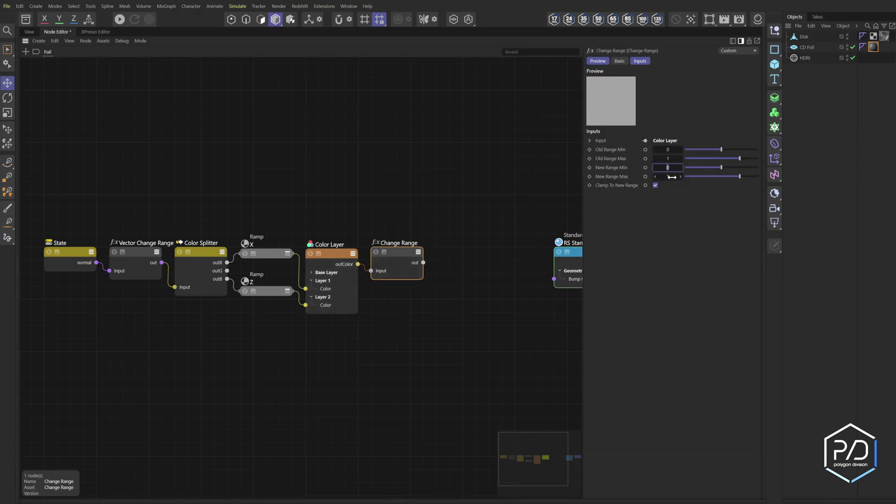
pyautogui.click(671, 177)
pyautogui.write('360')
pyautogui.press('Return')
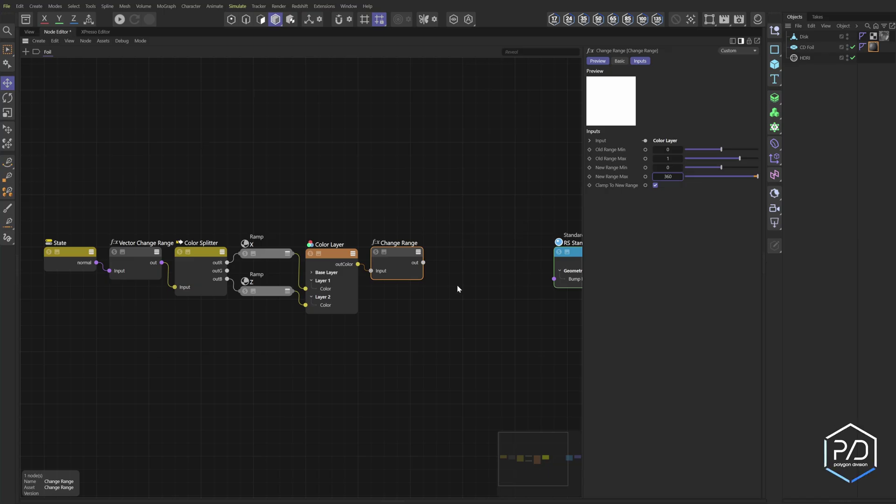
# Add another Ramp node, place it above Change Range and hide its preview
pyautogui.moveTo(492, 298); pyautogui.dragTo(464, 296, button='middle')
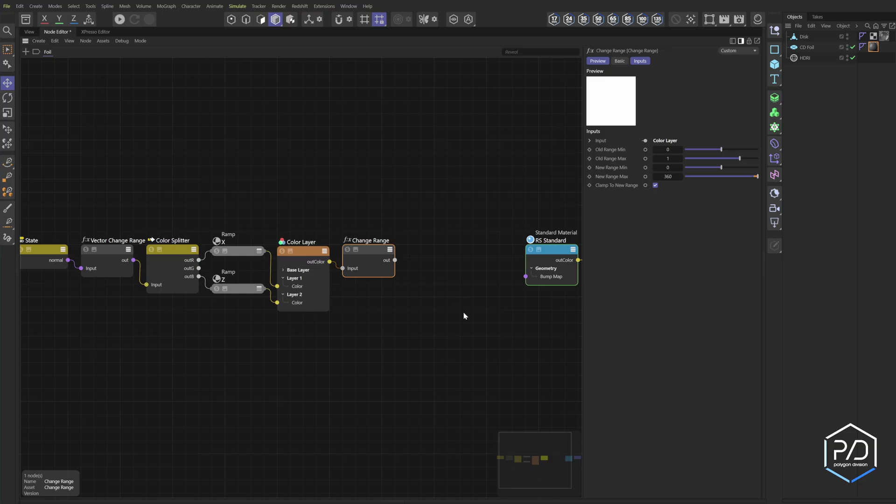
pyautogui.doubleClick(414, 179)
pyautogui.write('ramp')
pyautogui.press('Return')
pyautogui.moveTo(407, 169); pyautogui.dragTo(376, 185)
pyautogui.click(356, 168)
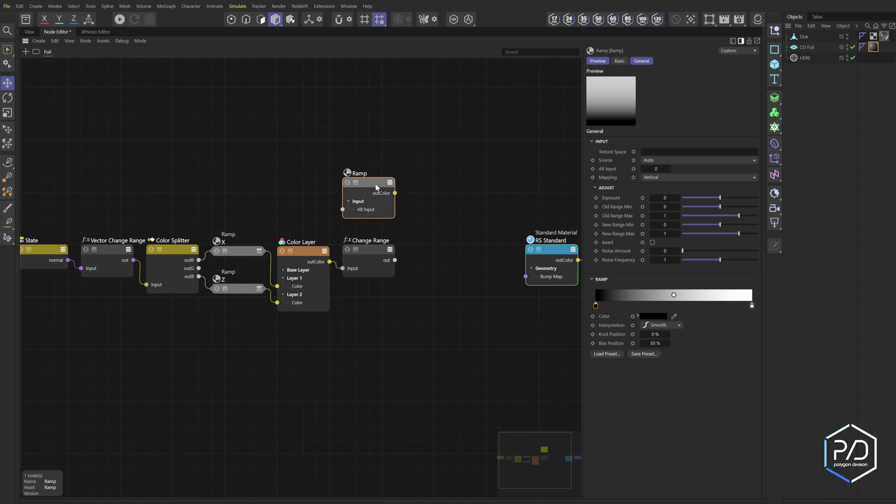
# Set the new ramp's black knot to 25% and place copies of the white knot at 0% and 50%
pyautogui.moveTo(596, 305); pyautogui.dragTo(669, 306)
pyautogui.keyDown('ctrl'); pyautogui.moveTo(752, 307); pyautogui.dragTo(596, 307); pyautogui.keyUp('ctrl')
pyautogui.moveTo(669, 306); pyautogui.dragTo(659, 335)
pyautogui.click(652, 335)
pyautogui.write('25')
pyautogui.press('Return')
pyautogui.click(658, 335)
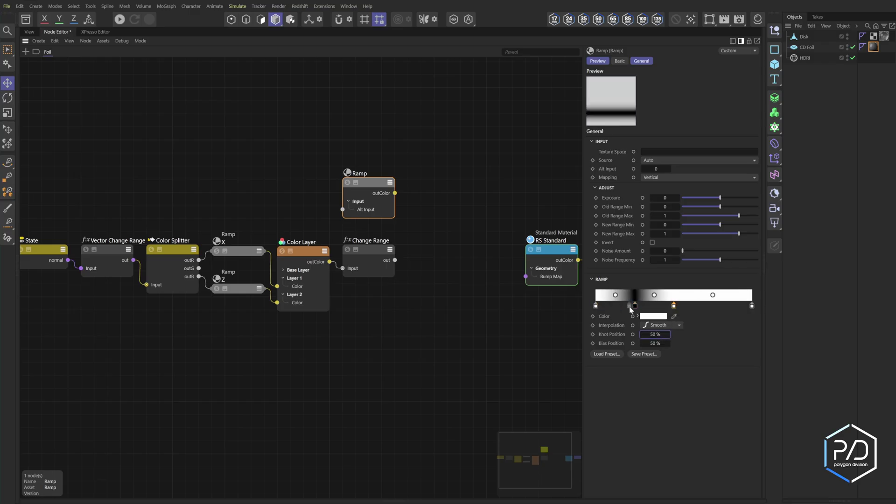
# Copy the ramp's black knot to 75% and set the ramp's mapping to Radial
pyautogui.keyDown('ctrl'); pyautogui.moveTo(635, 305); pyautogui.dragTo(715, 306); pyautogui.keyUp('ctrl')
pyautogui.click(655, 335)
pyautogui.write('75')
pyautogui.press('Return')
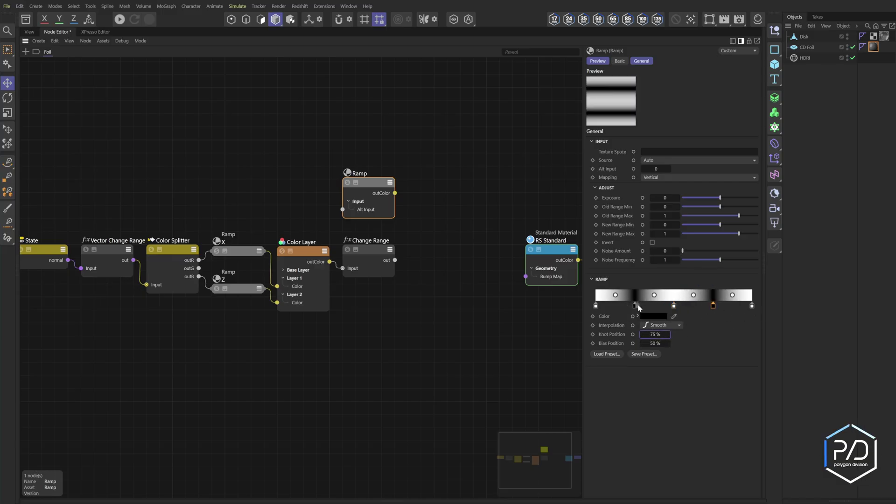
pyautogui.click(658, 179)
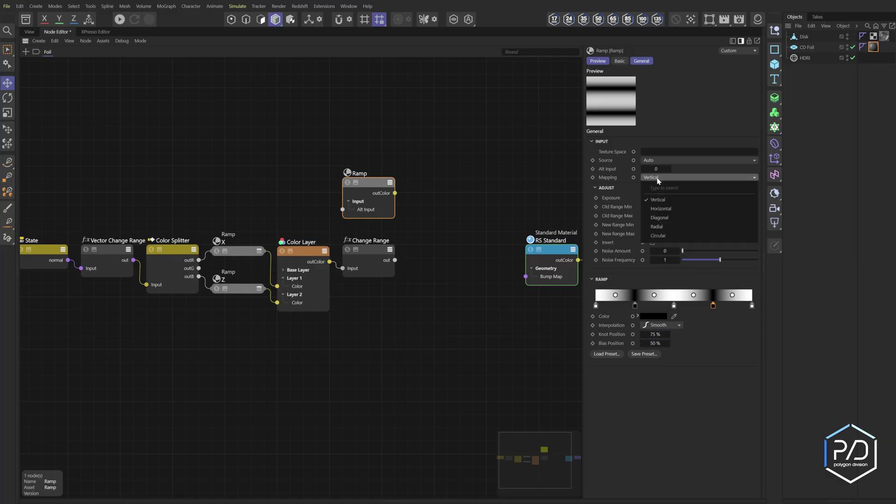
pyautogui.click(663, 227)
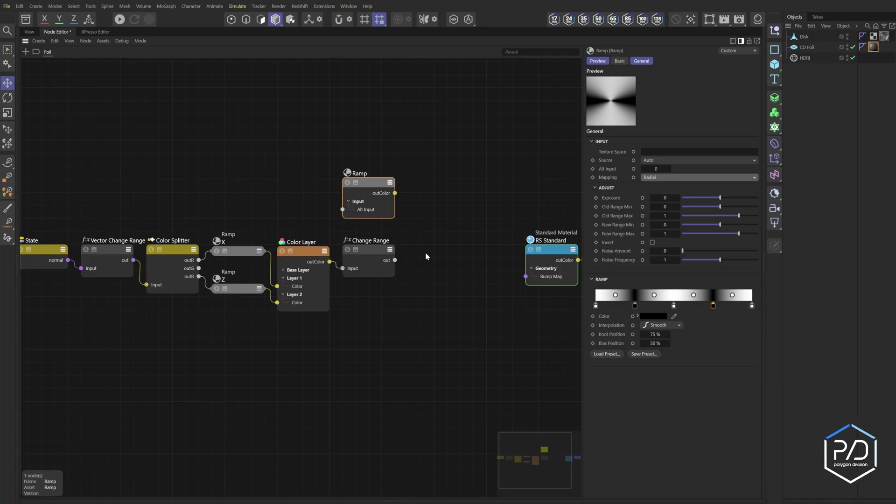
# Add a UV Projection node before RS Standard and connect the radial Ramp's outColor to its Texture Color input
pyautogui.doubleClick(446, 241)
pyautogui.write('u')
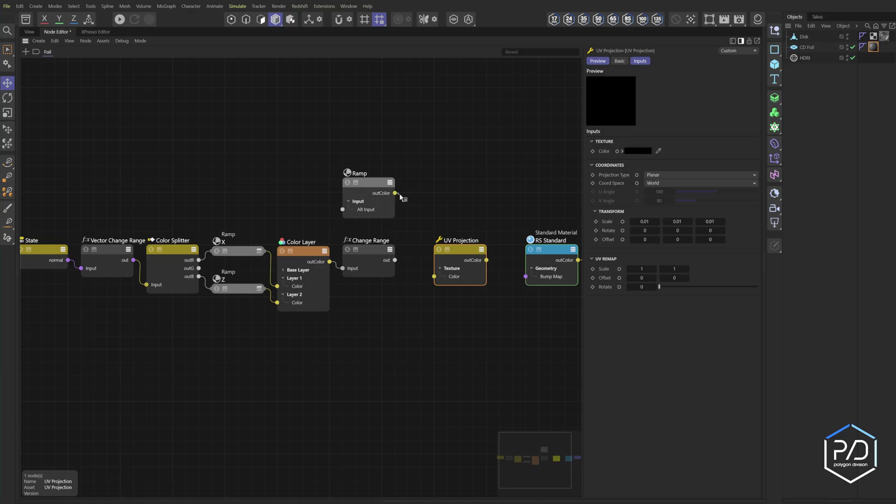
pyautogui.moveTo(399, 195); pyautogui.dragTo(438, 278)
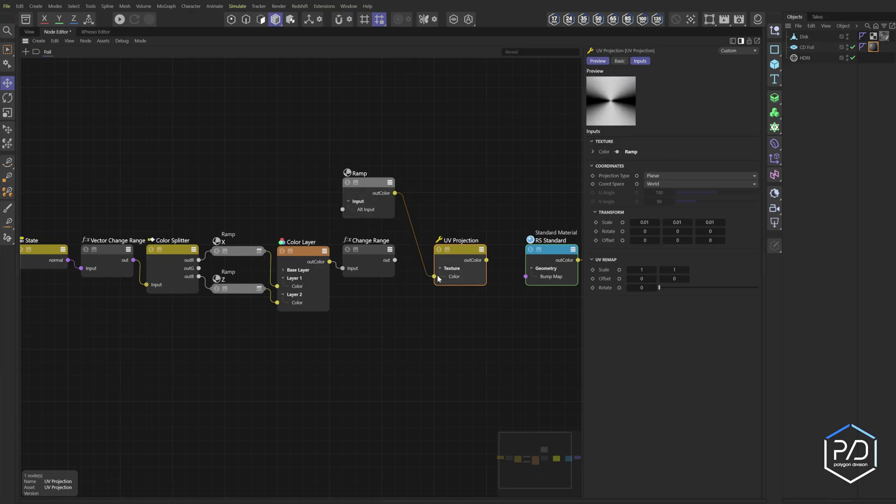
# Set the UV Projection node's coordinate space to Object
pyautogui.click(658, 184)
pyautogui.click(659, 204)
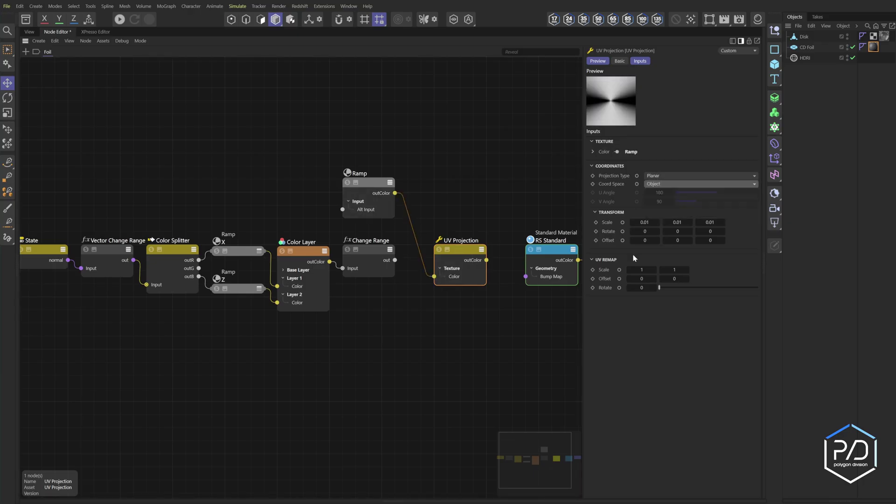
pyautogui.click(374, 254)
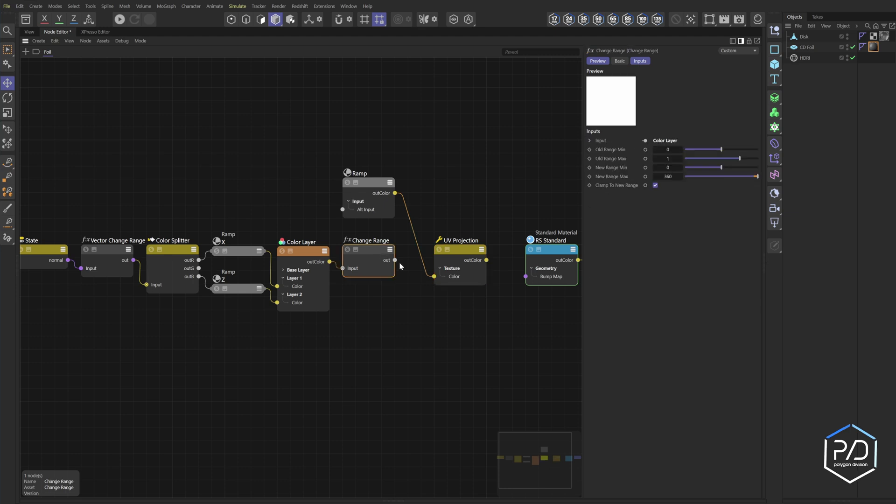
pyautogui.click(469, 255)
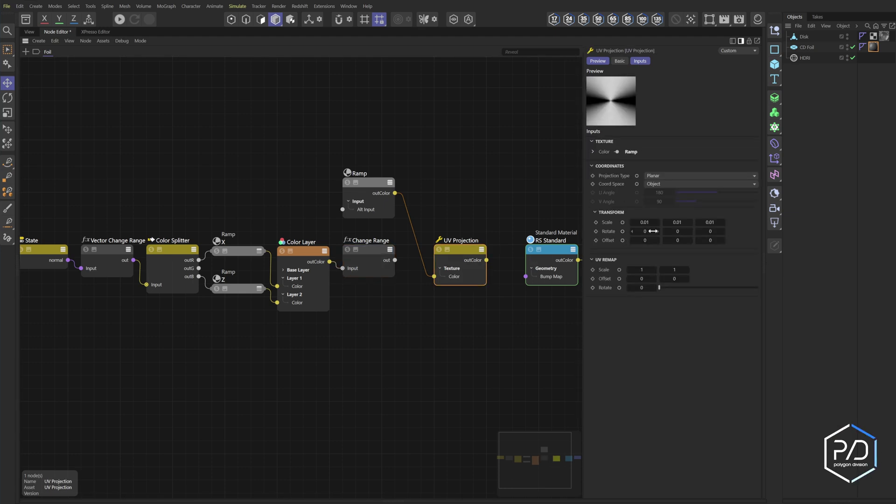
pyautogui.click(379, 243)
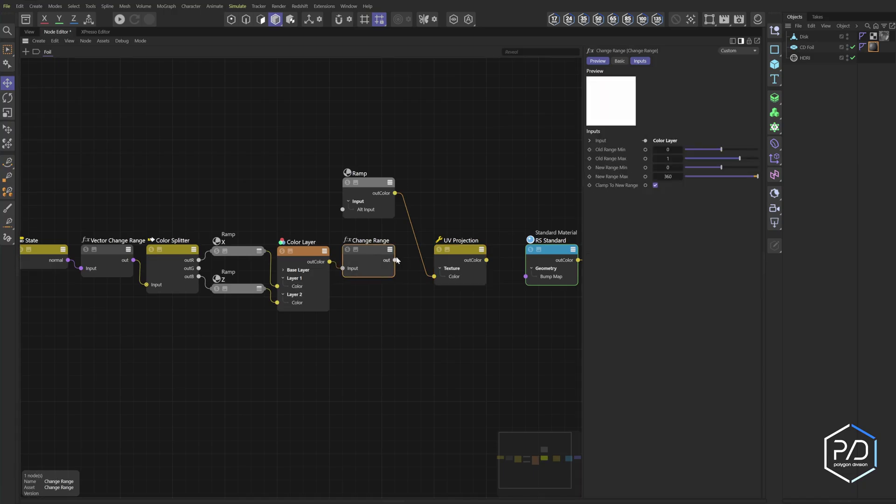
# Move RS Standard and Output farther from UV Projection, and add a Vector Maker node below Change Range
pyautogui.moveTo(504, 283); pyautogui.dragTo(396, 283, button='middle')
pyautogui.moveTo(427, 216); pyautogui.dragTo(505, 280)
pyautogui.moveTo(470, 252); pyautogui.dragTo(522, 252)
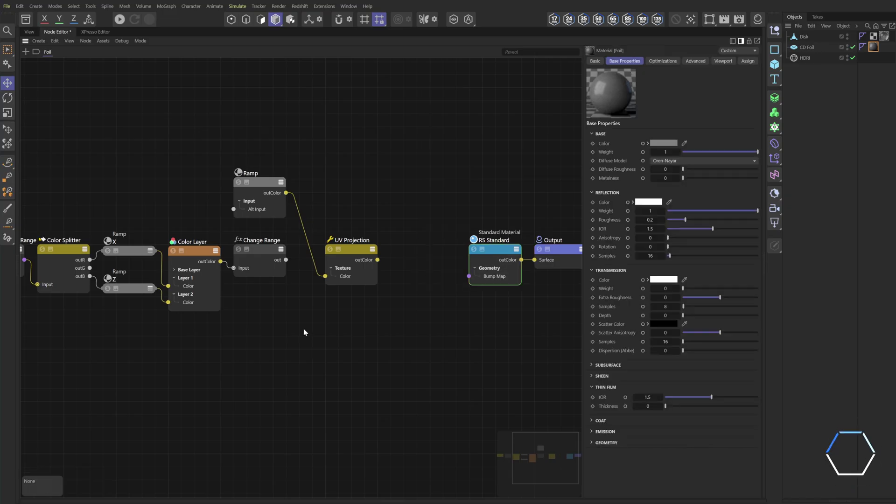
pyautogui.click(354, 254)
pyautogui.doubleClick(326, 326)
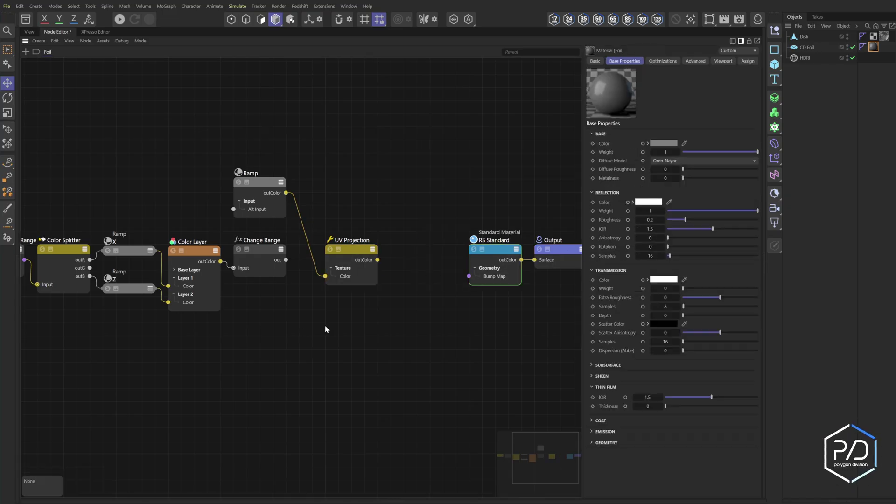
pyautogui.write('vector')
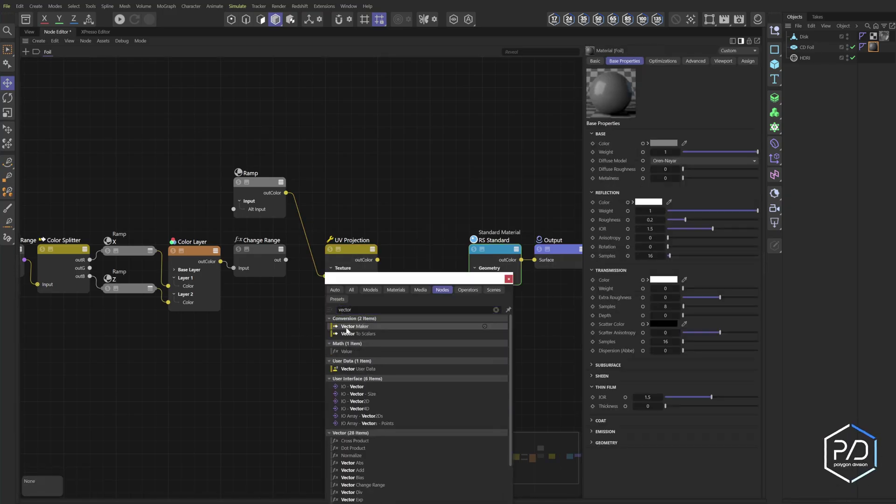
pyautogui.doubleClick(346, 328)
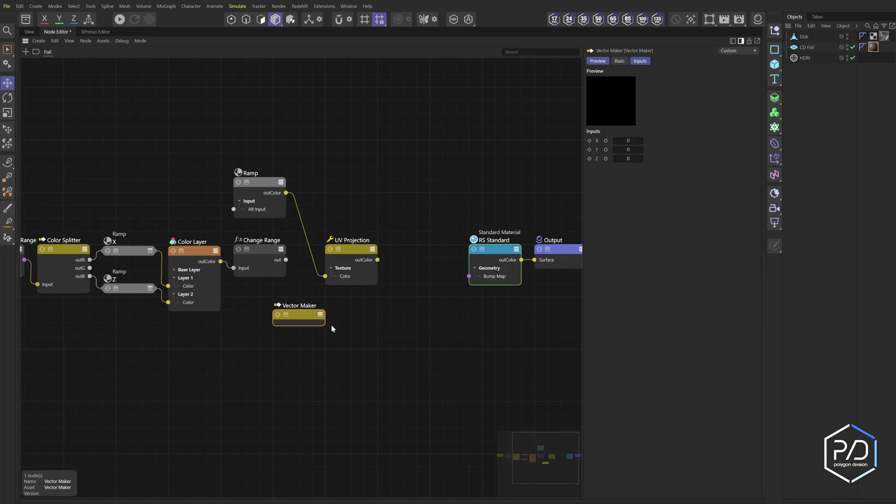
# Expose Vector Maker's Z input as a port and connect Change Range's out to it
pyautogui.click(606, 159)
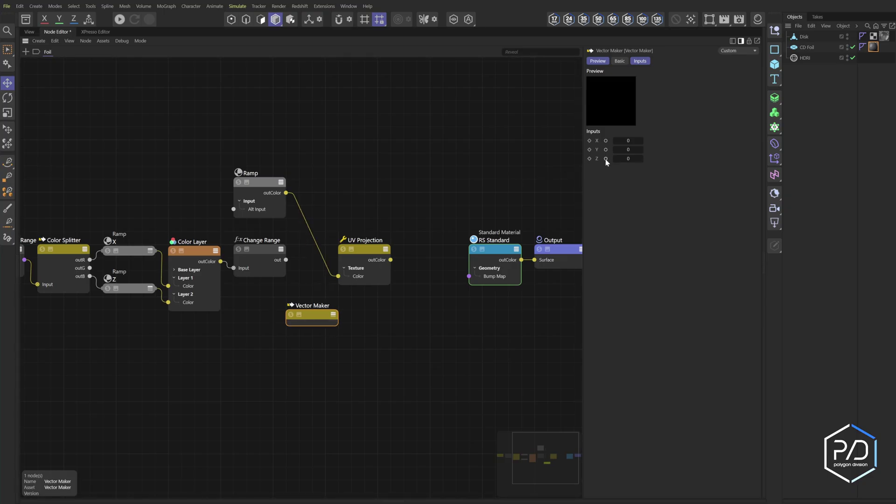
pyautogui.click(333, 314)
pyautogui.hotkey('ctrl', 'z')
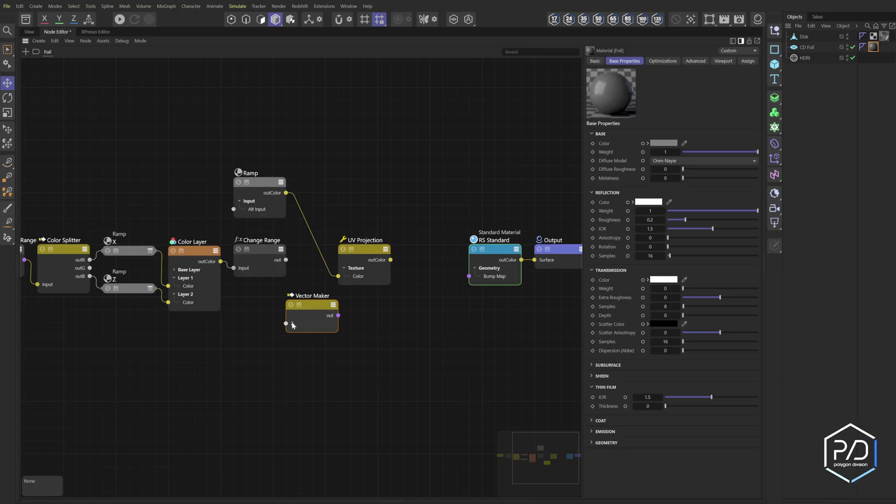
pyautogui.moveTo(286, 260); pyautogui.dragTo(287, 324)
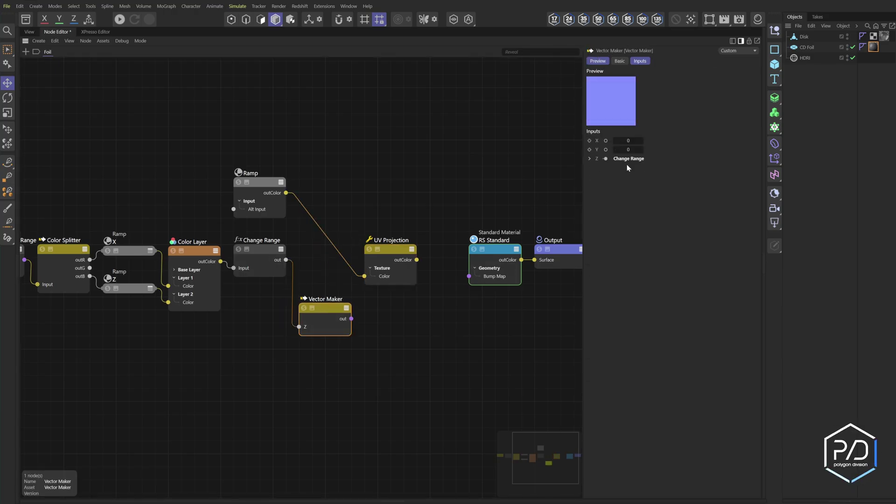
# Set the Vector Maker's X value to 90
pyautogui.click(391, 253)
pyautogui.click(646, 232)
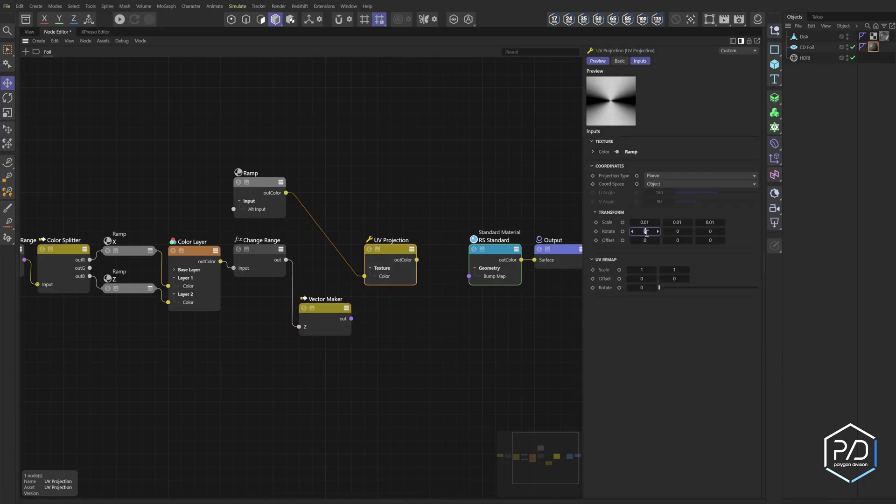
pyautogui.click(326, 323)
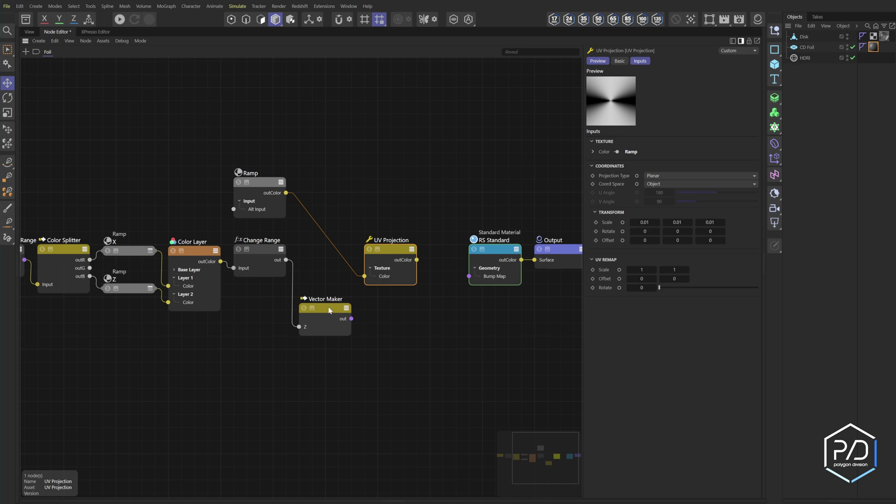
pyautogui.click(630, 139)
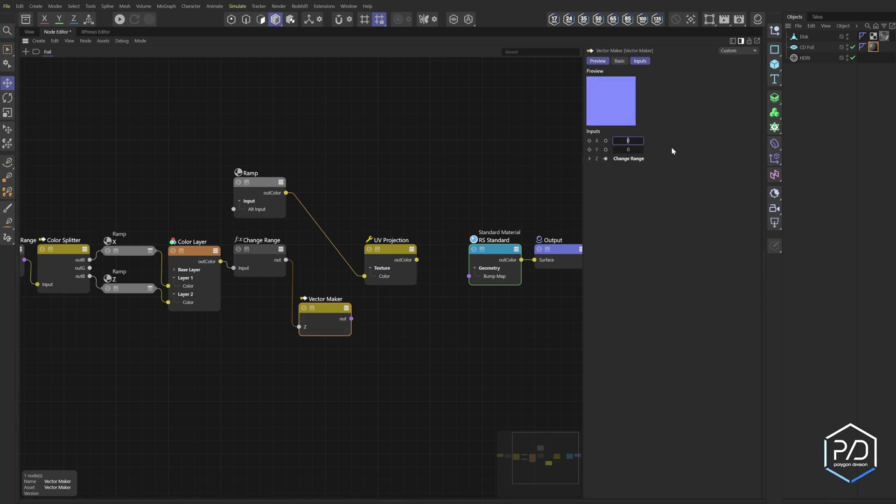
pyautogui.press('Return')
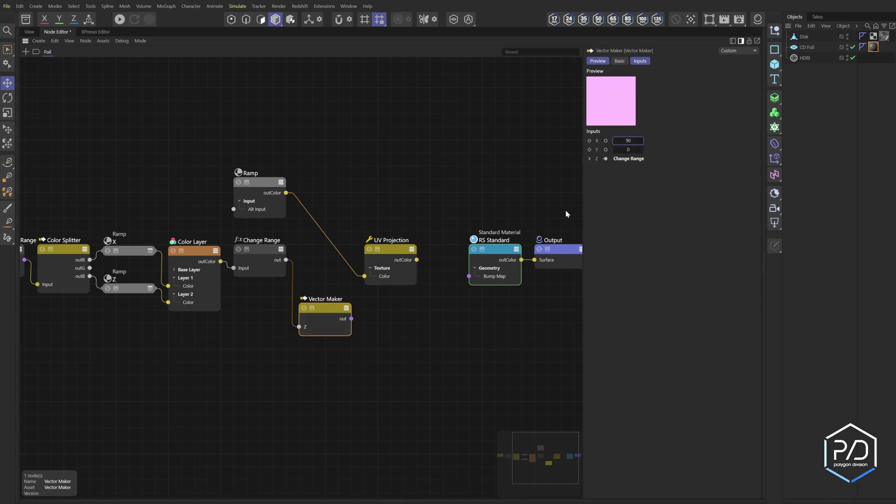
# Connect Vector Maker's out to the UV Projection's Rotate input and place the radial Ramp directly above Vector Maker
pyautogui.click(391, 256)
pyautogui.moveTo(622, 232); pyautogui.dragTo(353, 317)
pyautogui.moveTo(364, 294); pyautogui.dragTo(364, 293)
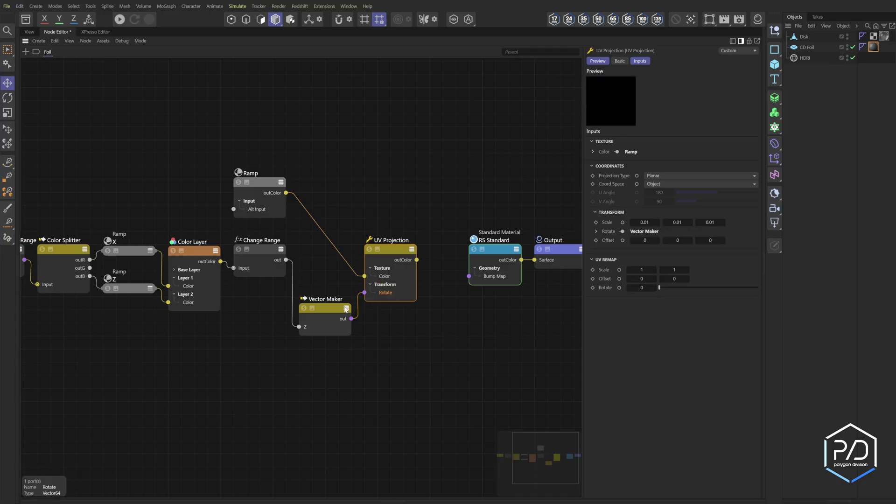
pyautogui.click(326, 225)
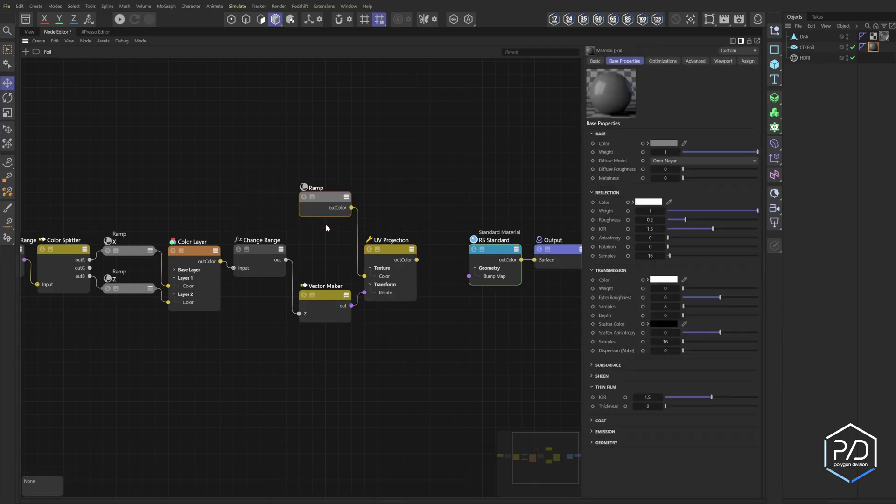
# Expose the Thin Film Thickness input as a port on the RS Standard node
pyautogui.click(496, 252)
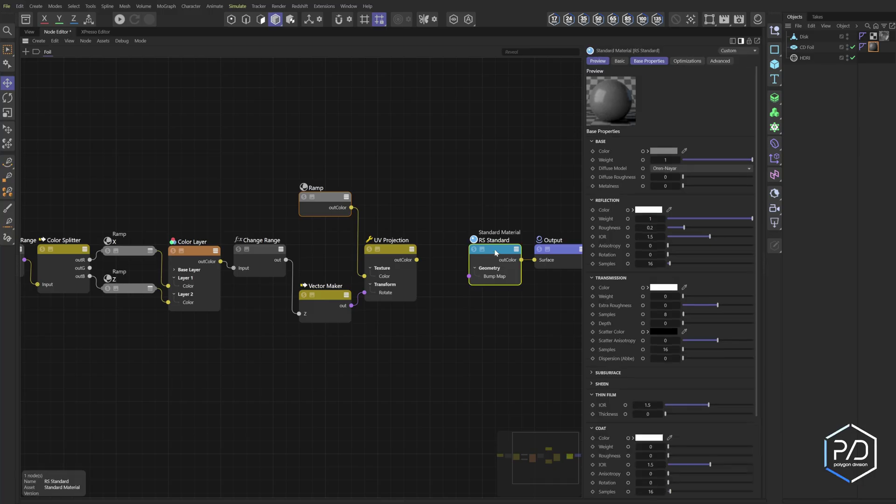
pyautogui.scroll(-2, 602, 388)
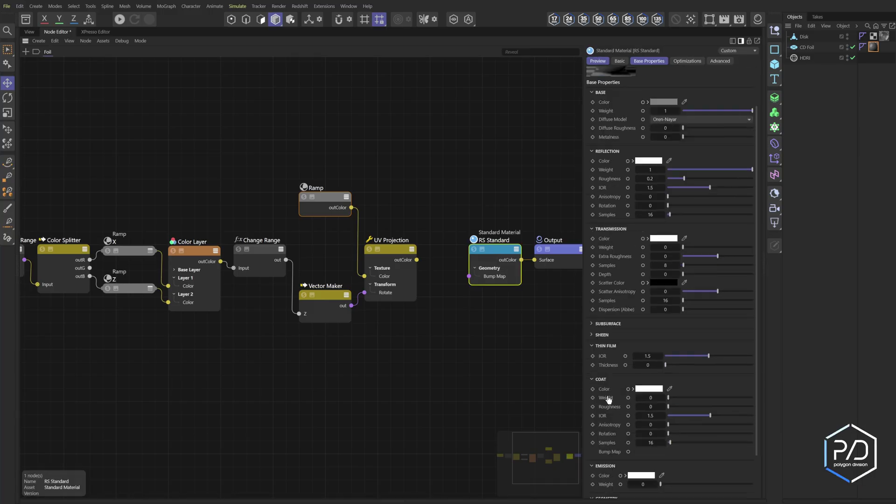
pyautogui.click(625, 366)
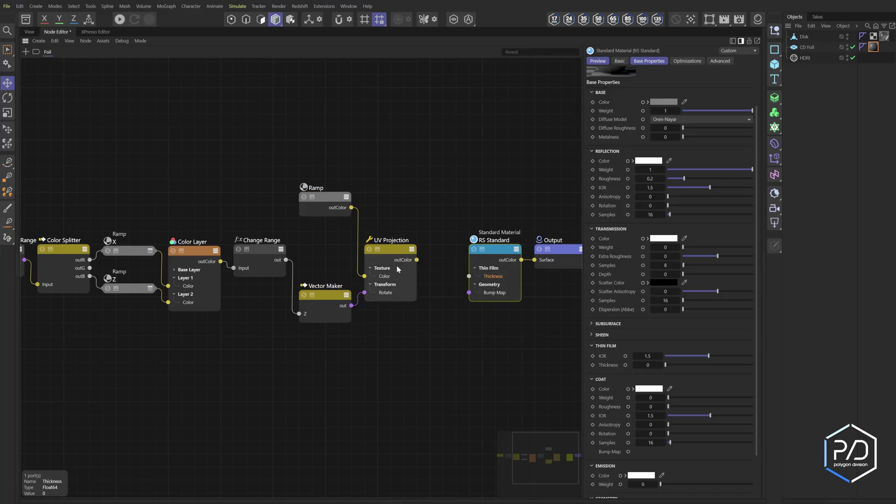
# Check the colour value of the radial Ramp's first white knot and try a higher Thin Film Thickness on RS Standard
pyautogui.click(338, 202)
pyautogui.click(595, 305)
pyautogui.click(650, 316)
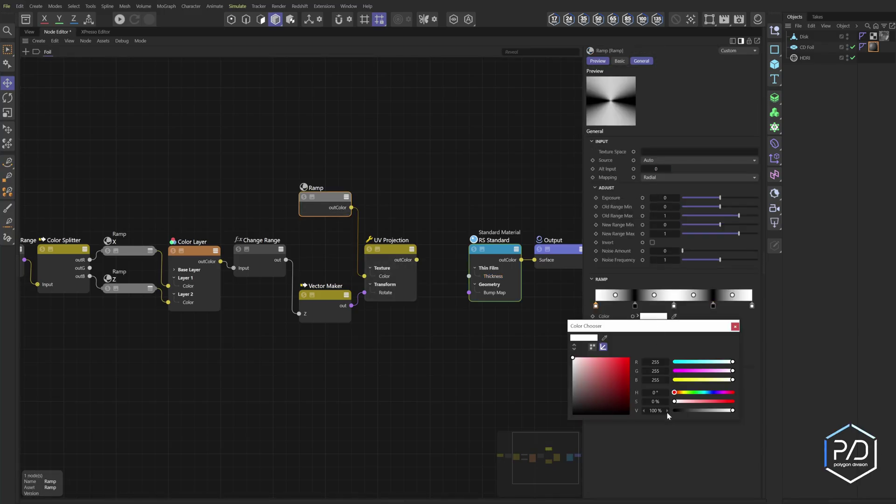
pyautogui.click(736, 326)
pyautogui.click(488, 258)
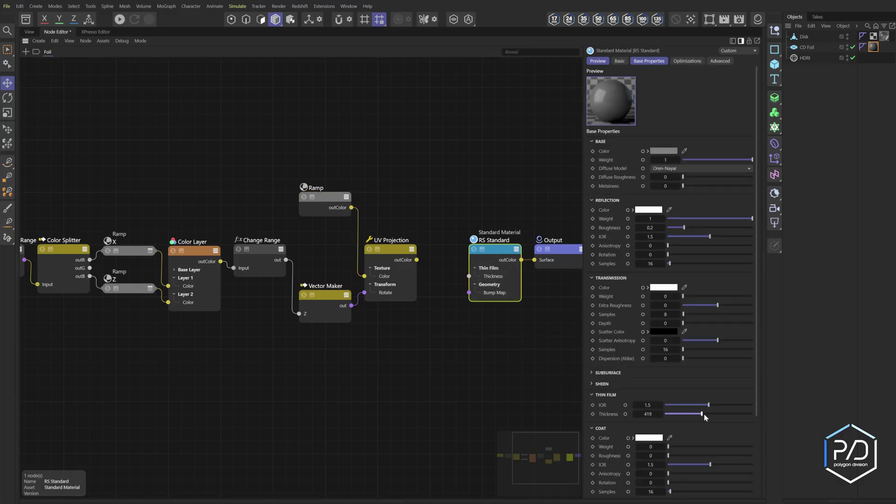
pyautogui.moveTo(709, 415); pyautogui.dragTo(712, 416)
# Add a Change Range node between UV Projection and RS Standard and rename it Thin Film Convert
pyautogui.doubleClick(445, 361)
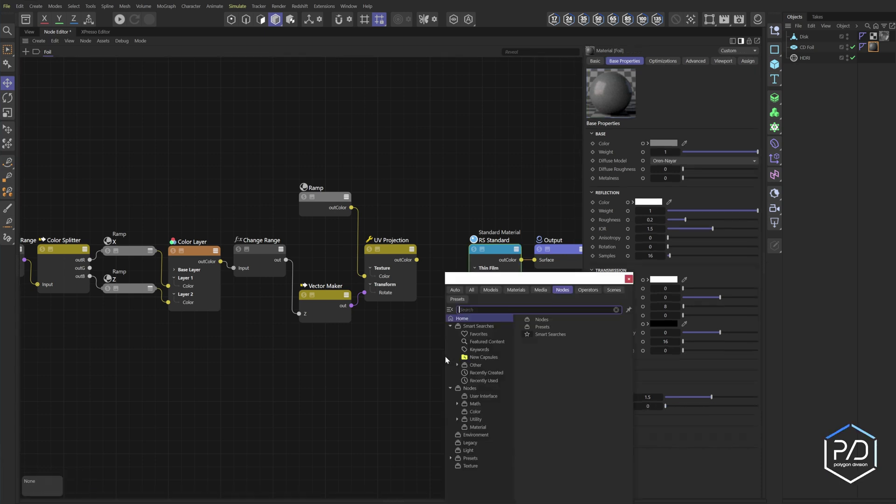
pyautogui.write('chan')
pyautogui.press('Return')
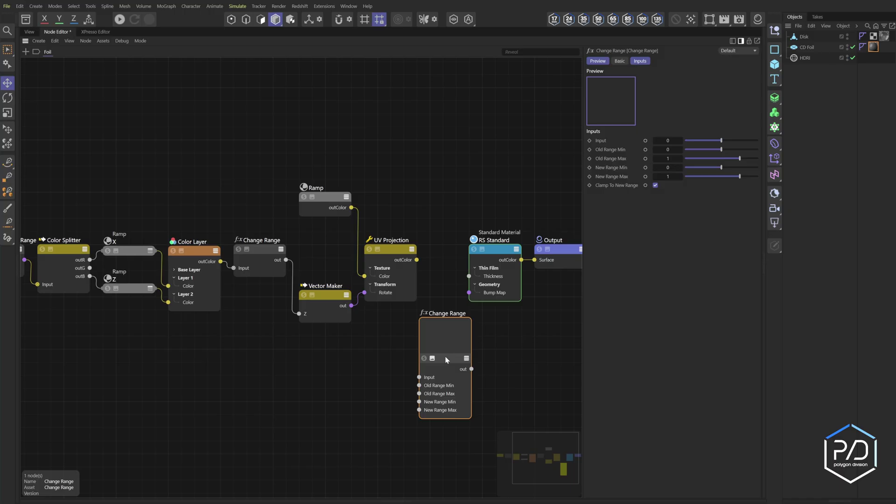
pyautogui.moveTo(411, 206); pyautogui.dragTo(519, 333)
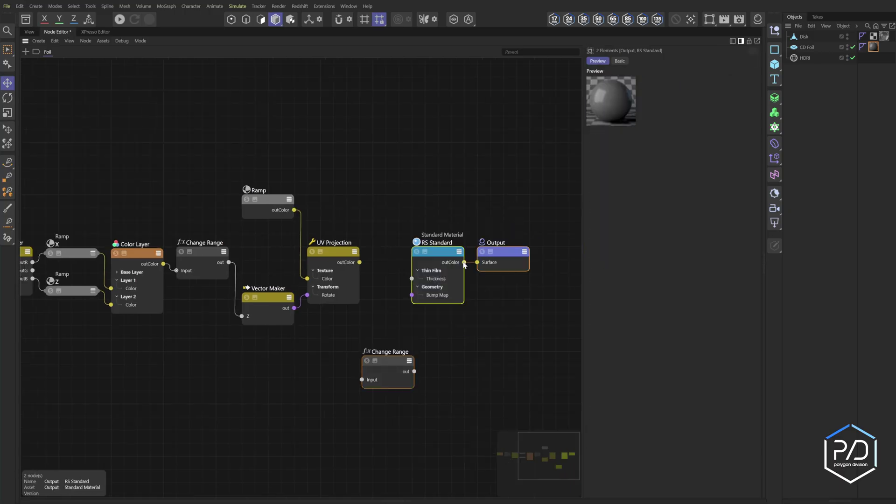
pyautogui.doubleClick(400, 243)
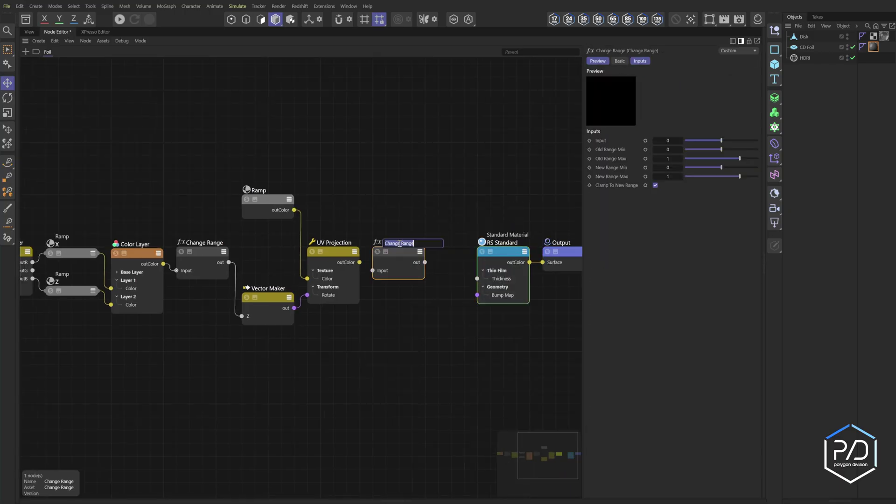
pyautogui.write('Thin Film Convert')
pyautogui.press('Return')
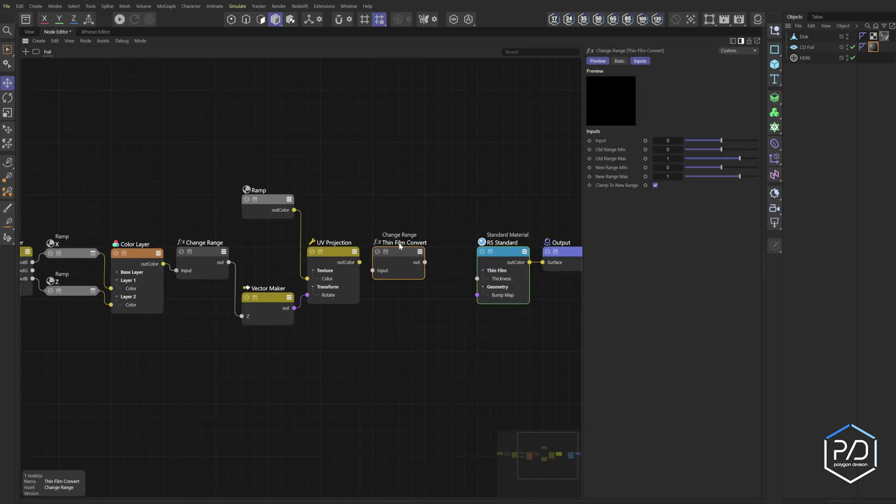
# Wire Thin Film Convert between UV Projection's outColor and RS Standard's Thickness, with a new range of 100 to 500
pyautogui.moveTo(360, 262); pyautogui.dragTo(372, 271)
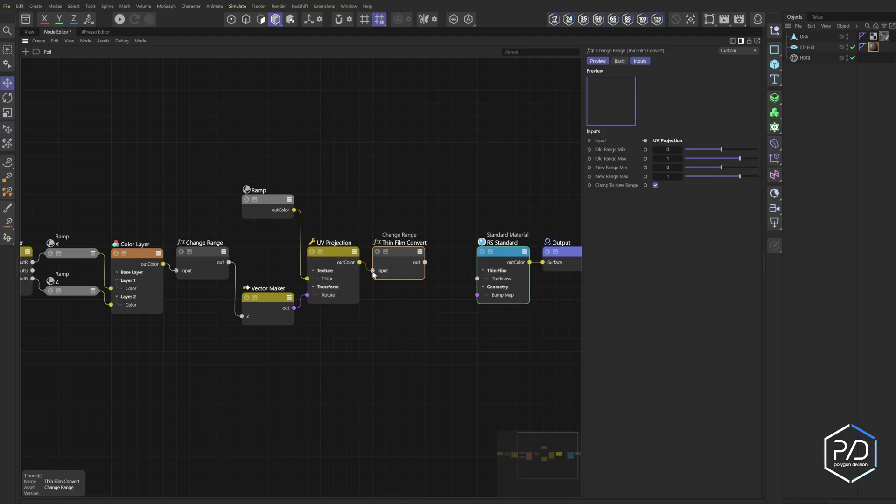
pyautogui.click(670, 171)
pyautogui.write('100')
pyautogui.press('Tab')
pyautogui.write('500')
pyautogui.press('Return')
pyautogui.moveTo(425, 263); pyautogui.dragTo(484, 283)
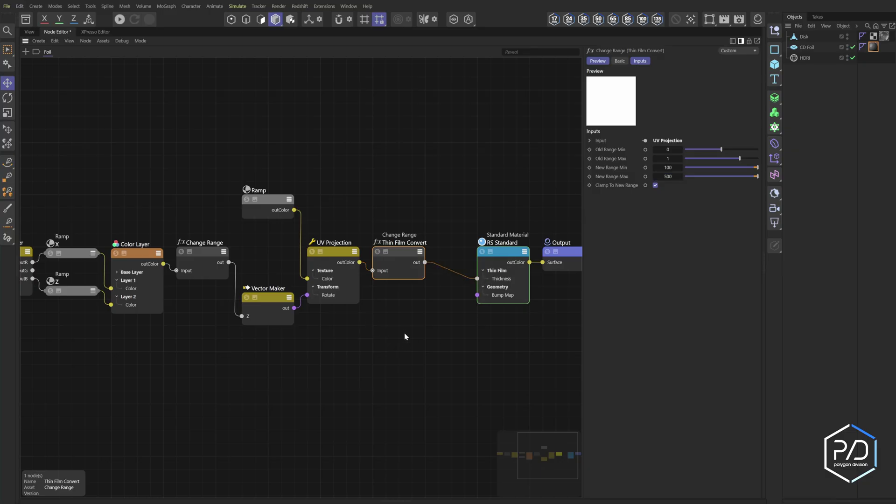
# Start the live viewport render and examine the disc's reflections
pyautogui.moveTo(334, 223); pyautogui.dragTo(347, 224, button='middle')
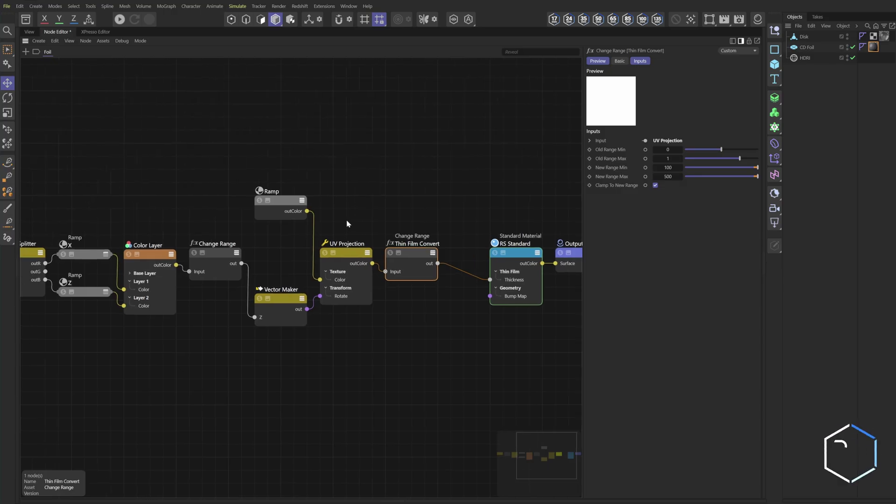
pyautogui.click(119, 19)
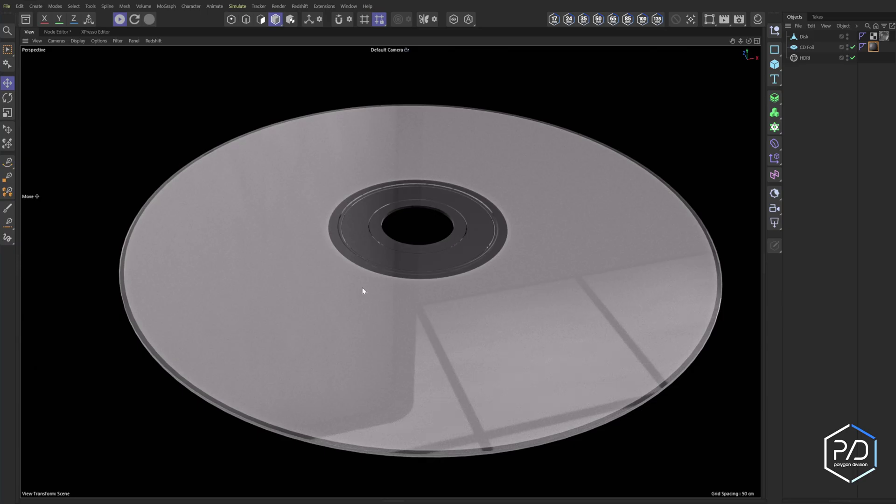
pyautogui.click(56, 32)
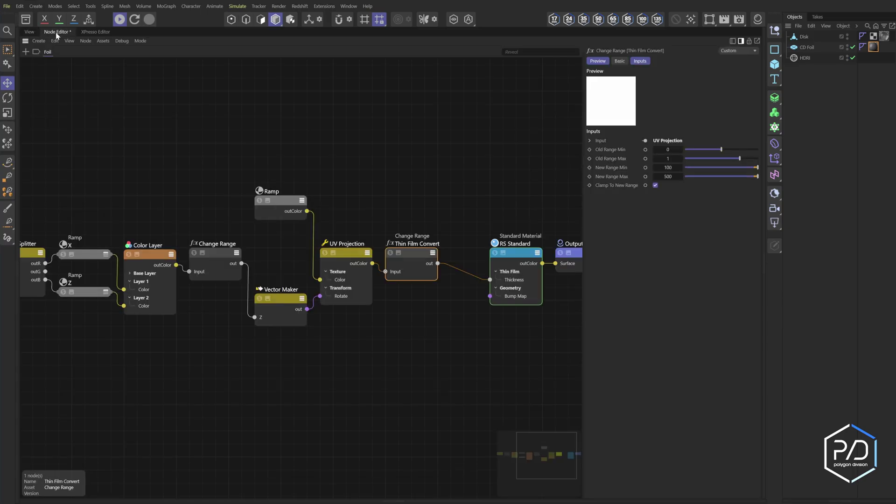
# Set RS Standard's Metalness to 1 and check the iridescence in the rendered view
pyautogui.moveTo(699, 186); pyautogui.dragTo(752, 186)
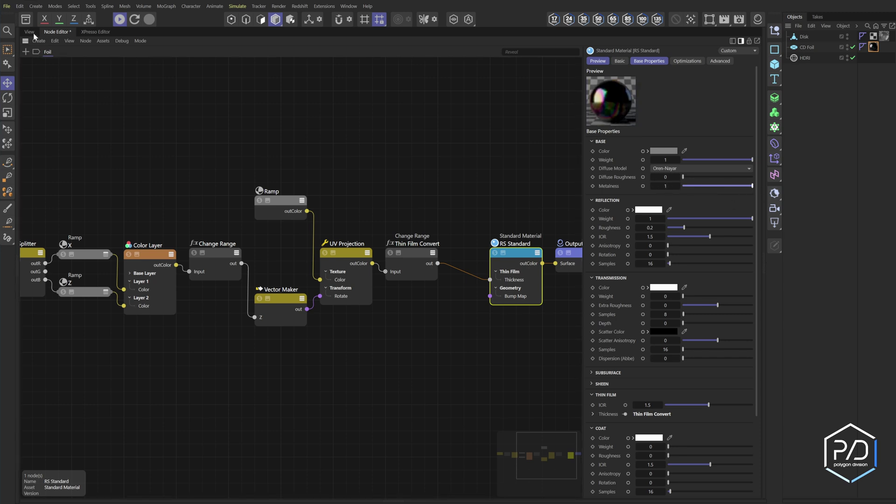
pyautogui.click(31, 33)
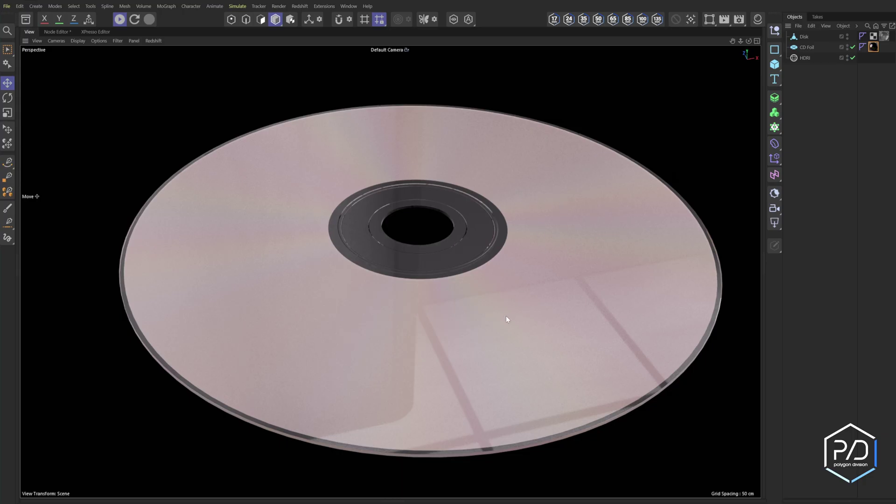
pyautogui.click(57, 32)
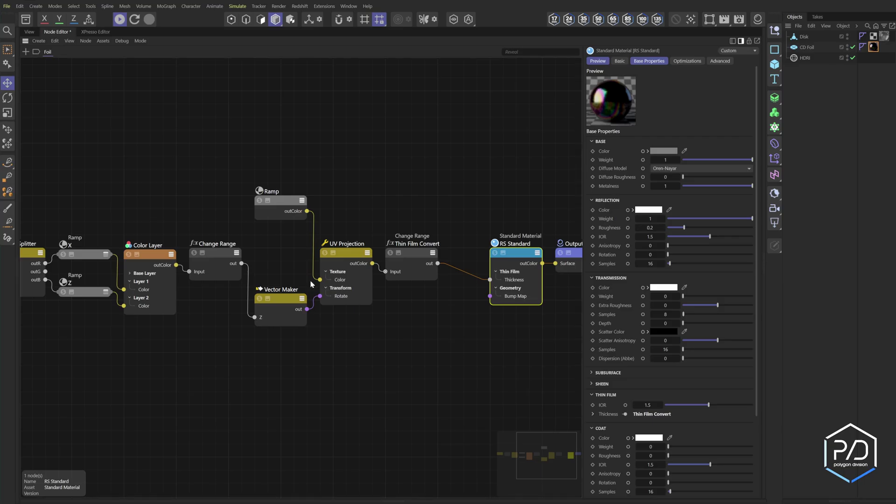
# Lighten RS Standard's base colour to light grey and wire UV Projection's outColor into its exposed Base Weight port
pyautogui.click(643, 160)
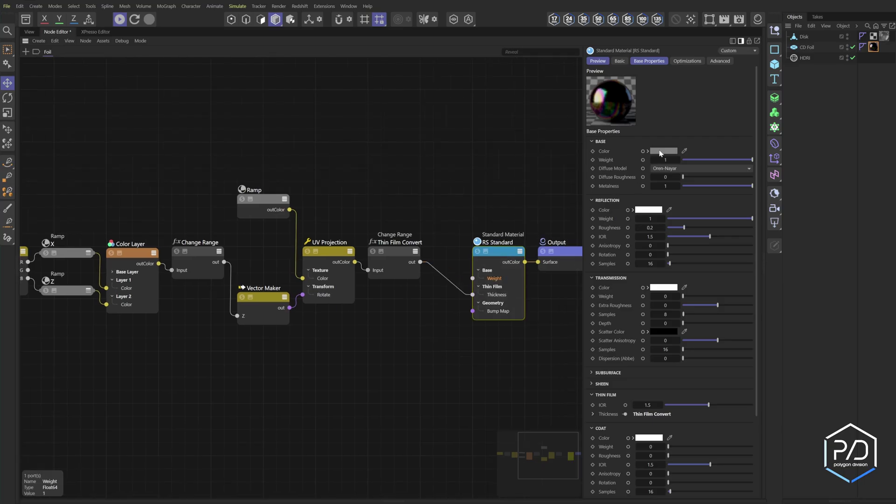
pyautogui.click(660, 151)
pyautogui.moveTo(707, 244); pyautogui.dragTo(731, 244)
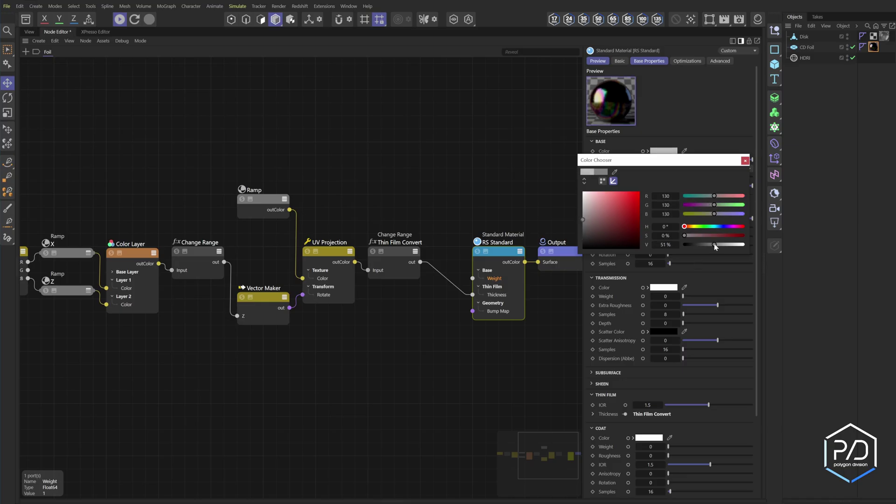
pyautogui.moveTo(717, 160); pyautogui.dragTo(758, 177)
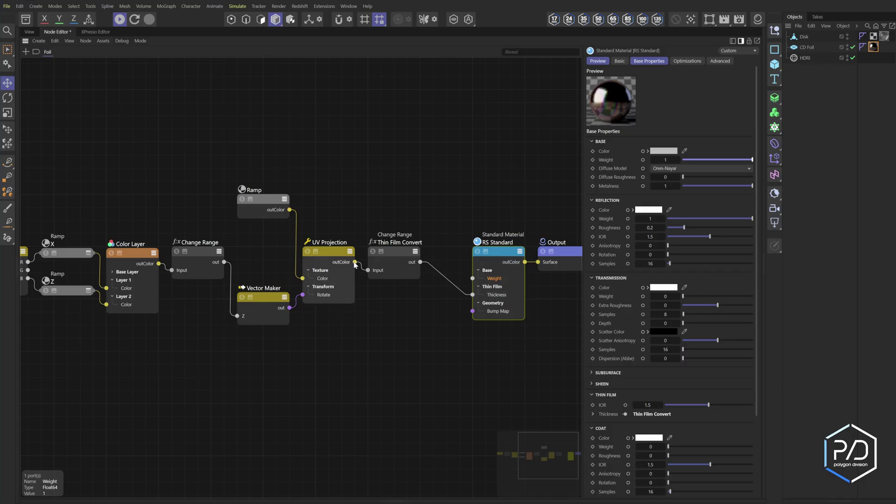
pyautogui.moveTo(355, 263); pyautogui.dragTo(472, 278)
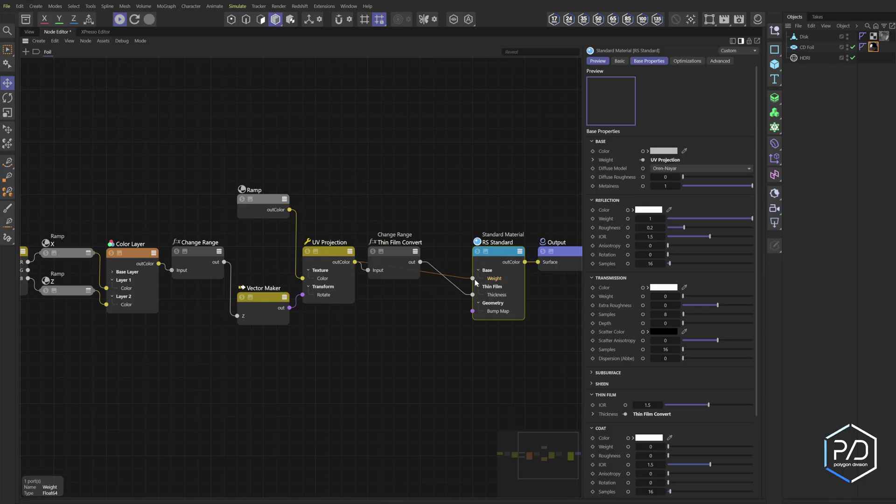
pyautogui.click(29, 32)
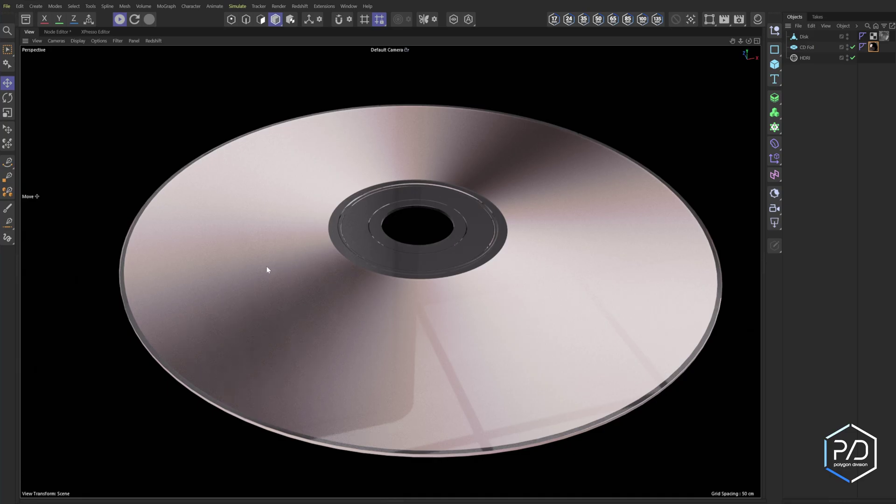
# Set RS Standard's Thin Film IOR to 1.25 and check the disc's iridescence in the rendered view
pyautogui.click(56, 32)
pyautogui.write('1.3')
pyautogui.press('Return')
pyautogui.click(29, 32)
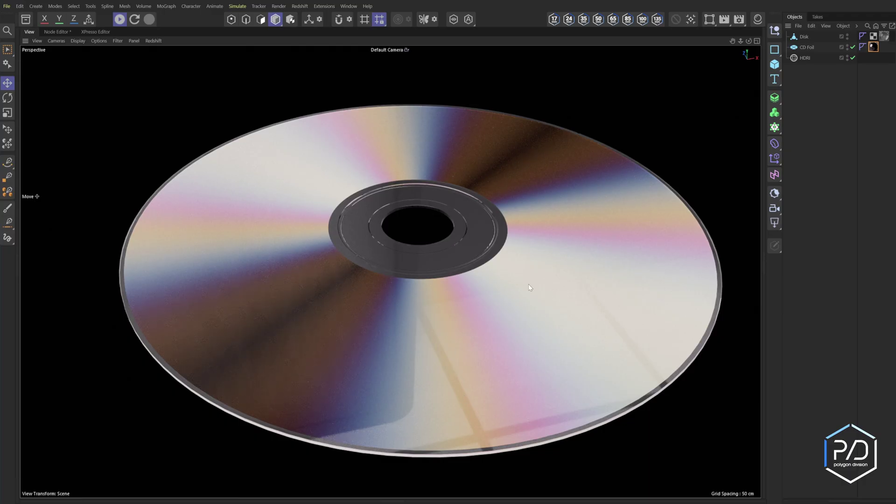
# Insert a Color Invert node between UV Projection's outColor and RS Standard's Base Weight, and check the render
pyautogui.click(57, 32)
pyautogui.press('c')
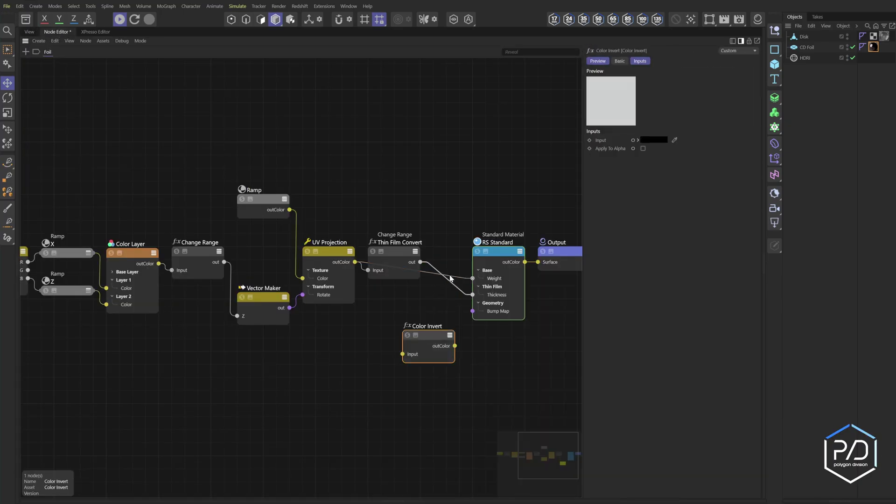
pyautogui.doubleClick(454, 277)
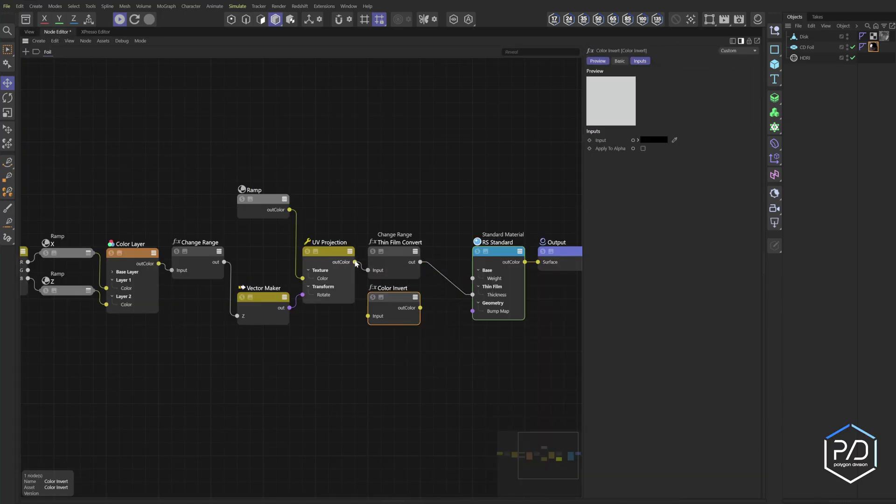
pyautogui.moveTo(355, 262); pyautogui.dragTo(473, 280)
pyautogui.click(31, 32)
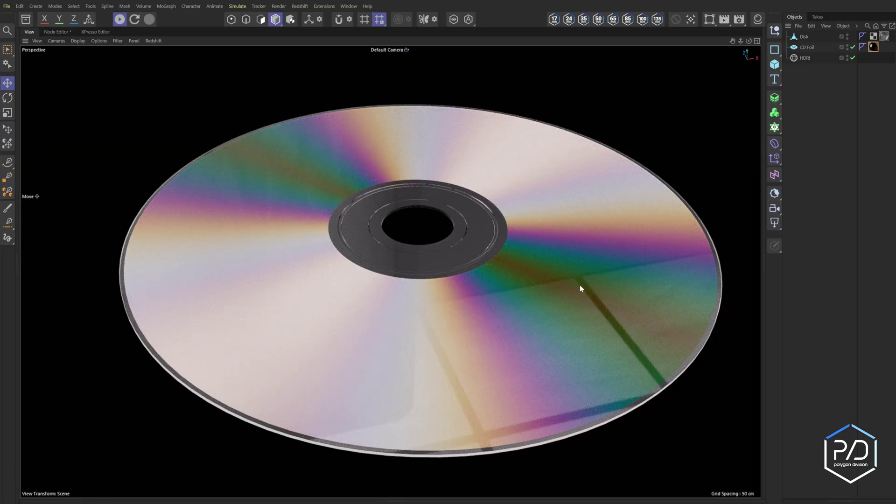
# Try a different New Range Max on Thin Film Convert, check the render, and restore it to 500
pyautogui.click(57, 32)
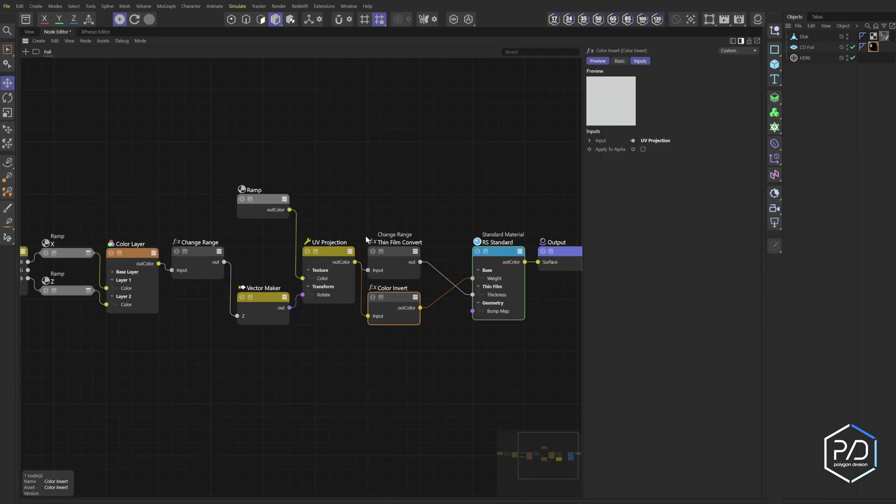
pyautogui.click(404, 259)
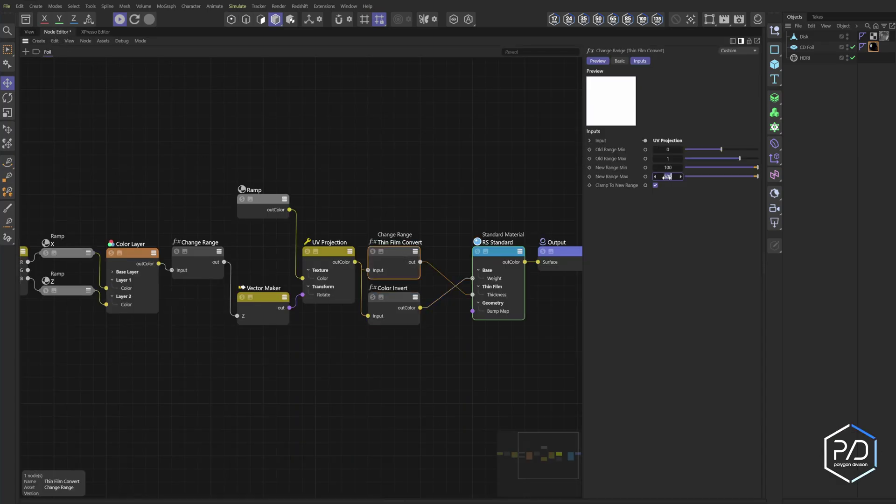
pyautogui.click(29, 32)
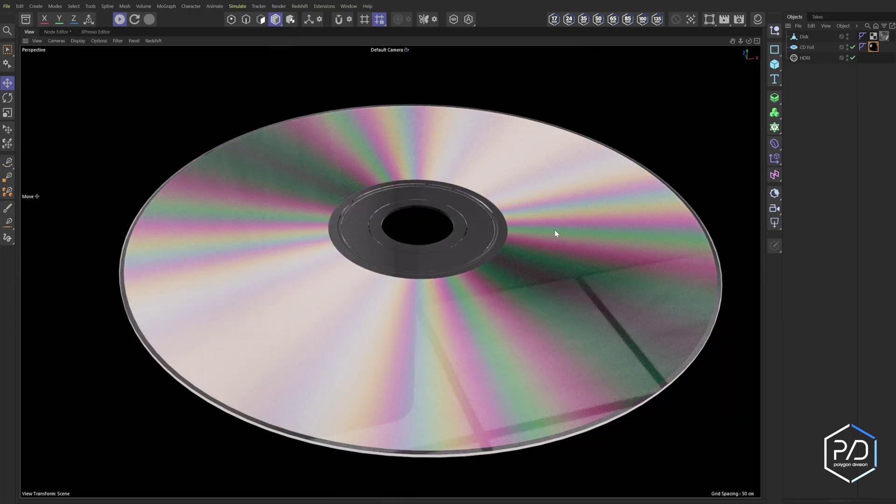
pyautogui.click(57, 31)
pyautogui.click(667, 177)
pyautogui.write('500')
# Try a New Range Min of 0 on Thin Film Convert, compare the render, and revert it to 100
pyautogui.click(669, 167)
pyautogui.write('0')
pyautogui.click(747, 201)
pyautogui.click(29, 32)
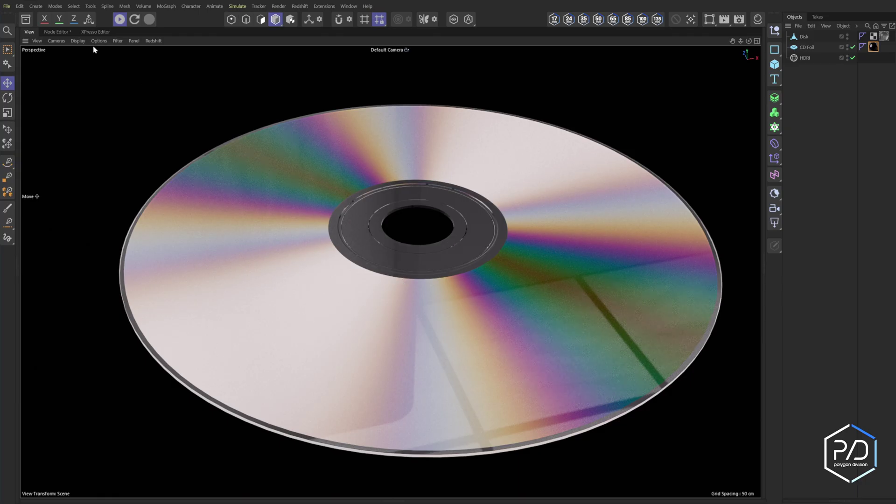
pyautogui.click(57, 32)
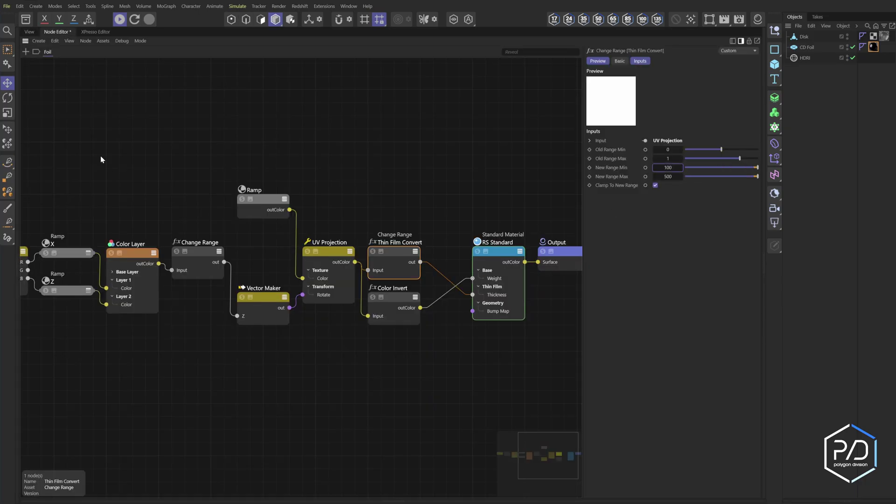
pyautogui.click(29, 32)
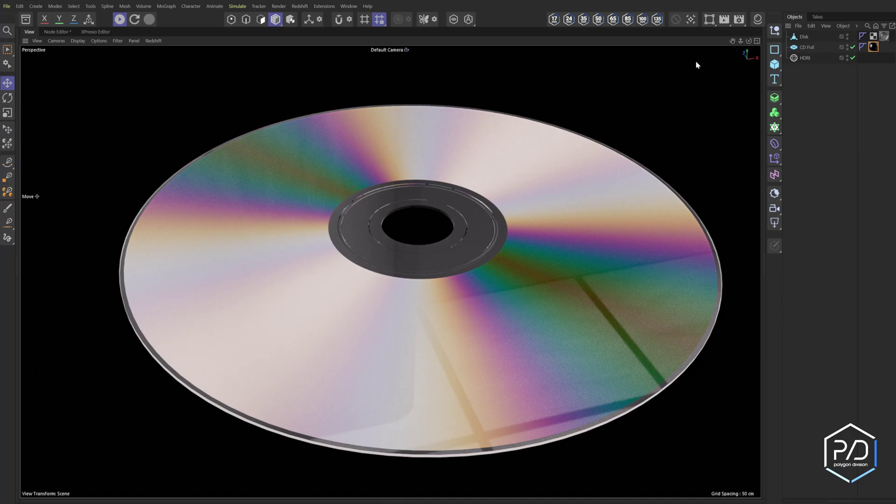
# Rename the Change Range node before Vector Maker to Angle Change Range and set its New Range Min to -360
pyautogui.moveTo(748, 41)
pyautogui.mouseDown()
pyautogui.moveTo(751, 81)
pyautogui.moveTo(749, 44)
pyautogui.mouseUp()
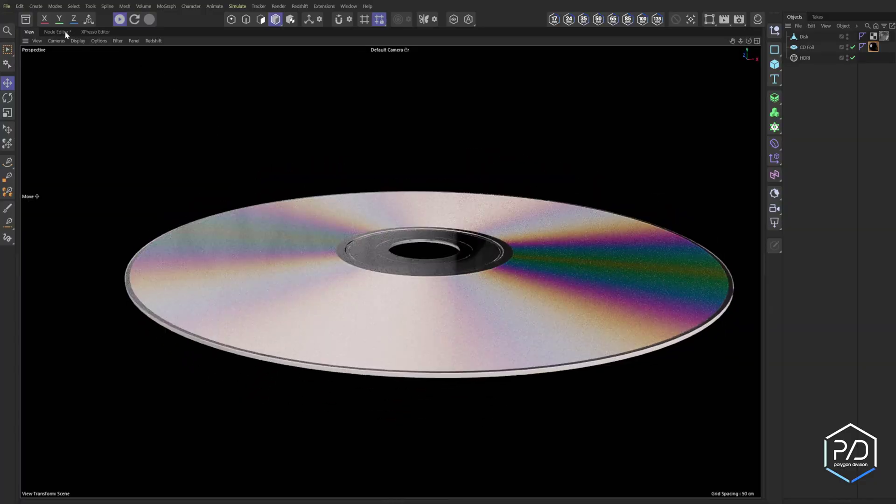
pyautogui.click(65, 32)
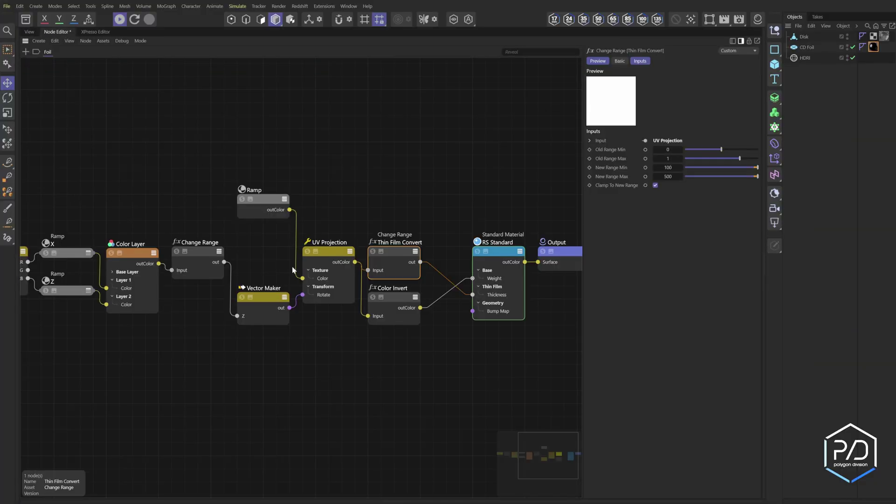
pyautogui.doubleClick(321, 237)
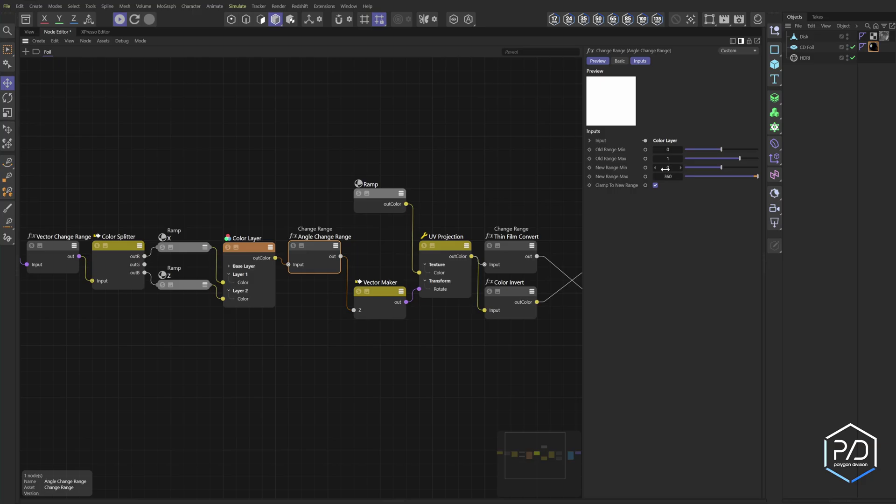
pyautogui.click(666, 167)
pyautogui.write('-360')
pyautogui.press('Return')
# Examine how the disc's reflections respond to changing view angles in the render, and stop the live render
pyautogui.click(33, 33)
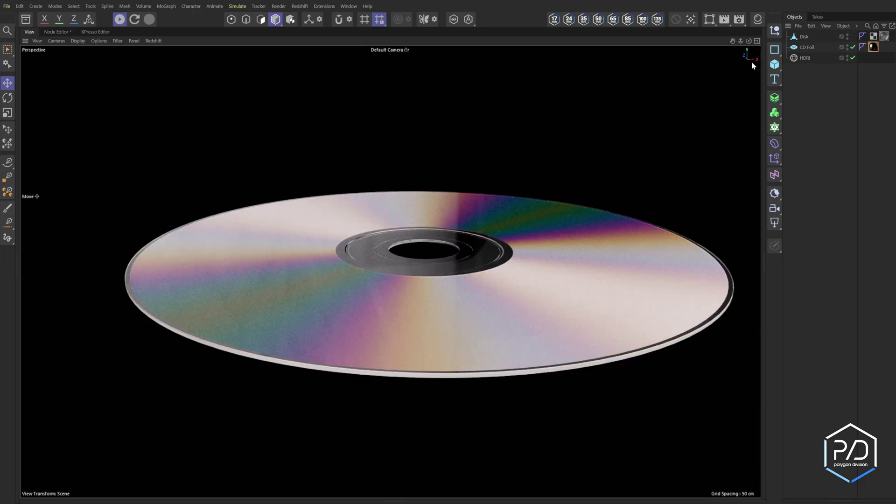
pyautogui.moveTo(748, 40); pyautogui.dragTo(748, 70)
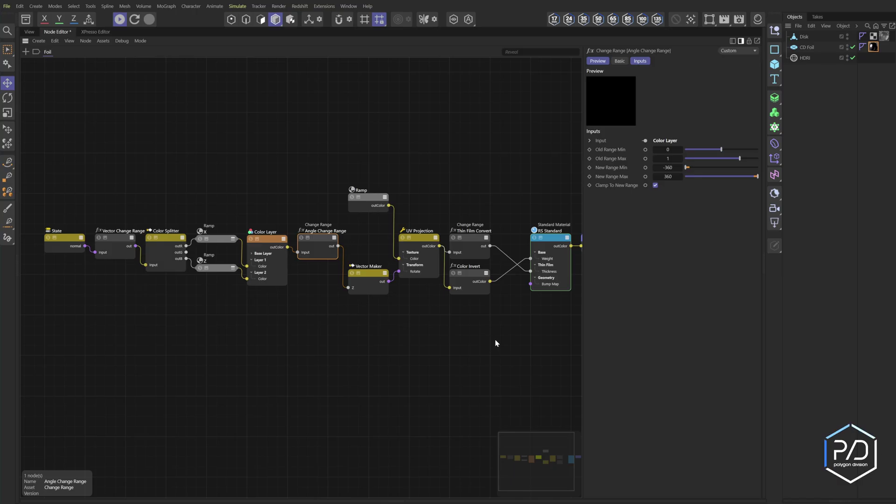
pyautogui.click(29, 32)
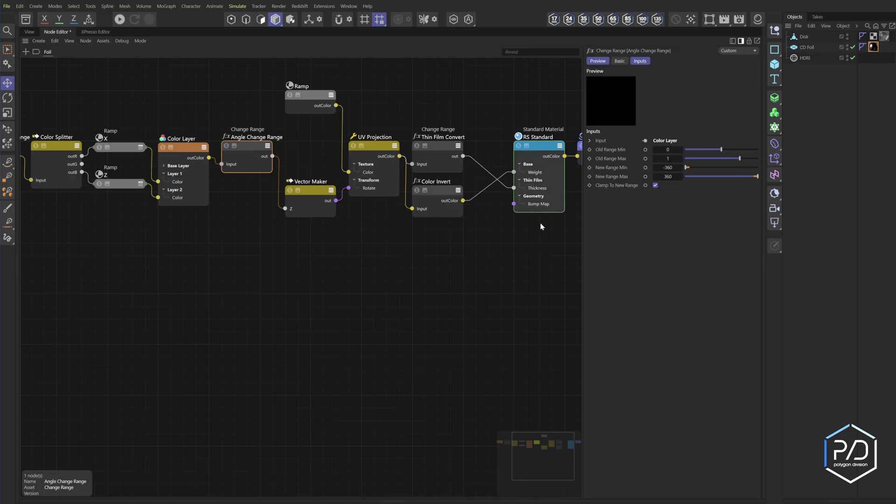
# Add a Bump Map node below Color Invert, wired to RS Standard's Bump Map input, with a Height Scale of 5
pyautogui.click(804, 37)
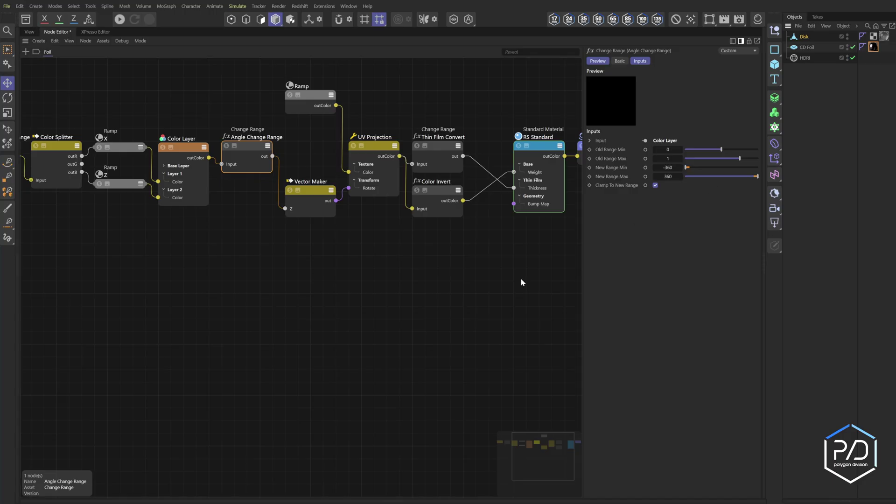
pyautogui.doubleClick(459, 290)
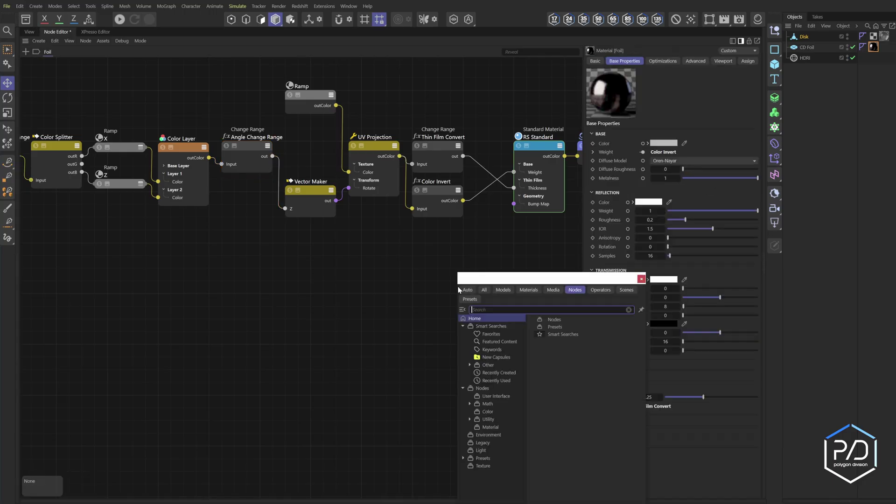
pyautogui.write('bump')
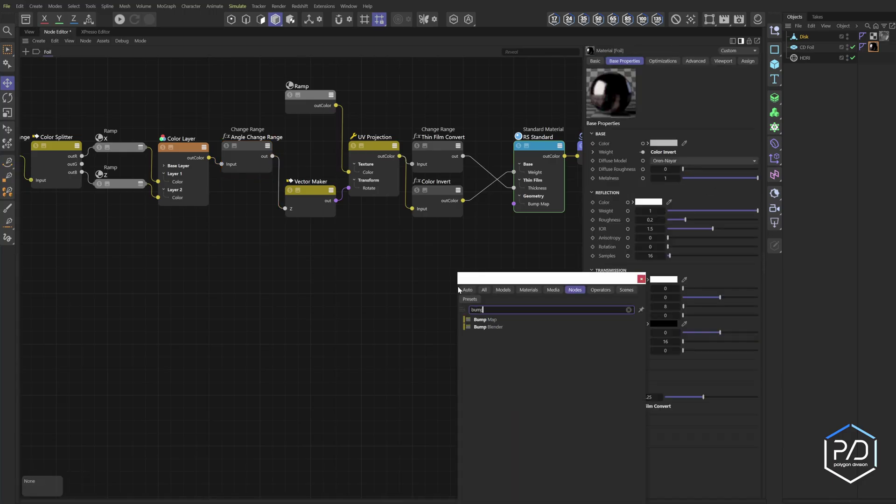
pyautogui.press('Return')
pyautogui.moveTo(446, 270); pyautogui.dragTo(513, 204)
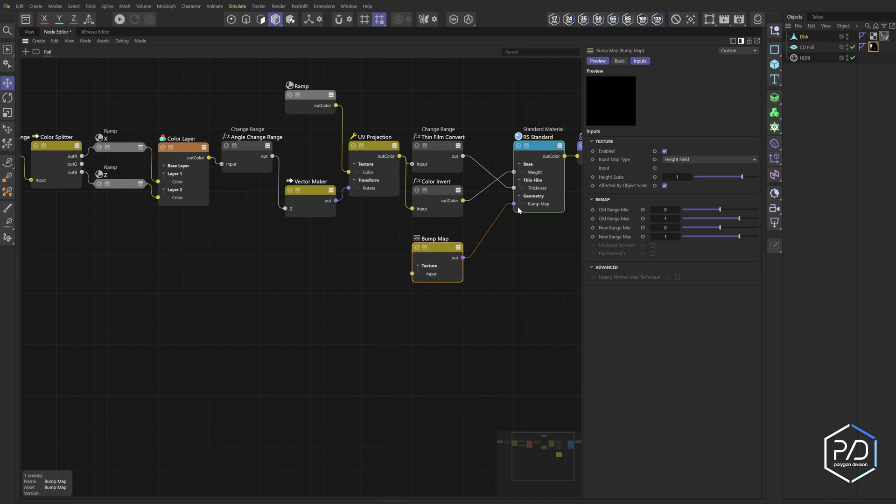
pyautogui.doubleClick(677, 176)
pyautogui.write('5')
pyautogui.press('Return')
pyautogui.moveTo(438, 248); pyautogui.dragTo(438, 298)
# Add a Color Layer node wired into the Bump Map's Input and collapse its Base Layer group
pyautogui.moveTo(438, 299); pyautogui.dragTo(441, 295, button='middle')
pyautogui.moveTo(305, 353); pyautogui.dragTo(397, 336, button='middle')
pyautogui.doubleClick(416, 308)
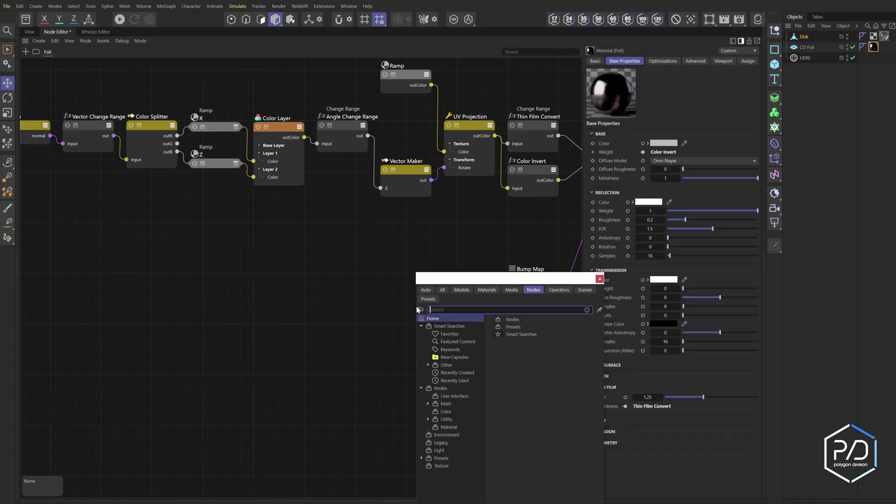
pyautogui.write('lay')
pyautogui.press('Return')
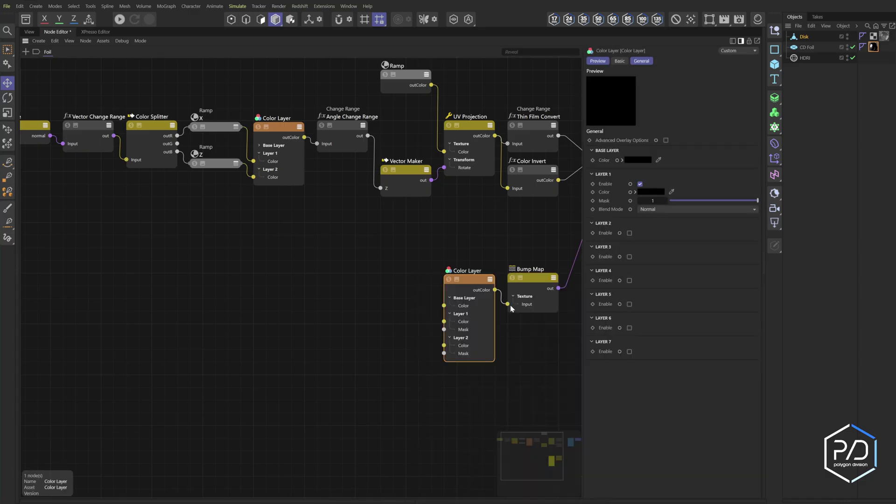
pyautogui.click(449, 298)
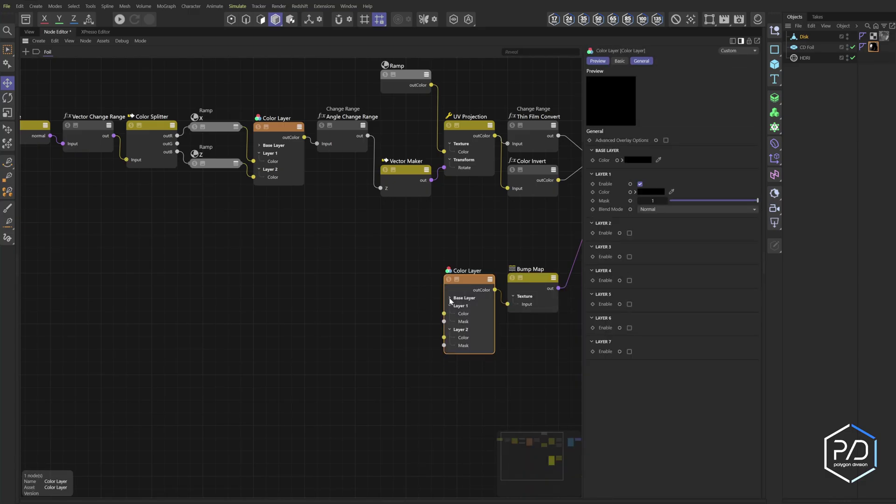
pyautogui.click(601, 151)
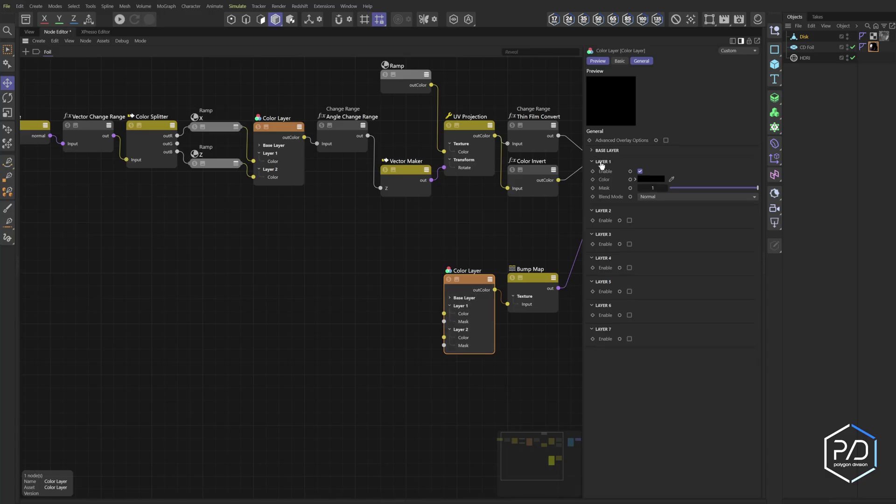
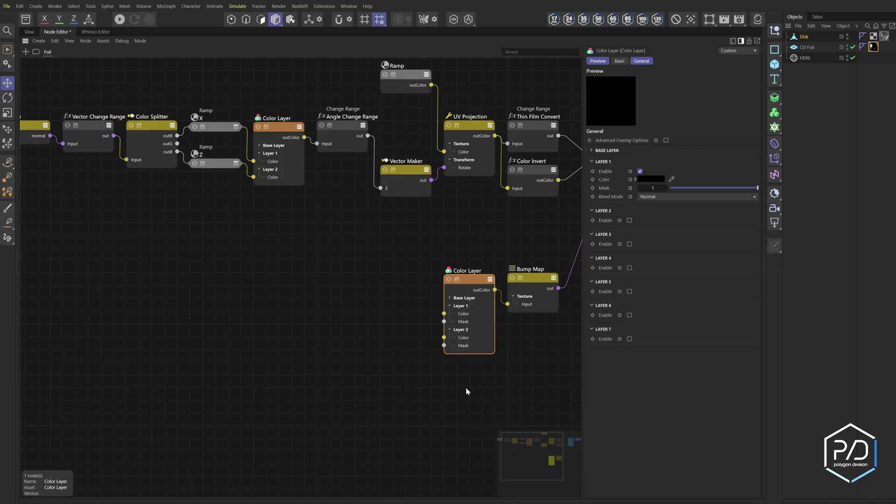
# Add a Ramp node left of the new Color Layer and rename it Red
pyautogui.moveTo(466, 388); pyautogui.dragTo(478, 388, button='middle')
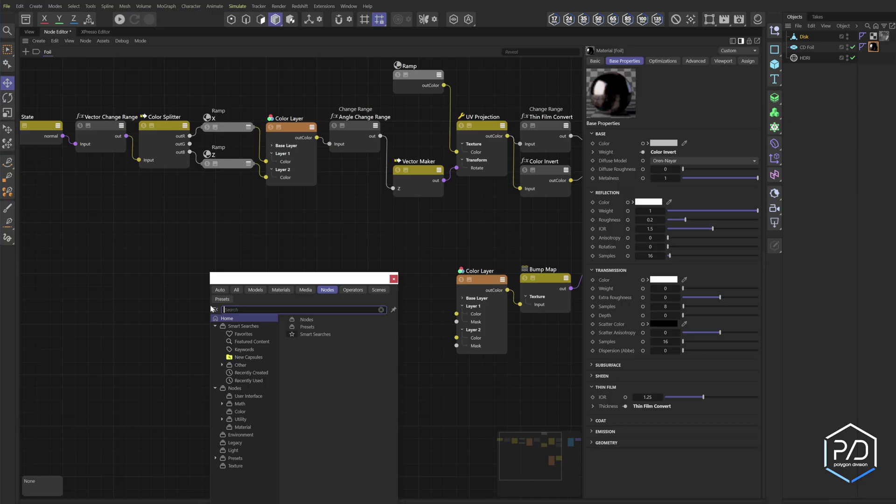
pyautogui.write('ramp')
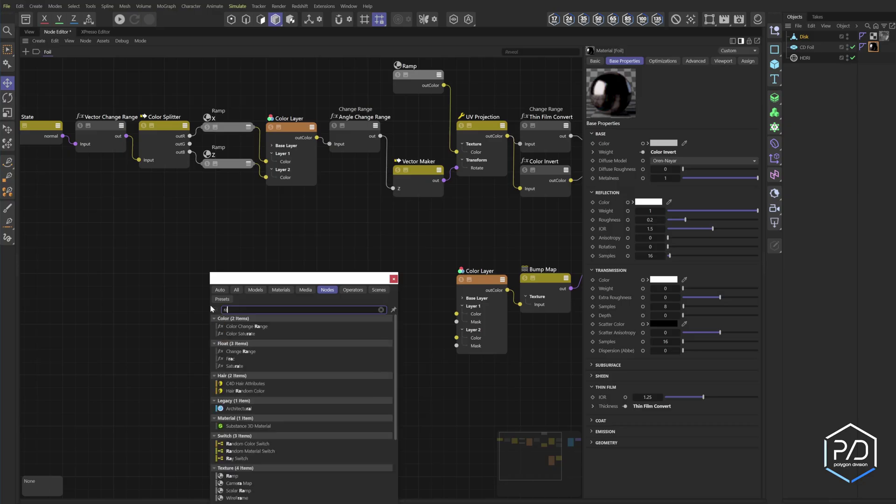
pyautogui.press('Return')
pyautogui.click(198, 309)
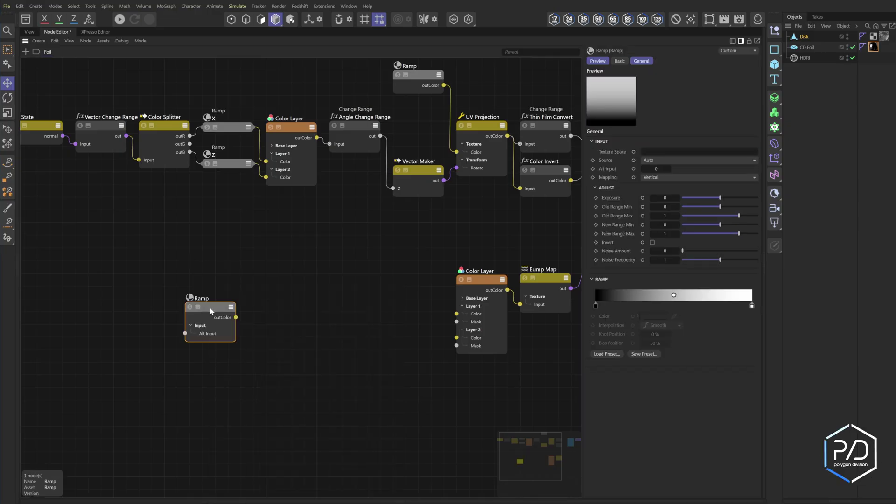
pyautogui.moveTo(198, 309); pyautogui.dragTo(177, 280)
# Set the Red ramp's first knot to Linear interpolation and the ramp's Mapping to Circular
pyautogui.click(595, 305)
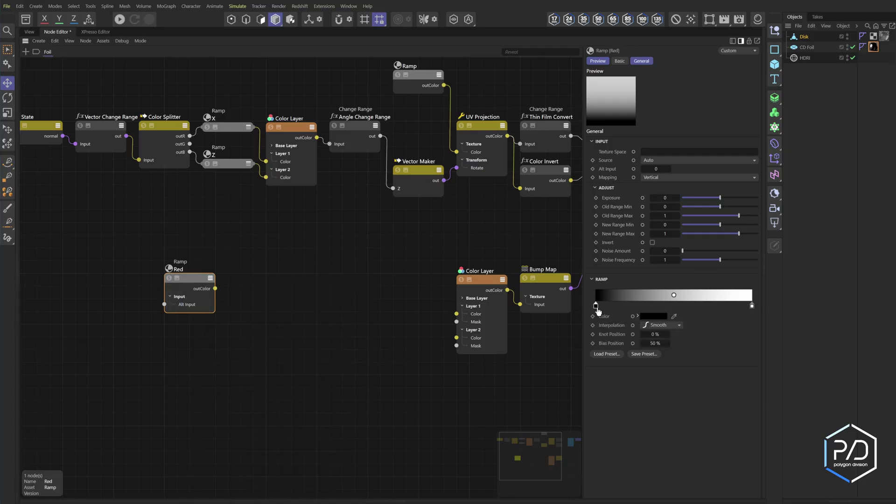
pyautogui.click(668, 326)
pyautogui.click(663, 364)
pyautogui.click(657, 178)
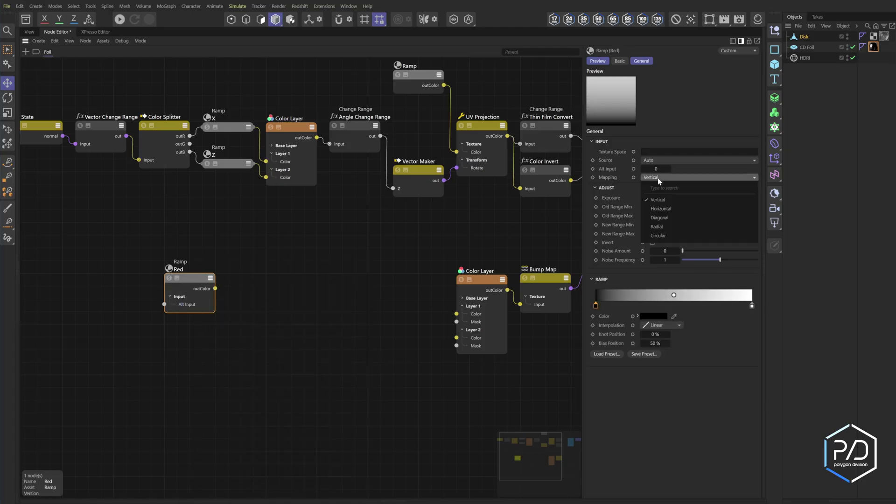
pyautogui.click(658, 234)
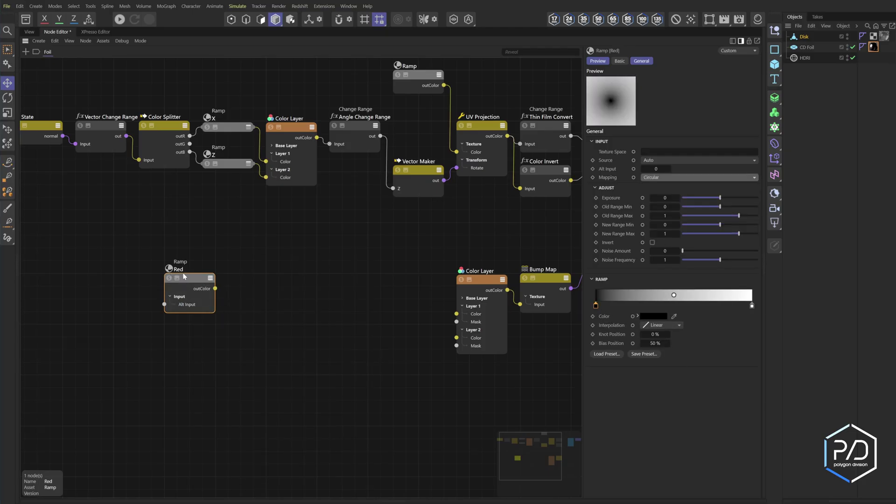
# Duplicate the Red ramp directly below the original and rename the copy Green
pyautogui.keyDown('ctrl'); pyautogui.moveTo(190, 282); pyautogui.dragTo(193, 329); pyautogui.keyUp('ctrl')
pyautogui.doubleClick(193, 329)
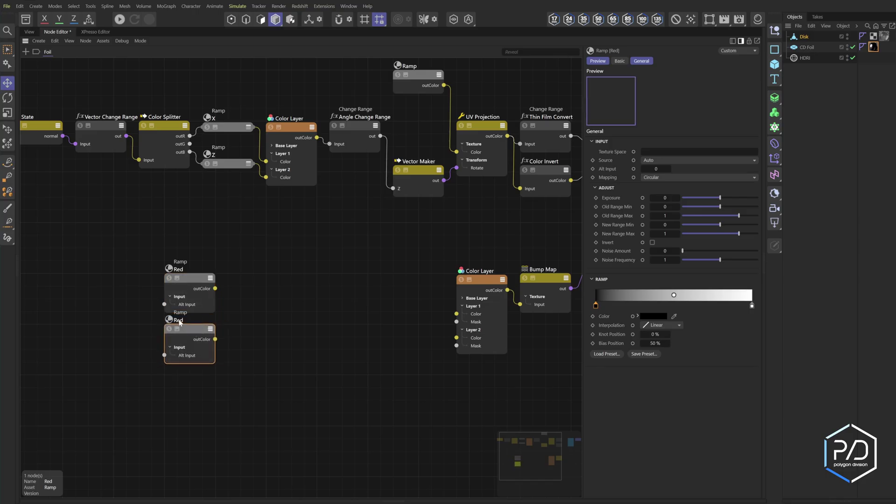
pyautogui.write('Green')
pyautogui.press('Return')
# Change the Red ramp's end knot color to pure red
pyautogui.click(188, 280)
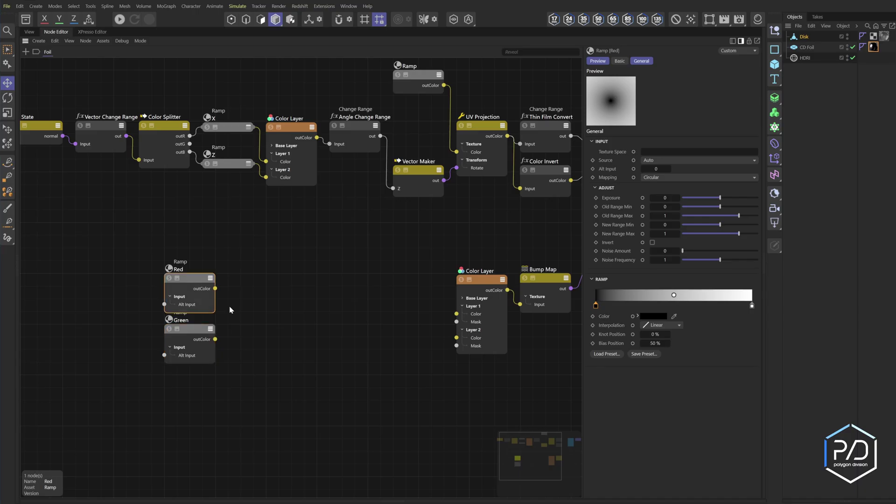
pyautogui.click(751, 307)
pyautogui.click(654, 316)
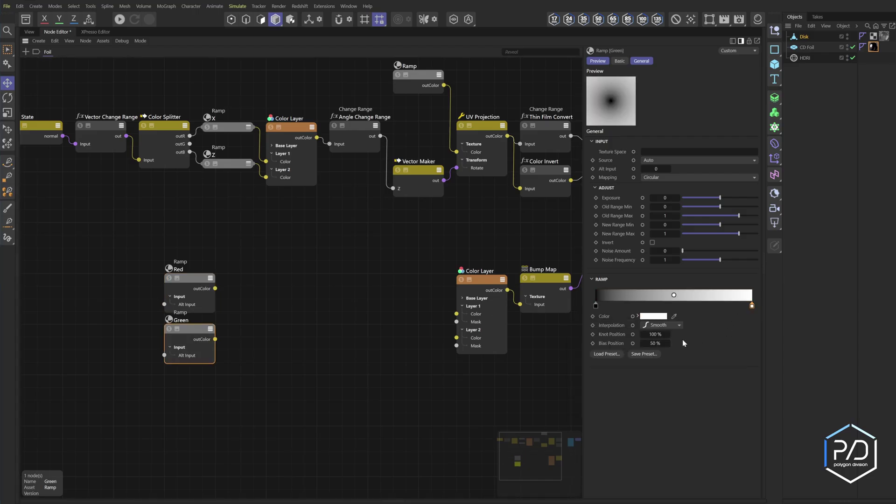
# Set the Green ramp's end knot color to pure green, RGB 0, 255, 0
pyautogui.click(654, 316)
pyautogui.write('0')
pyautogui.press('Tab')
pyautogui.press('Tab')
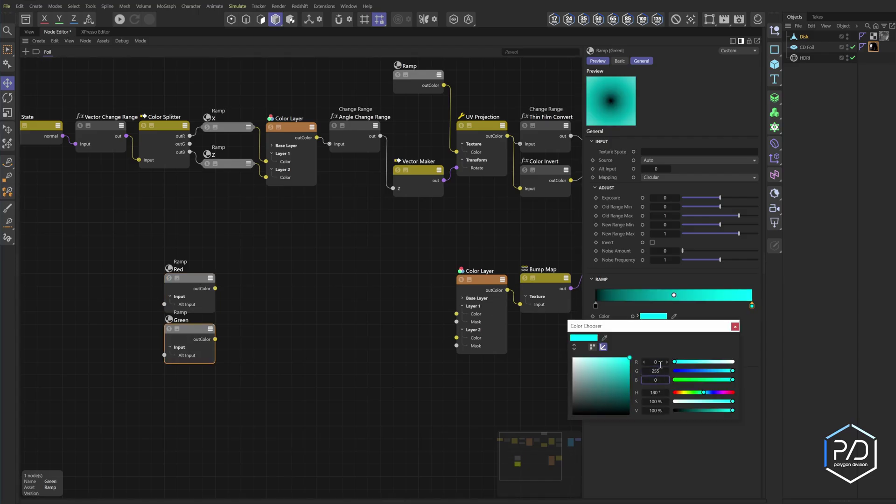
pyautogui.write('0')
pyautogui.press('Tab')
pyautogui.click(735, 326)
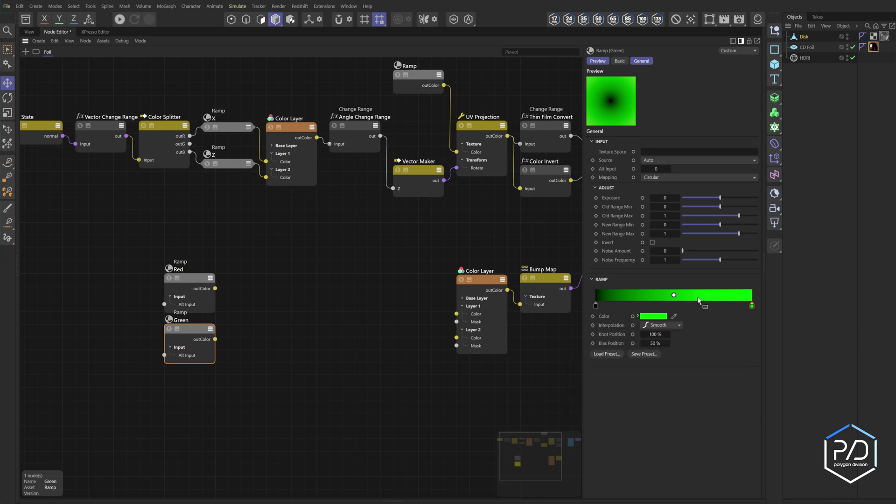
# Reverse the Green ramp's gradient to run from green to black, and compare its preview with the Red ramp's
pyautogui.rightClick(698, 297)
pyautogui.click(710, 315)
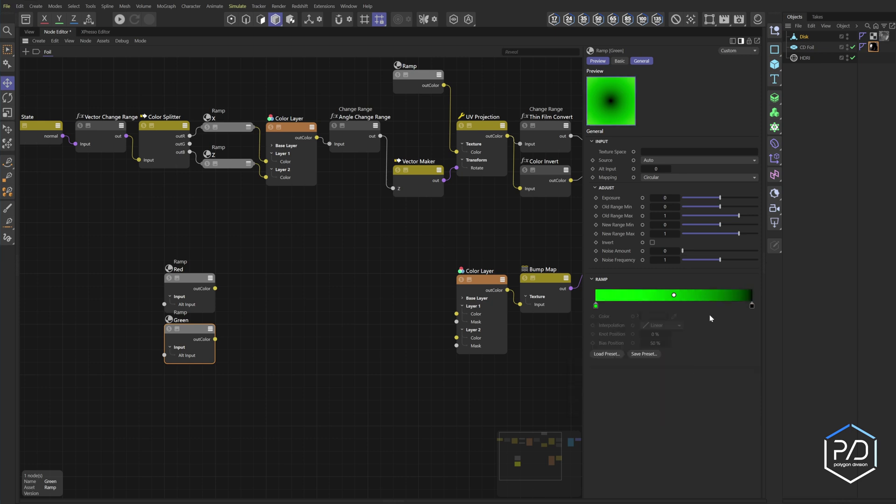
pyautogui.moveTo(597, 308)
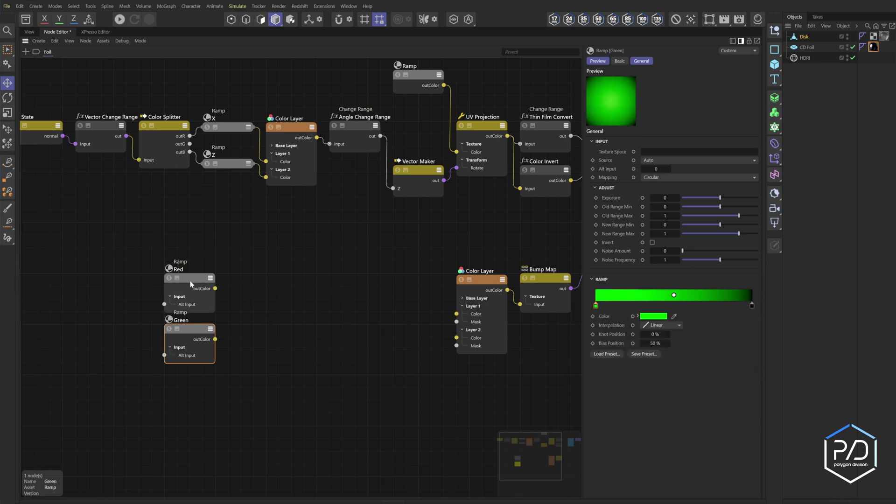
pyautogui.click(198, 299)
pyautogui.click(200, 327)
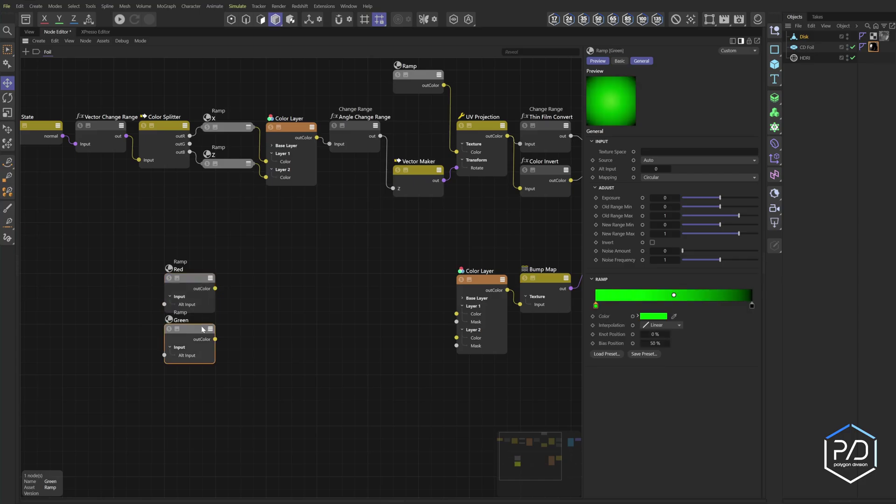
pyautogui.click(198, 279)
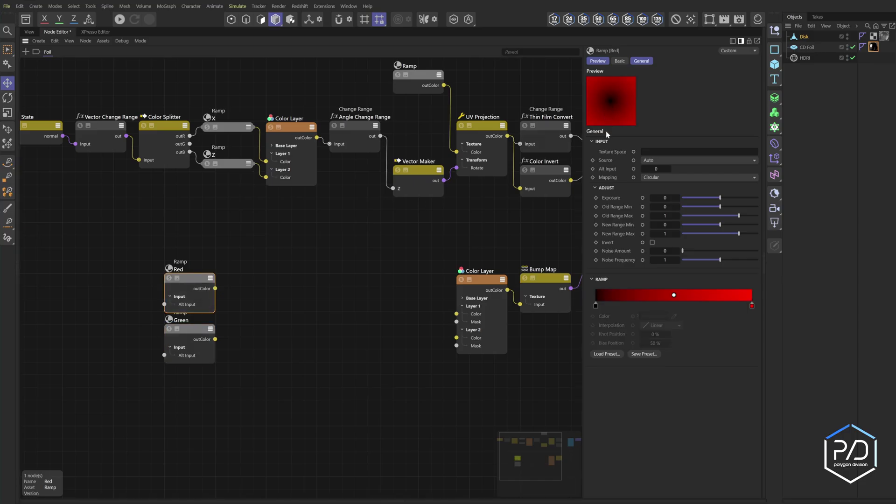
pyautogui.click(199, 329)
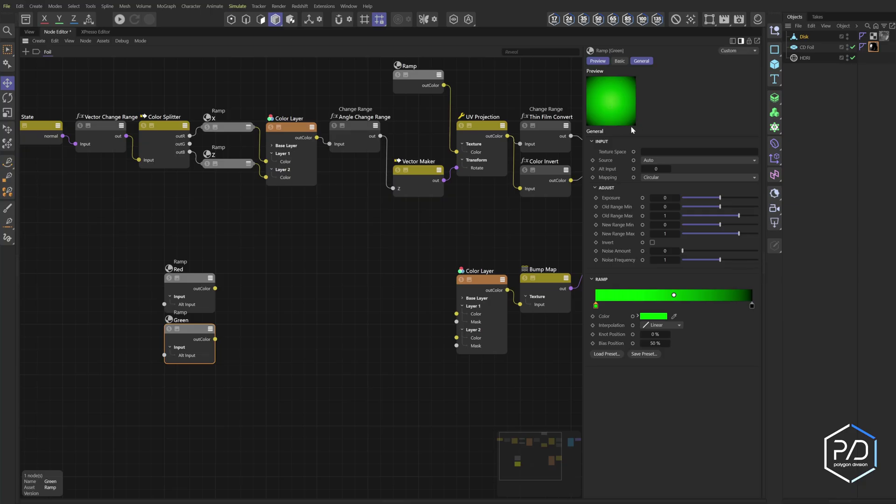
# Add a Vector Add node with Red wired into Input 1 and Green into Input 2, placed beside the collapsed ramps
pyautogui.doubleClick(251, 313)
pyautogui.write('add')
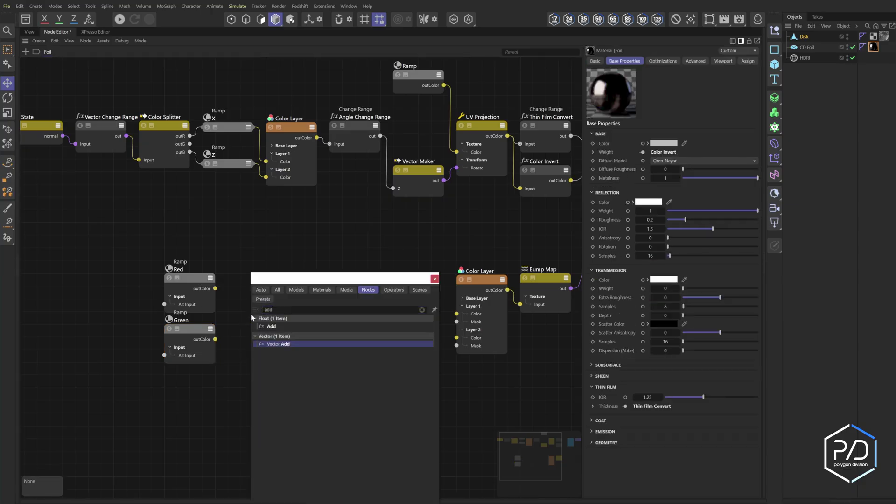
pyautogui.press('Return')
pyautogui.moveTo(215, 288); pyautogui.dragTo(216, 340)
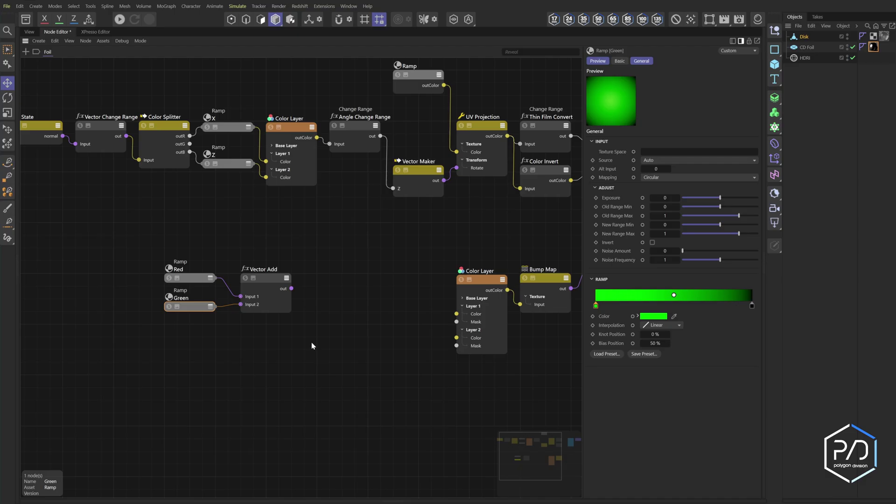
pyautogui.moveTo(266, 299); pyautogui.dragTo(253, 298)
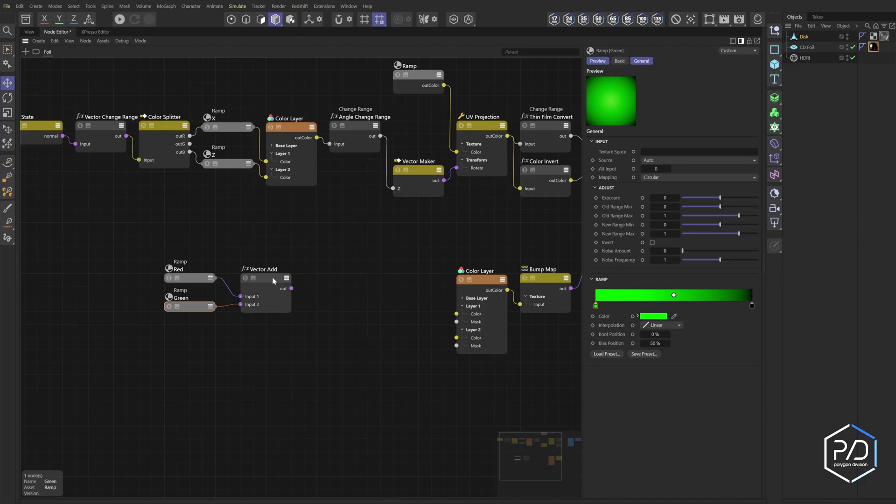
# Add a Vector Mul node after Vector Add and wire Vector Add's output into its Input 1
pyautogui.doubleClick(318, 302)
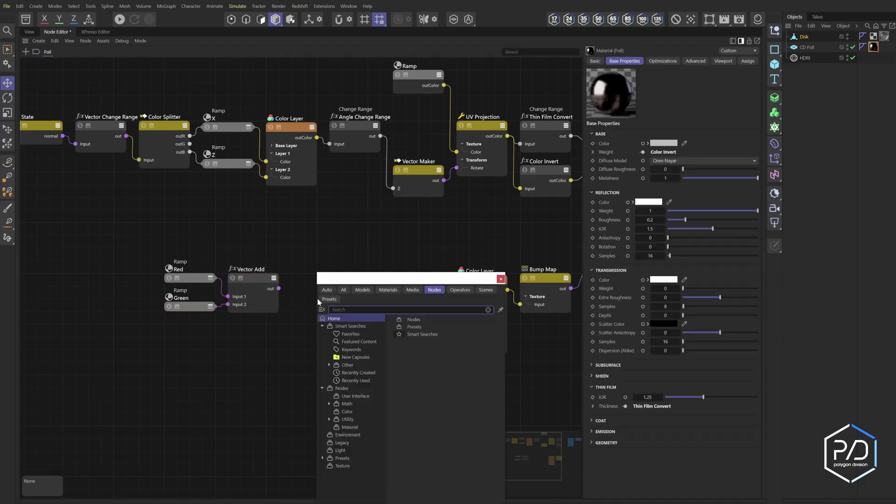
pyautogui.write('mul')
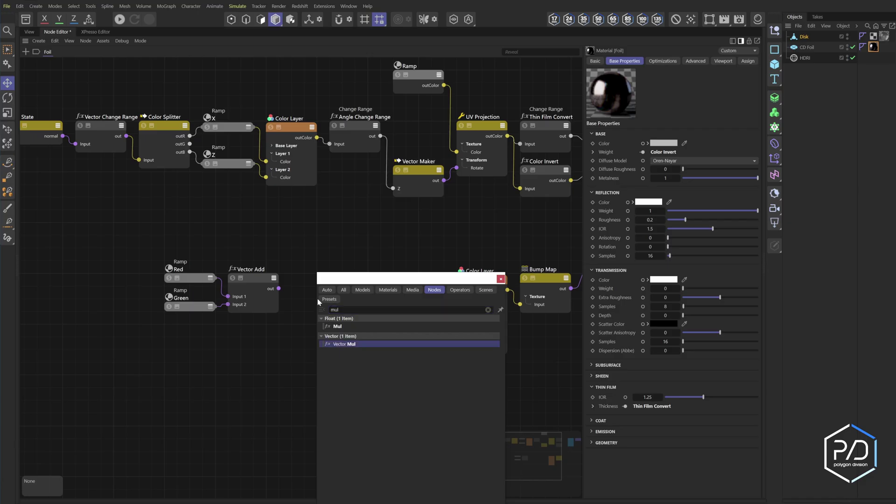
pyautogui.press('Return')
pyautogui.moveTo(279, 289); pyautogui.dragTo(293, 297)
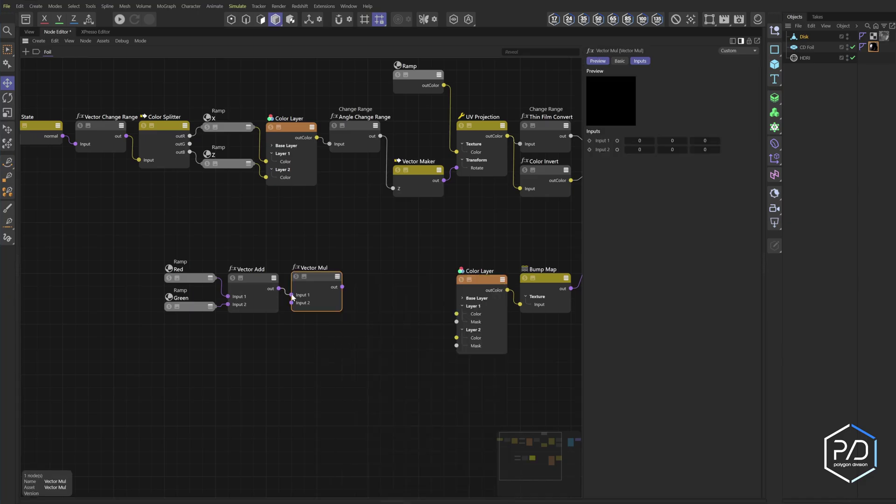
# Set the first two components of Vector Mul's Input 2 to 1000 each
pyautogui.click(638, 150)
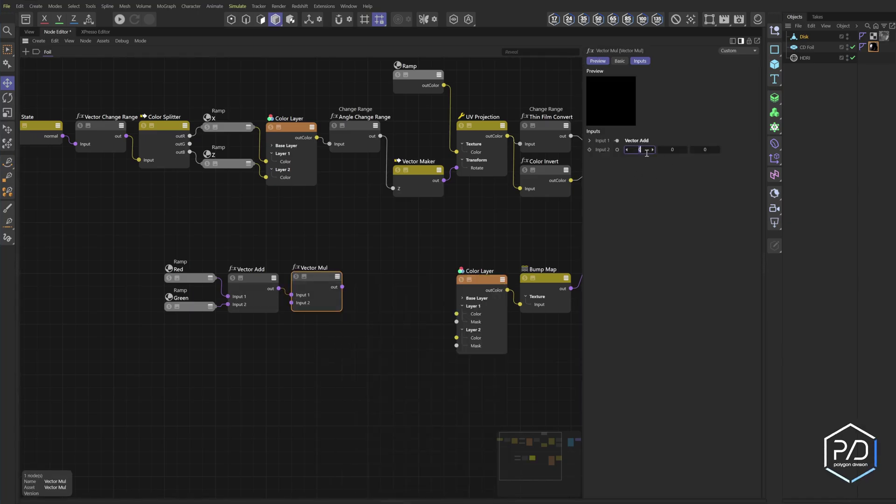
pyautogui.write('1000')
pyautogui.press('Tab')
pyautogui.write('1')
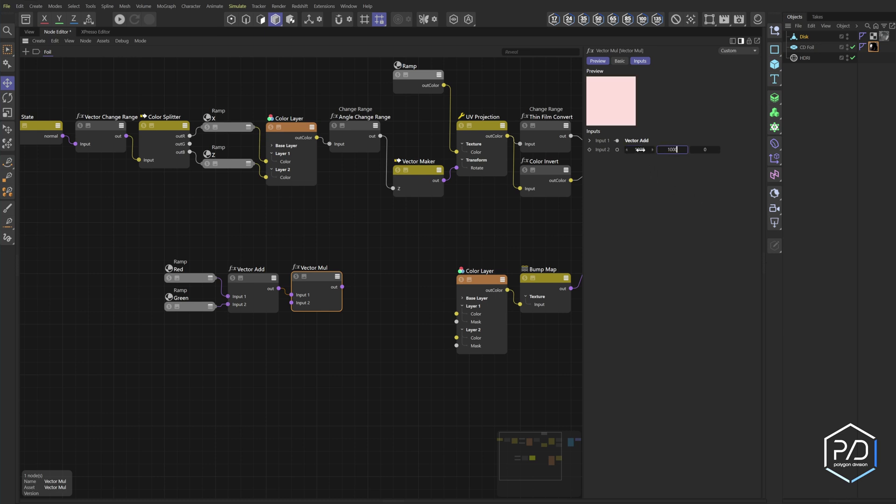
pyautogui.press('Return')
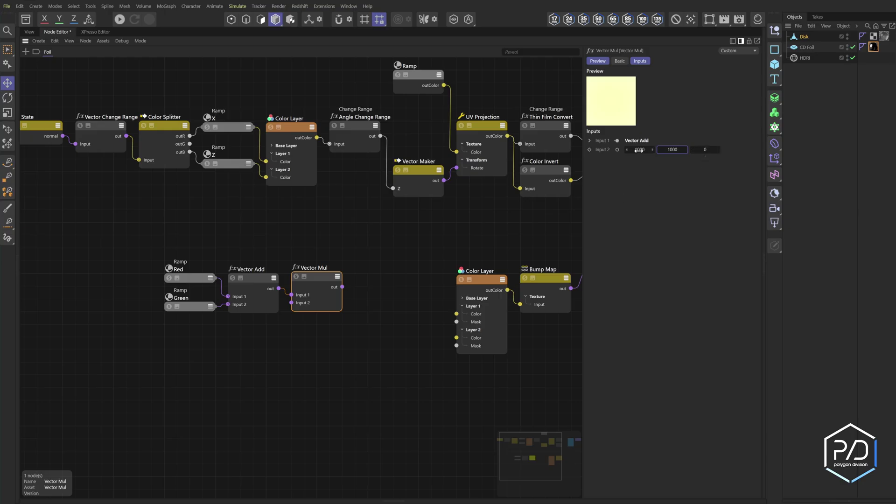
# Shift the two ramps, Vector Add and Vector Mul left to make room, and add a Maxon Noise node after Vector Mul
pyautogui.moveTo(416, 247); pyautogui.dragTo(197, 330)
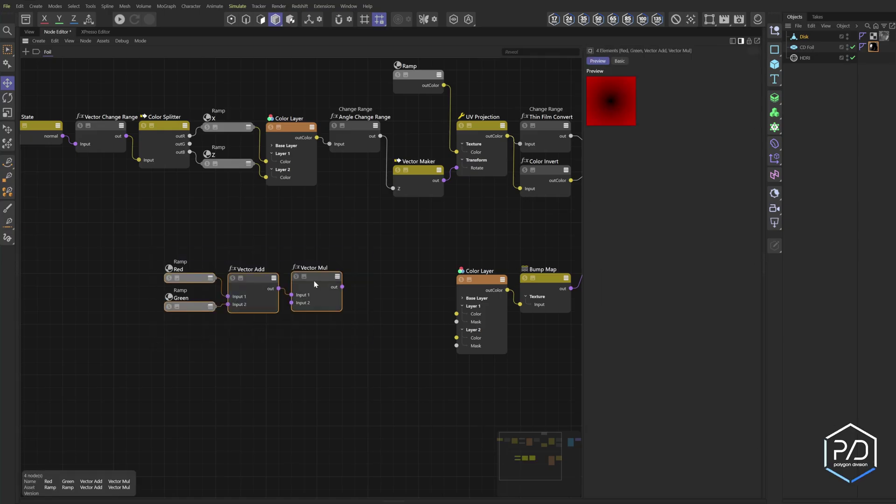
pyautogui.moveTo(313, 281); pyautogui.dragTo(254, 283)
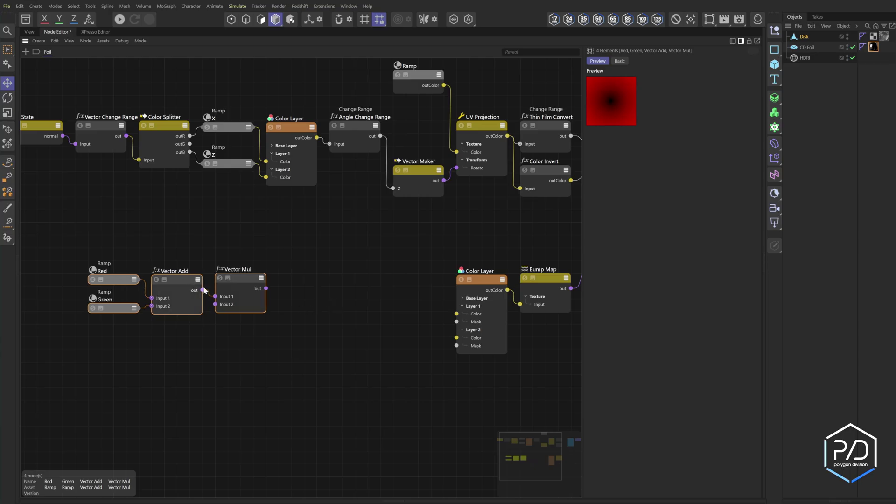
pyautogui.click(308, 296)
pyautogui.write('c')
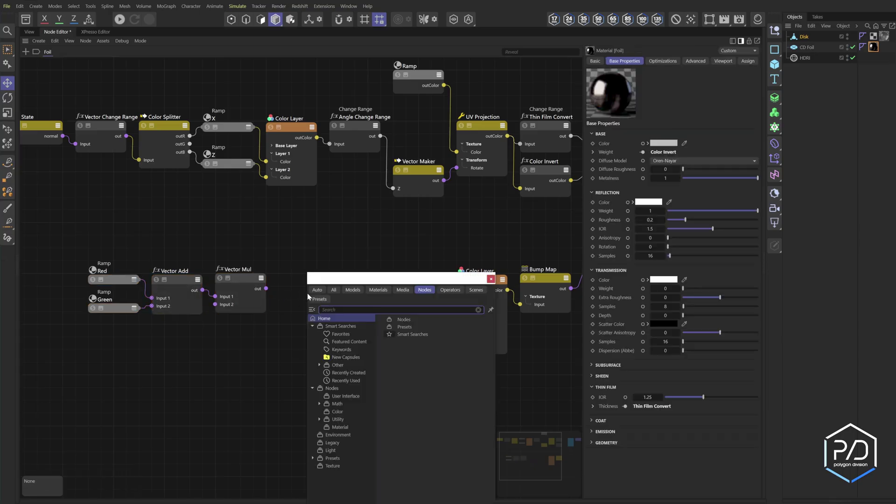
pyautogui.write('max')
pyautogui.press('Return')
pyautogui.click(295, 294)
pyautogui.moveTo(298, 295); pyautogui.dragTo(308, 279)
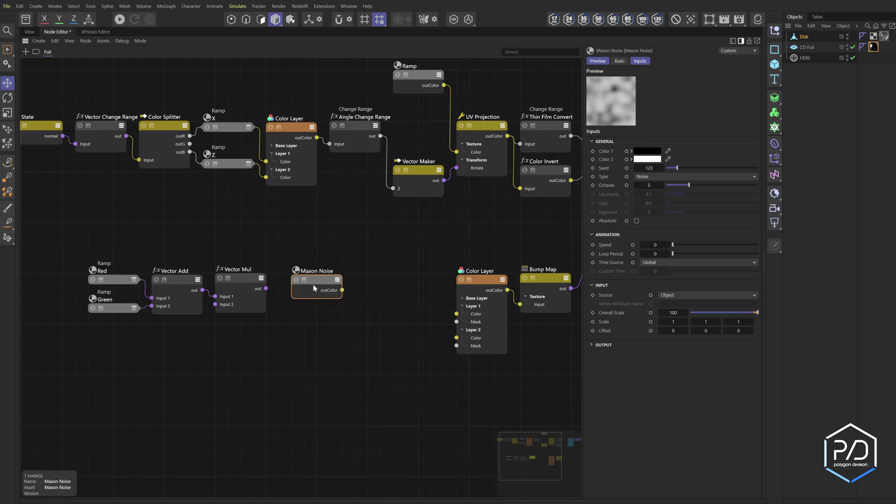
# Set the Maxon Noise's Overall Scale to 1
pyautogui.doubleClick(688, 313)
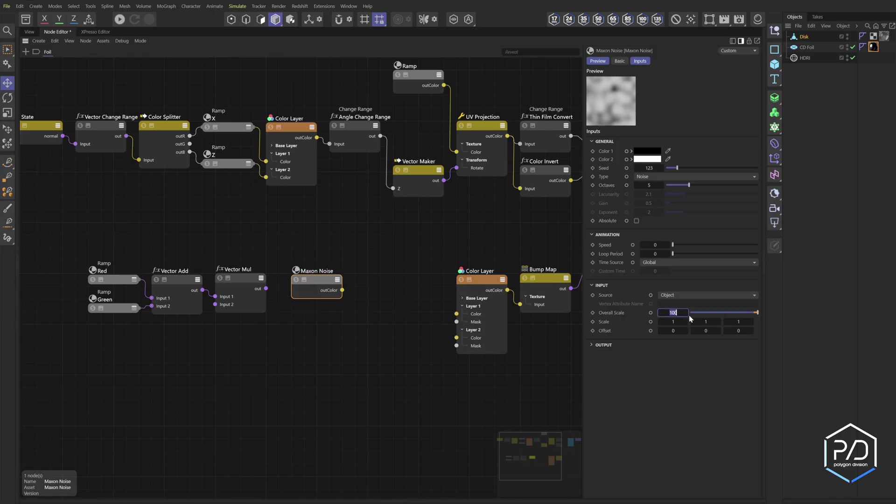
pyautogui.write('1')
pyautogui.press('Return')
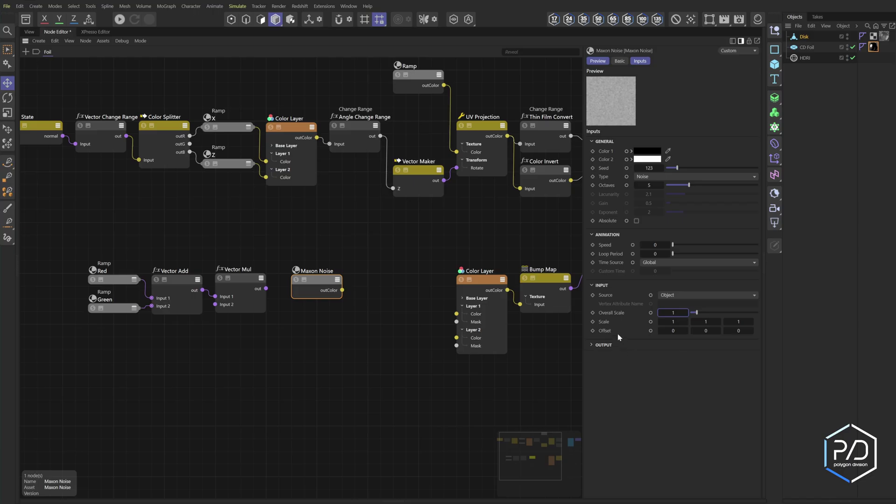
# Expose the Maxon Noise's Offset port and wire Vector Mul's output into it
pyautogui.moveTo(256, 240); pyautogui.dragTo(111, 351)
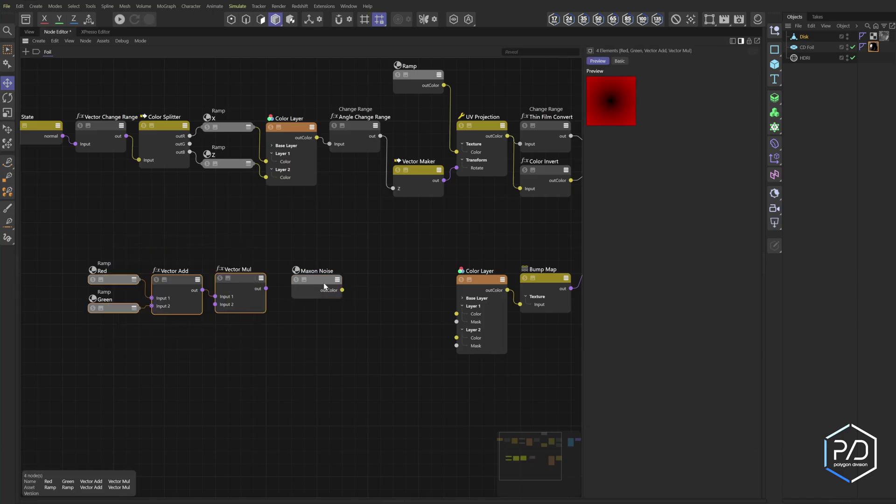
pyautogui.moveTo(271, 257); pyautogui.dragTo(124, 323)
pyautogui.click(326, 276)
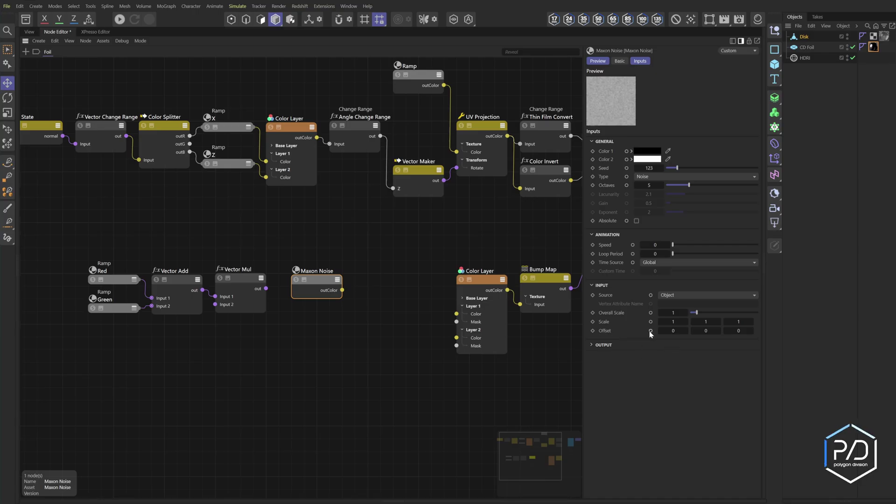
pyautogui.click(651, 331)
pyautogui.moveTo(266, 288); pyautogui.dragTo(292, 306)
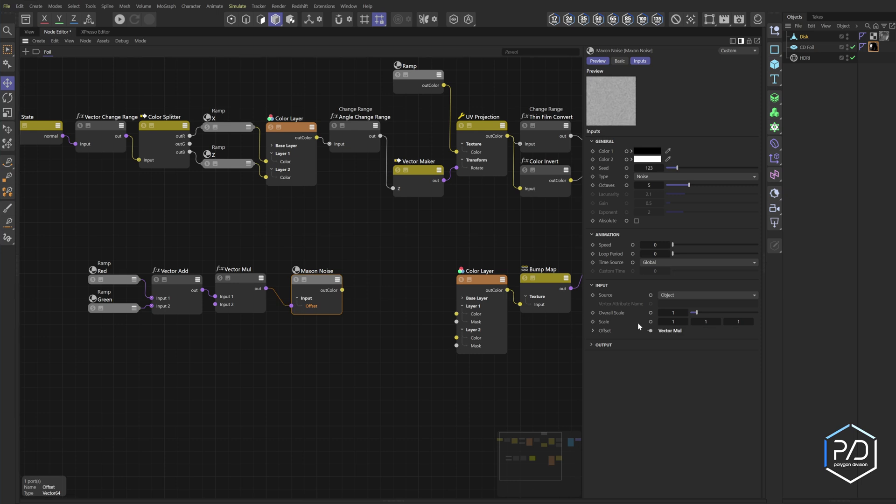
# Set the Maxon Noise's Scale to 500, 0, 0
pyautogui.doubleClick(675, 322)
pyautogui.write('500')
pyautogui.press('Tab')
pyautogui.write('0')
pyautogui.press('Tab')
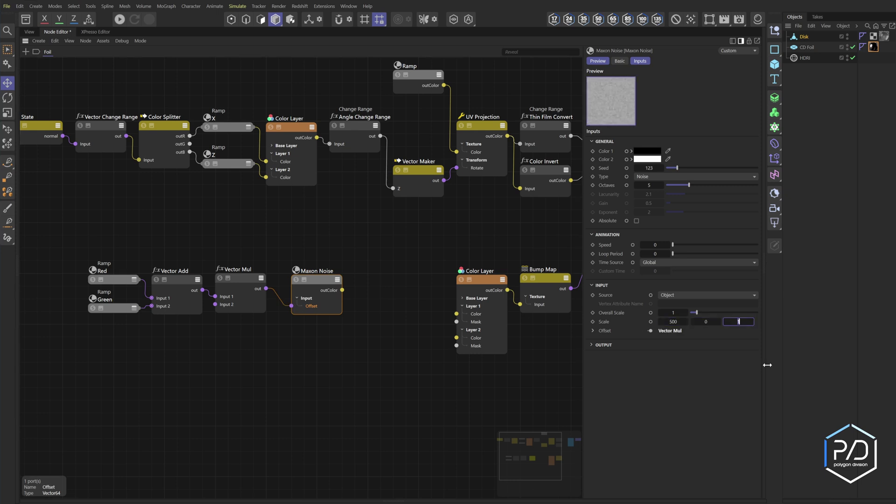
pyautogui.write('0')
pyautogui.press('Return')
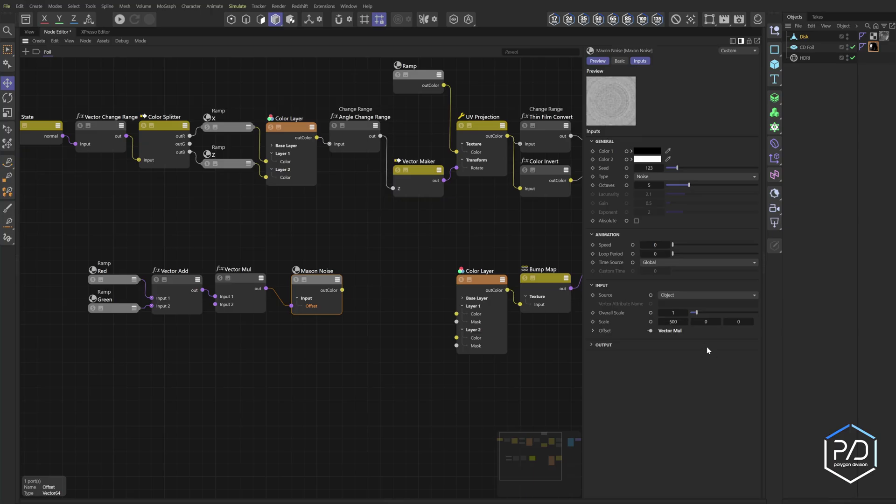
# Wire Maxon Noise's outColor into the bump Color Layer's Layer 1 Color and preview the noise on the disc in the live render
pyautogui.click(421, 361)
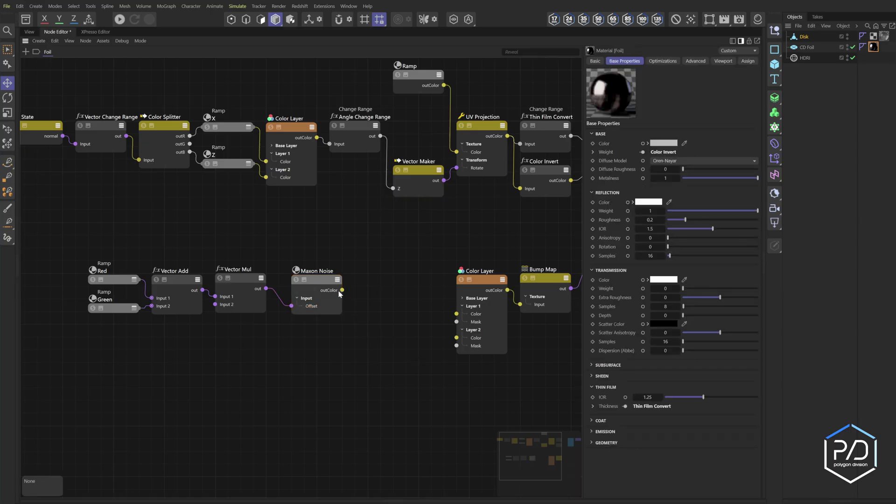
pyautogui.moveTo(342, 290); pyautogui.dragTo(456, 314)
pyautogui.moveTo(332, 274); pyautogui.dragTo(320, 272)
pyautogui.click(129, 101)
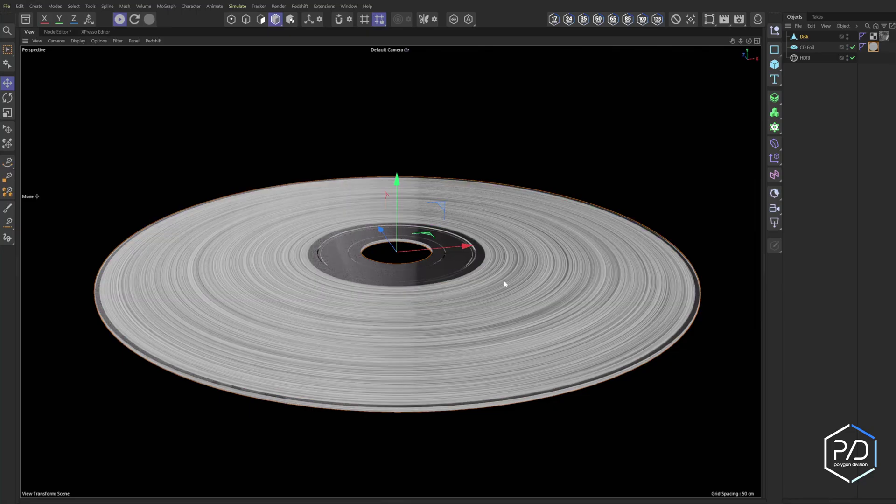
# Add a new Ramp node below the Maxon Noise node in the bump network
pyautogui.keyDown('alt'); pyautogui.moveTo(623, 195); pyautogui.dragTo(633, 223); pyautogui.keyUp('alt')
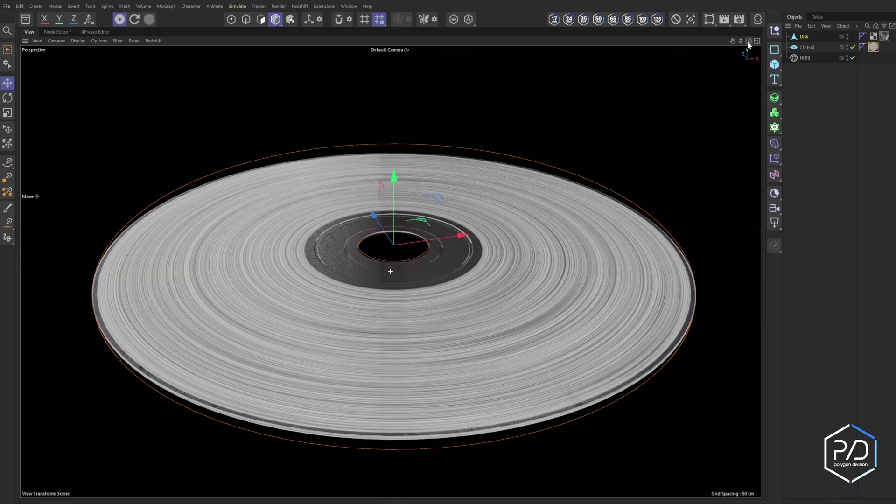
pyautogui.click(56, 40)
pyautogui.click(57, 38)
pyautogui.click(57, 33)
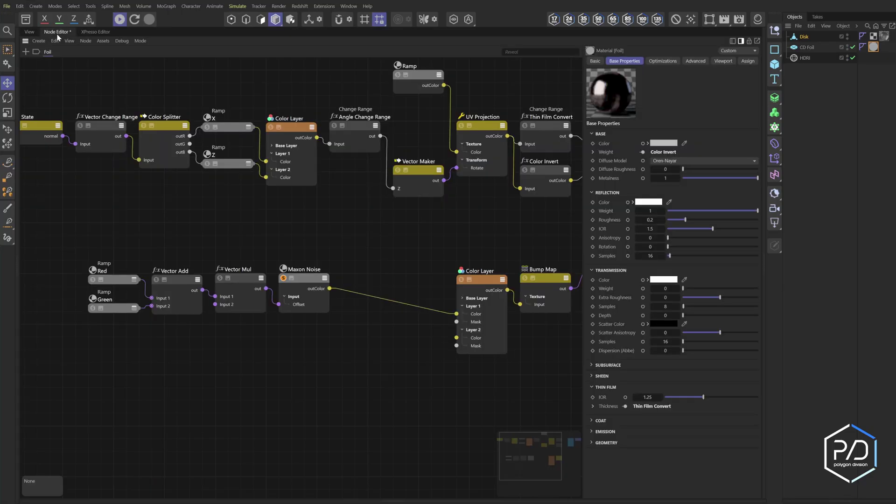
pyautogui.click(313, 277)
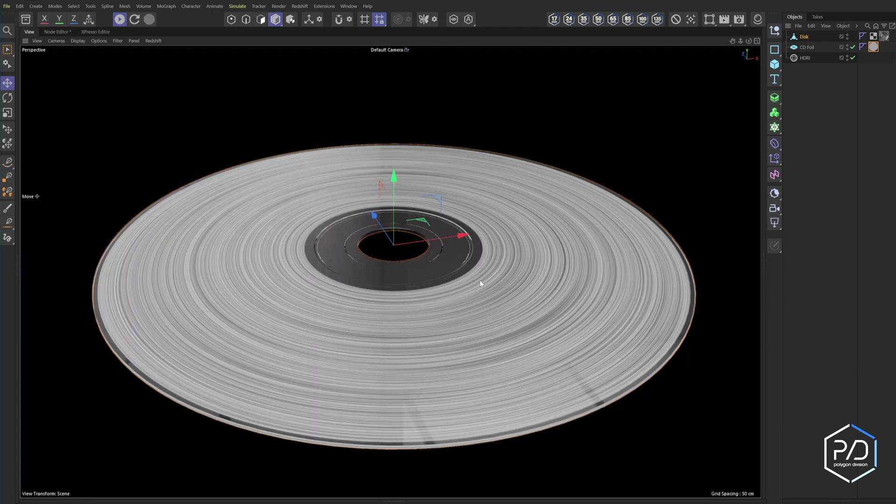
pyautogui.click(58, 31)
pyautogui.click(476, 321)
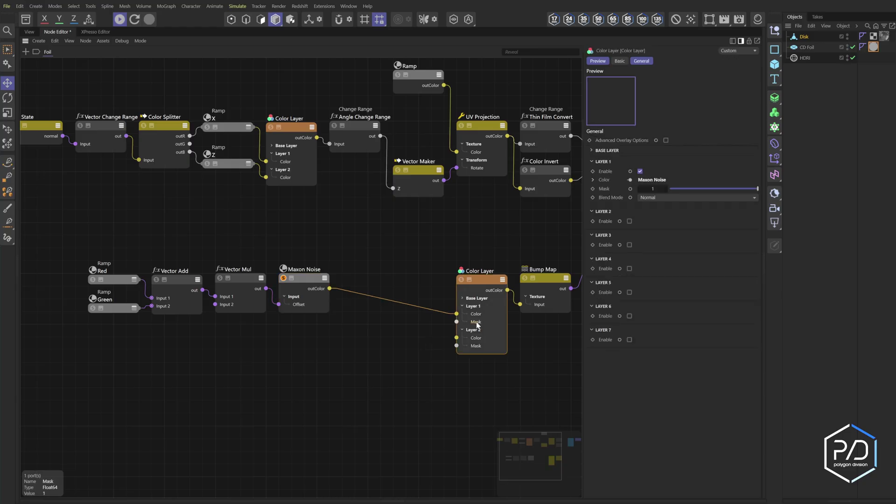
pyautogui.doubleClick(348, 342)
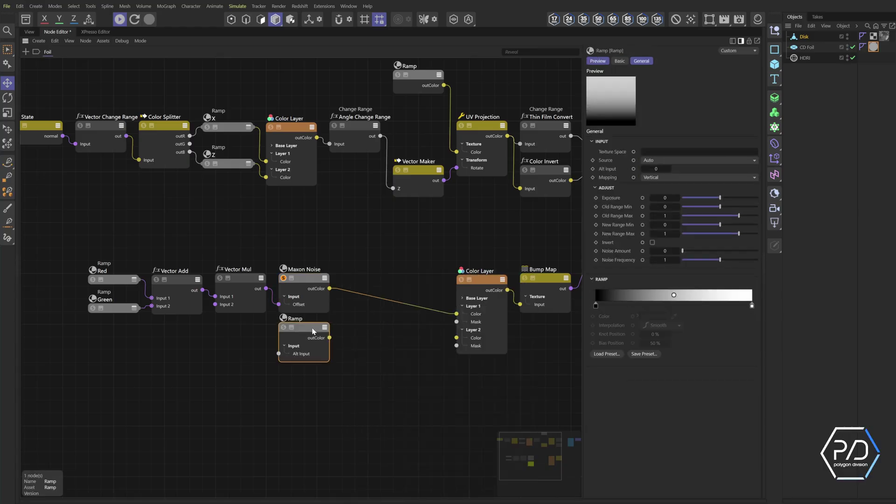
# Rename the new Ramp node as Mask and set its node color to green
pyautogui.click(599, 61)
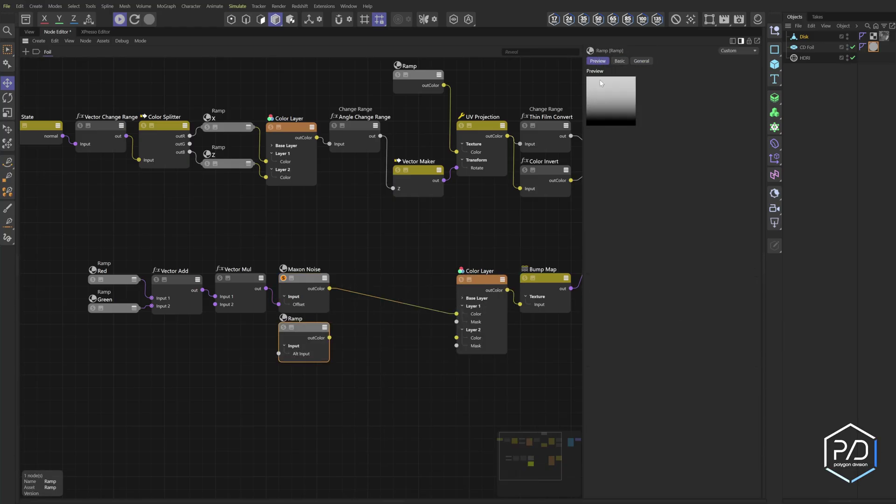
pyautogui.click(620, 61)
pyautogui.click(646, 97)
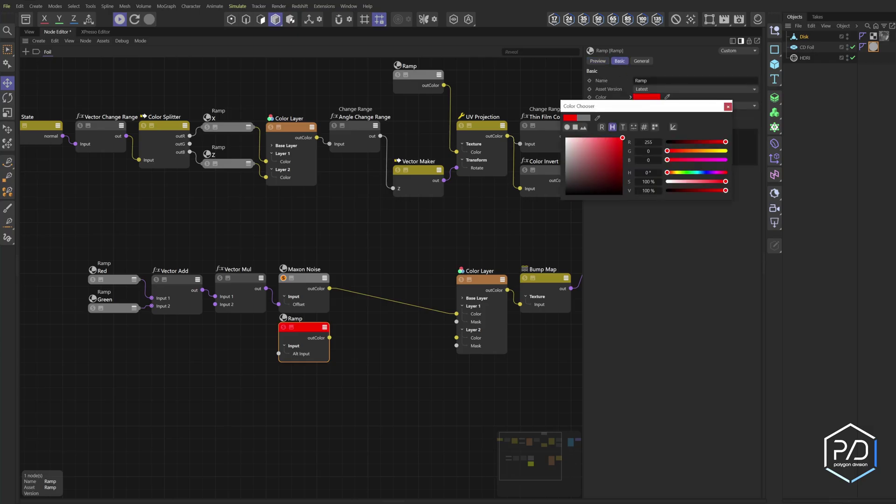
pyautogui.click(684, 173)
pyautogui.click(696, 190)
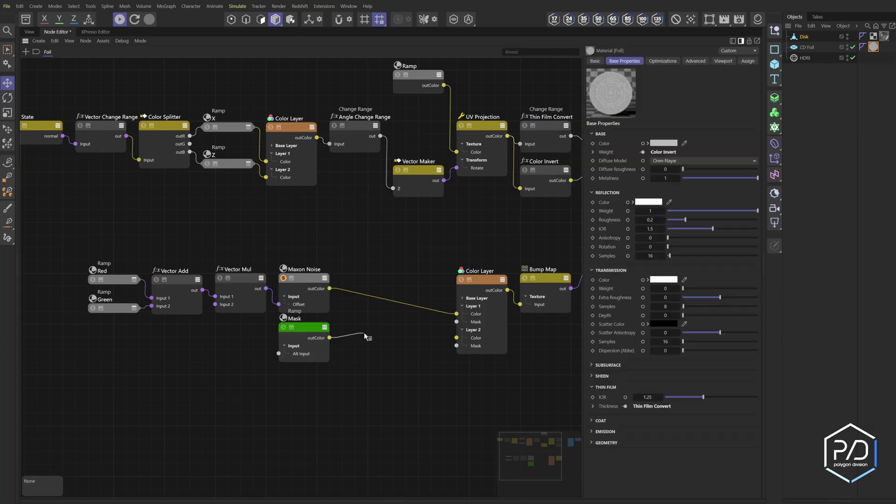
# Wire the Mask ramp's outColor into the bump Color Layer's Layer 1 Mask and set both ramp knots to Step interpolation
pyautogui.moveTo(366, 336); pyautogui.dragTo(456, 322)
pyautogui.click(304, 331)
pyautogui.click(642, 61)
pyautogui.click(596, 246)
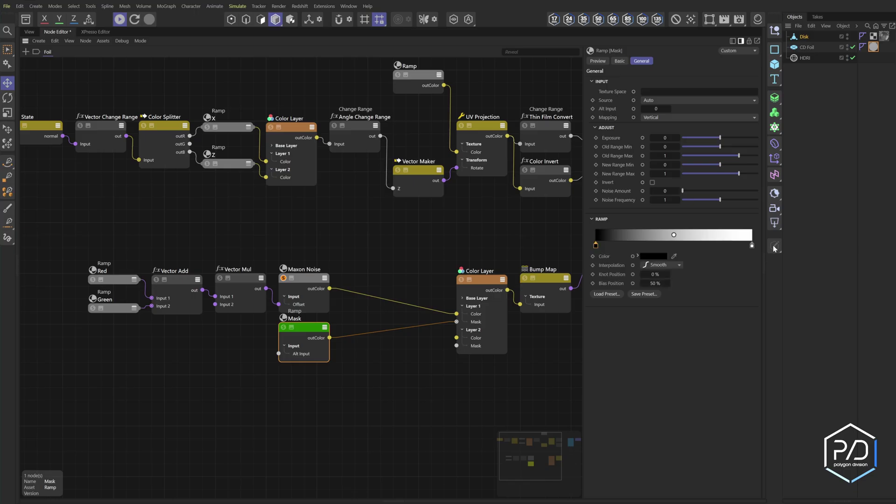
pyautogui.keyDown('shift'); pyautogui.click(751, 247); pyautogui.keyUp('shift')
pyautogui.click(666, 265)
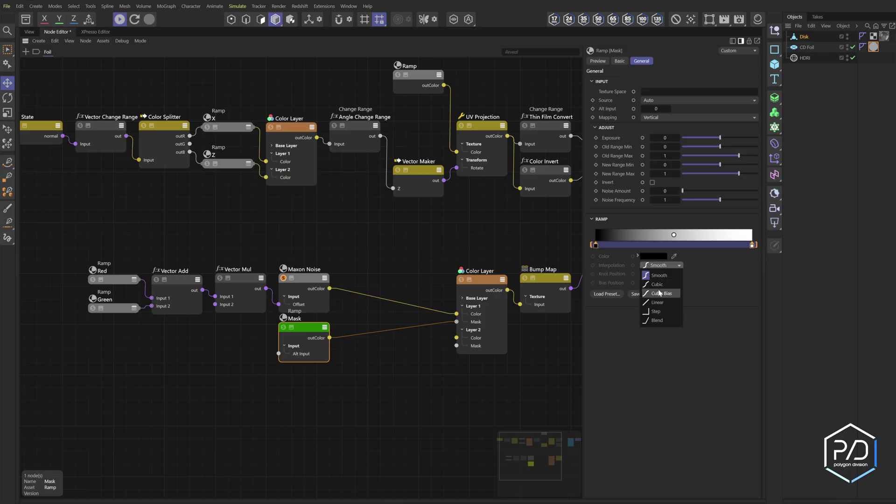
pyautogui.click(659, 315)
# Set the Mask ramp's Mapping to Circular and move its white knot to about 29.6%
pyautogui.click(745, 258)
pyautogui.moveTo(751, 246); pyautogui.dragTo(651, 246)
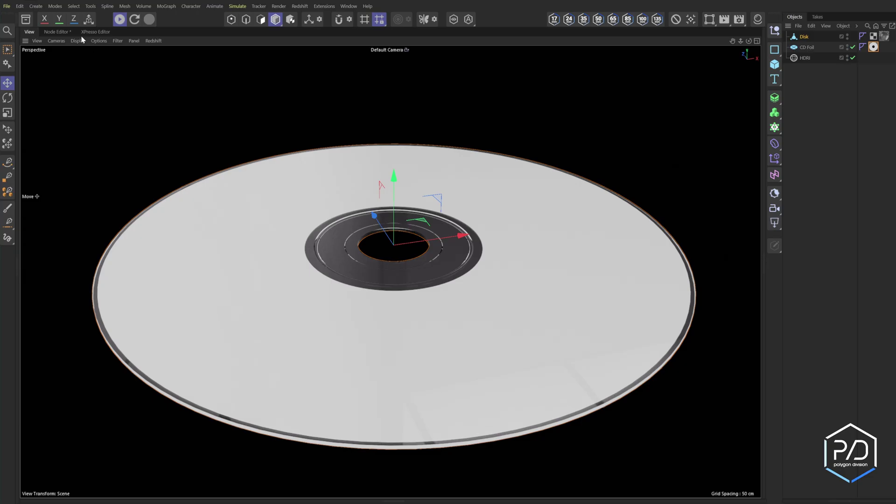
pyautogui.click(65, 33)
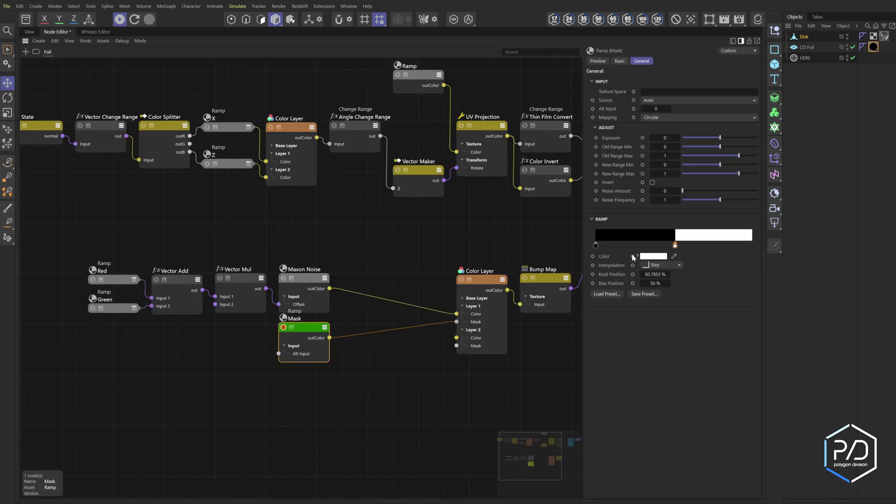
pyautogui.moveTo(677, 246); pyautogui.dragTo(654, 247)
pyautogui.moveTo(655, 248); pyautogui.dragTo(647, 246)
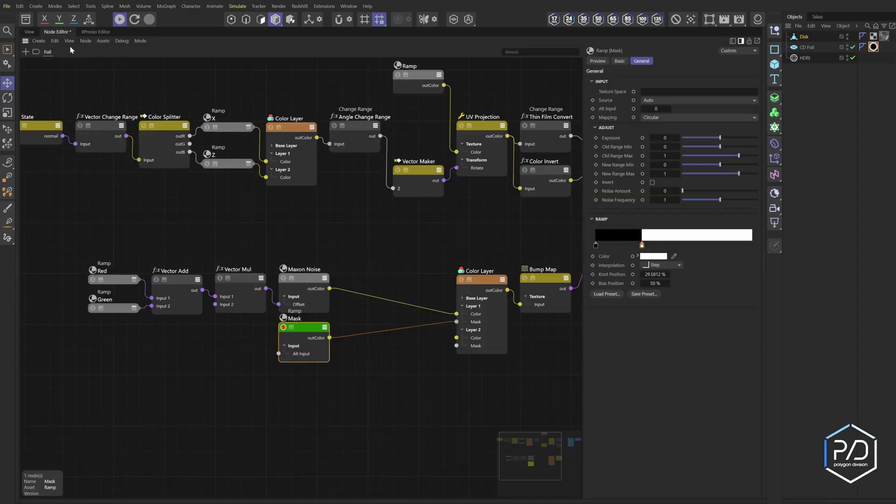
# Add a black knot after the white one on the Mask ramp, set its position to 70%, and preview the ring on the disc
pyautogui.click(595, 246)
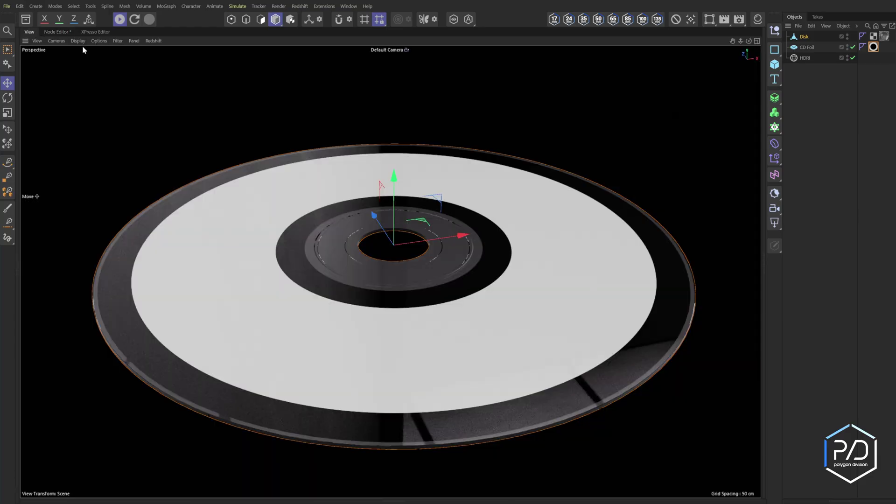
pyautogui.click(698, 246)
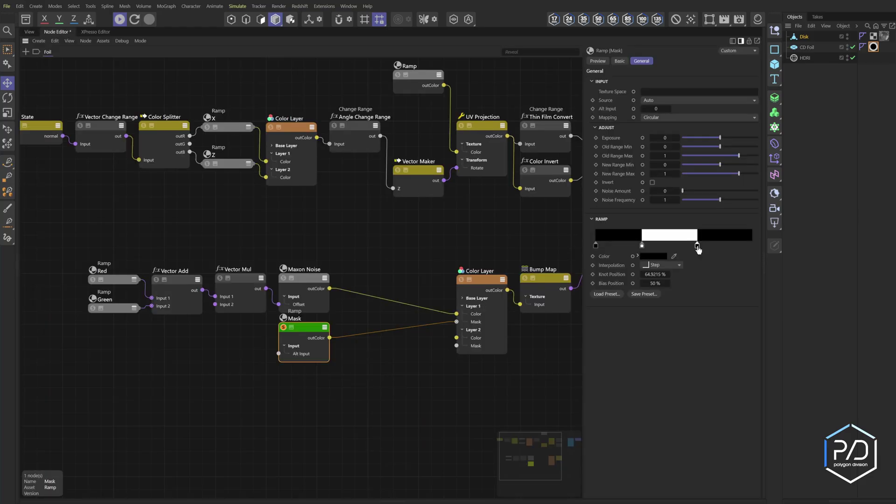
pyautogui.moveTo(698, 246); pyautogui.dragTo(707, 247)
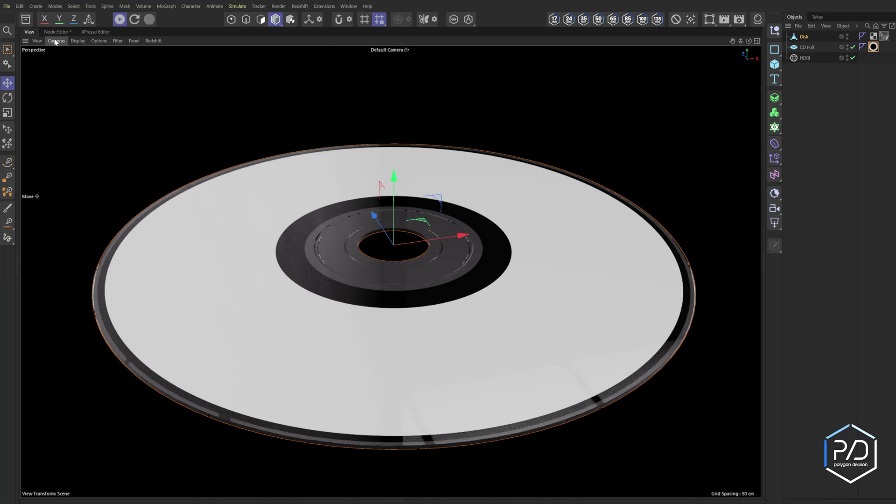
pyautogui.click(57, 41)
pyautogui.click(56, 32)
pyautogui.click(56, 32)
pyautogui.moveTo(704, 246); pyautogui.dragTo(706, 247)
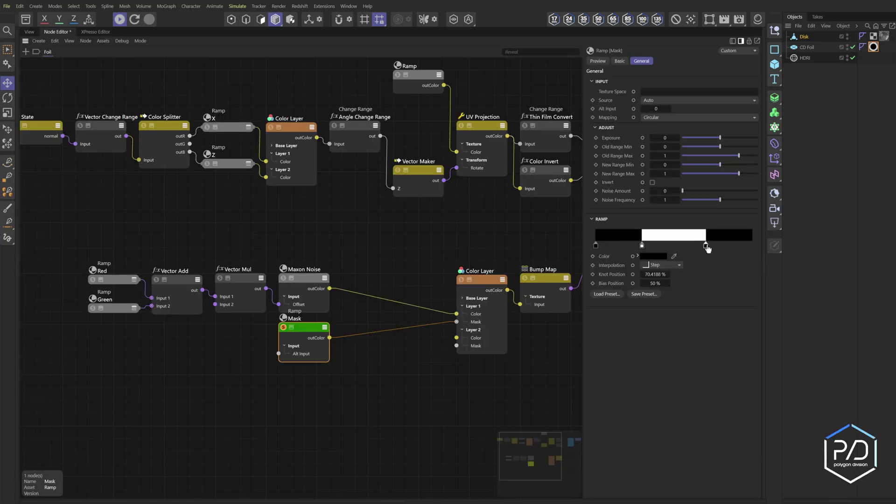
pyautogui.doubleClick(662, 274)
pyautogui.write('70')
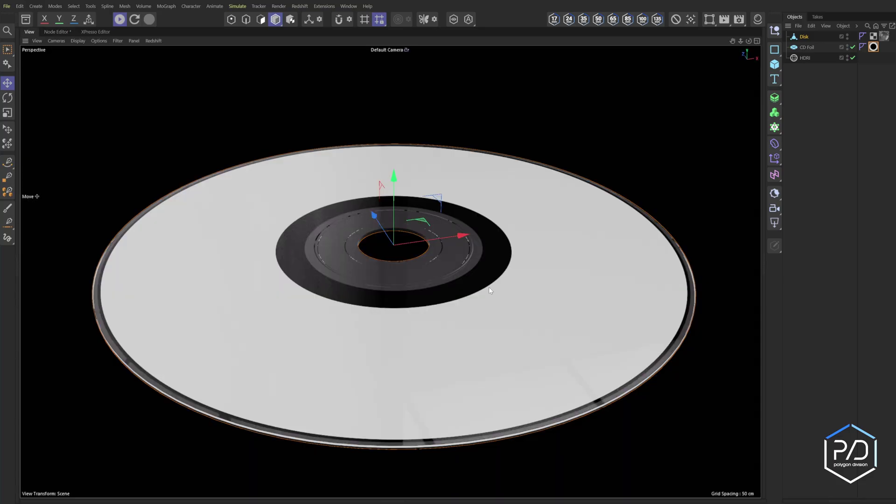
pyautogui.click(53, 32)
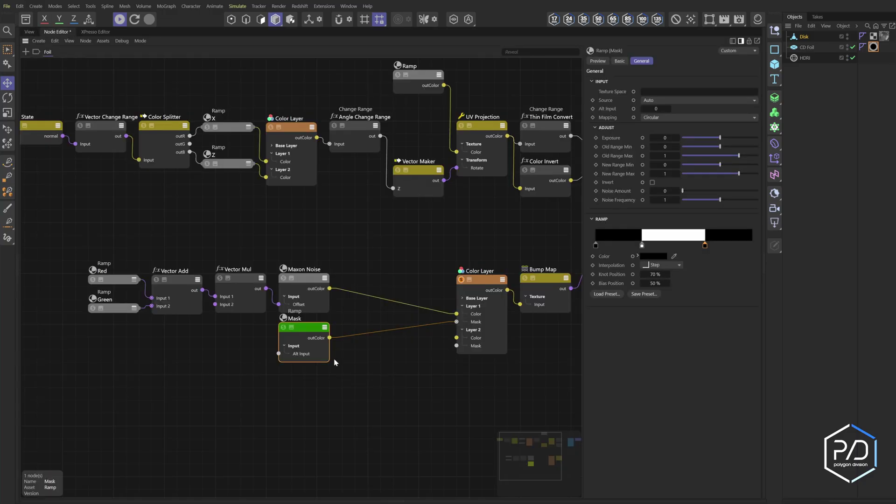
# Duplicate the Mask ramp directly below the original and set the copy's white knot position to 27%
pyautogui.doubleClick(316, 328)
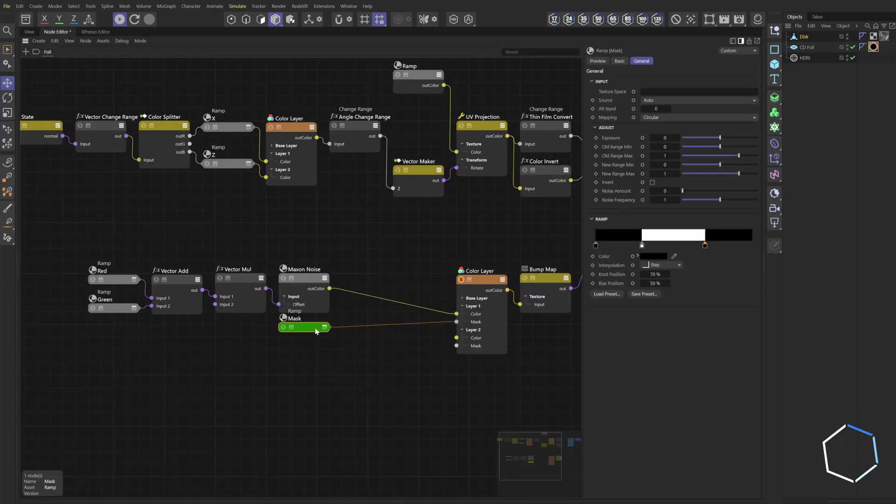
pyautogui.keyDown('ctrl'); pyautogui.moveTo(315, 327); pyautogui.dragTo(316, 346); pyautogui.keyUp('ctrl')
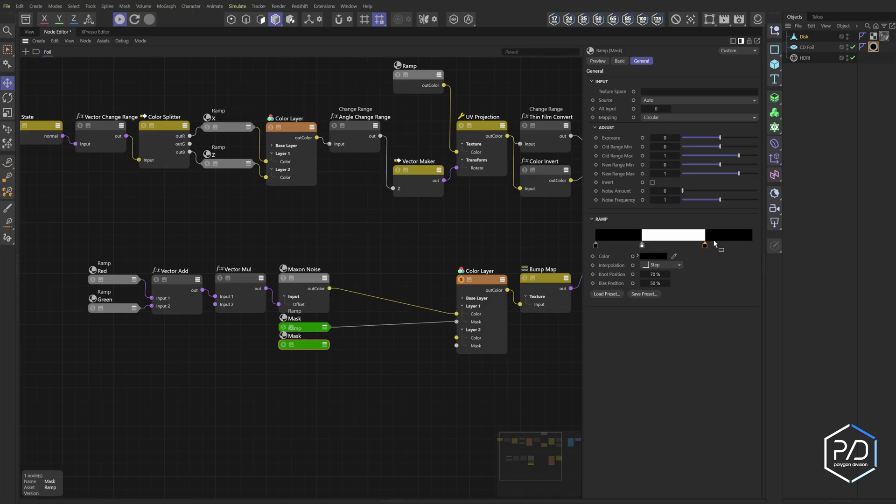
pyautogui.moveTo(704, 245); pyautogui.dragTo(639, 247)
pyautogui.click(642, 246)
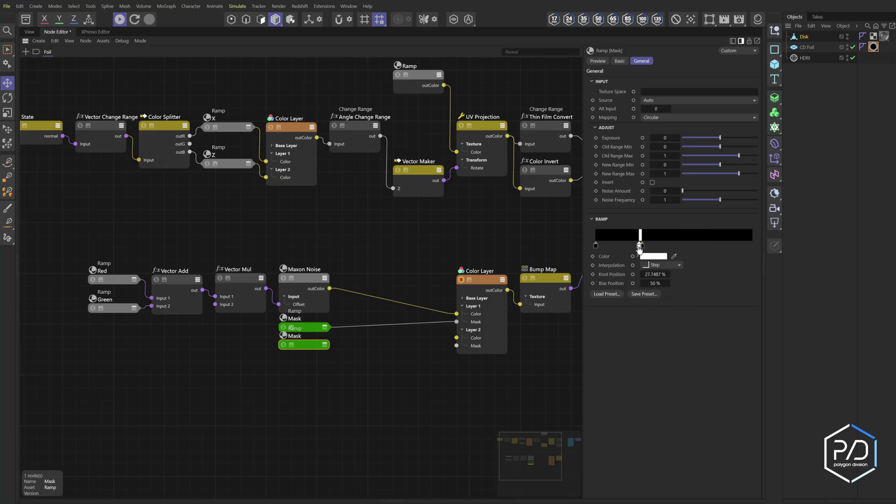
pyautogui.click(651, 274)
pyautogui.write('27')
pyautogui.press('Return')
# Set the closing black knot of the duplicated Mask ramp to 27.5% to leave a thin white ring
pyautogui.click(642, 245)
pyautogui.click(653, 273)
pyautogui.write('28')
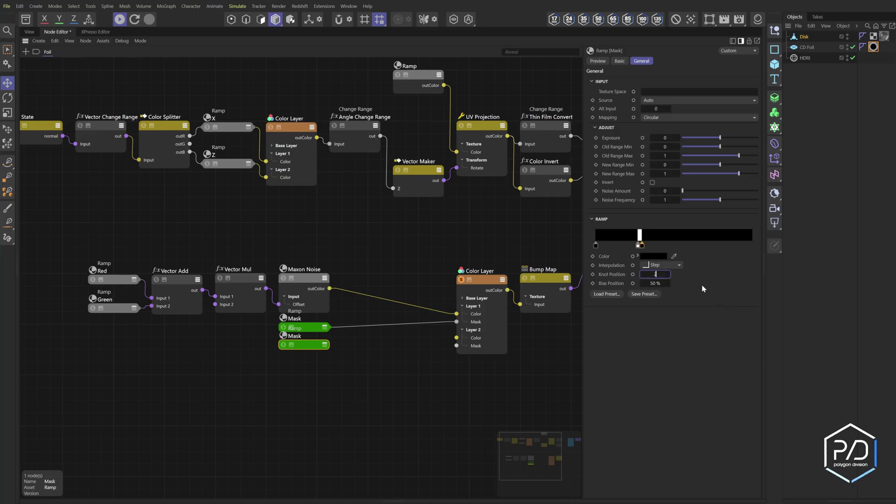
pyautogui.press('Return')
pyautogui.write('27.5')
pyautogui.press('Return')
pyautogui.click(374, 345)
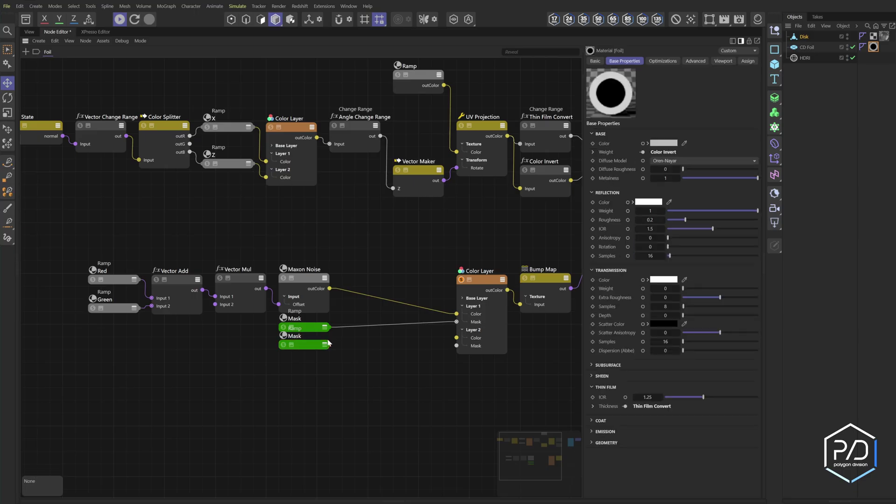
# Wire the duplicated Mask ramp into the bump Color Layer's Layer 2 Mask and set the Layer 2 Color to white
pyautogui.click(325, 344)
pyautogui.moveTo(330, 355); pyautogui.dragTo(460, 345)
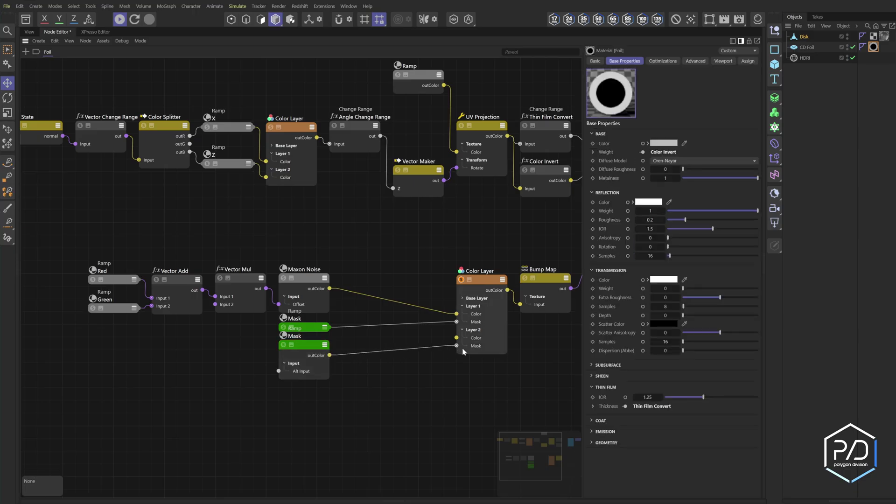
pyautogui.click(476, 341)
pyautogui.click(629, 221)
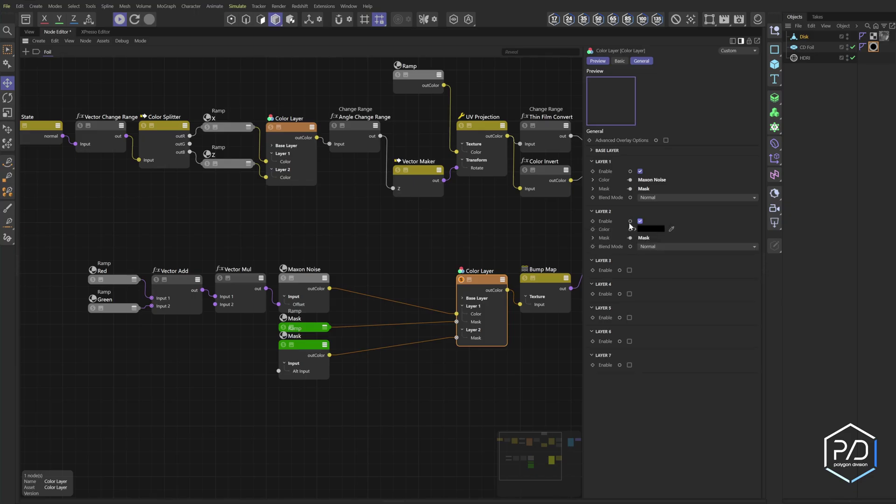
pyautogui.click(650, 229)
pyautogui.click(810, 323)
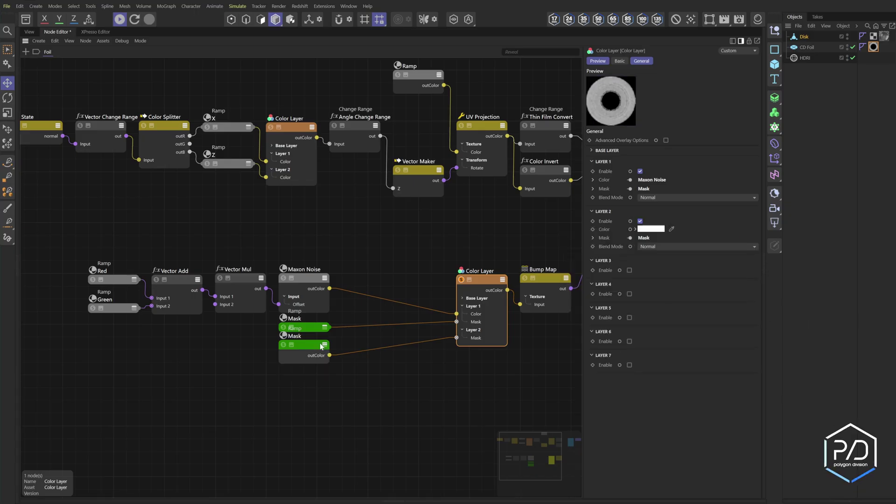
pyautogui.click(325, 345)
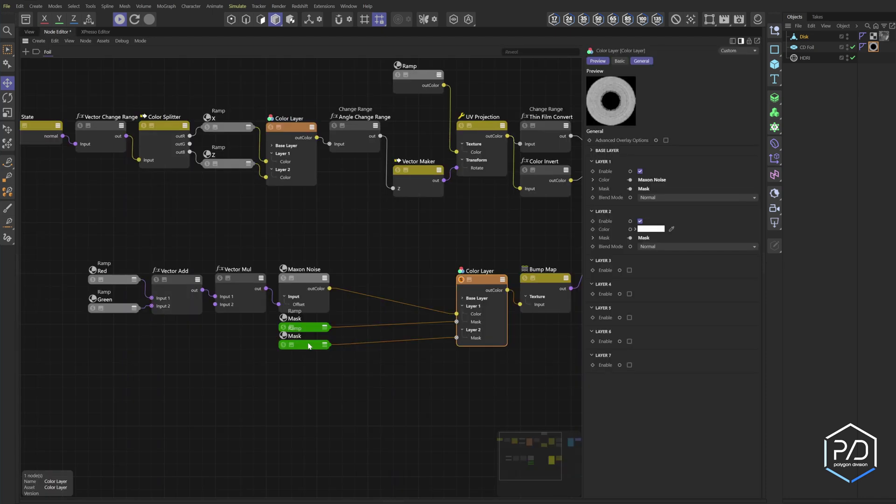
# Narrow the second Mask ramp's ring by setting its closing black knot to 27.25% and preview it on the disc
pyautogui.click(308, 346)
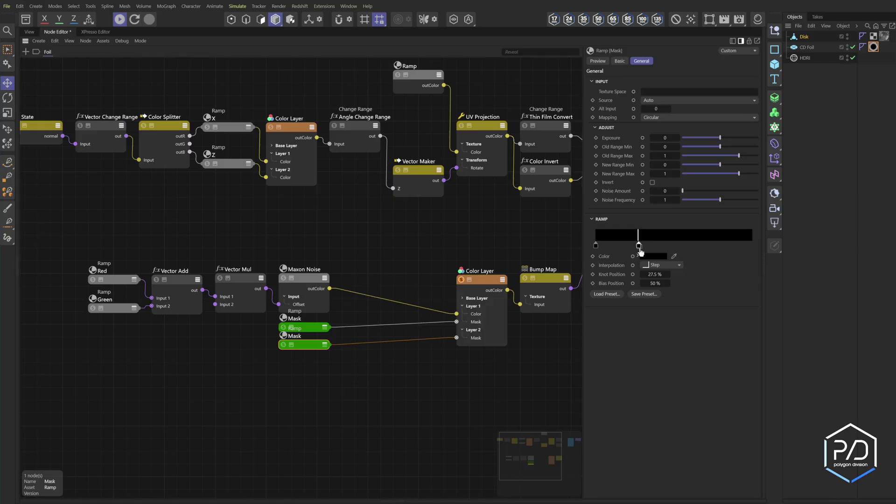
pyautogui.click(655, 274)
pyautogui.write('27')
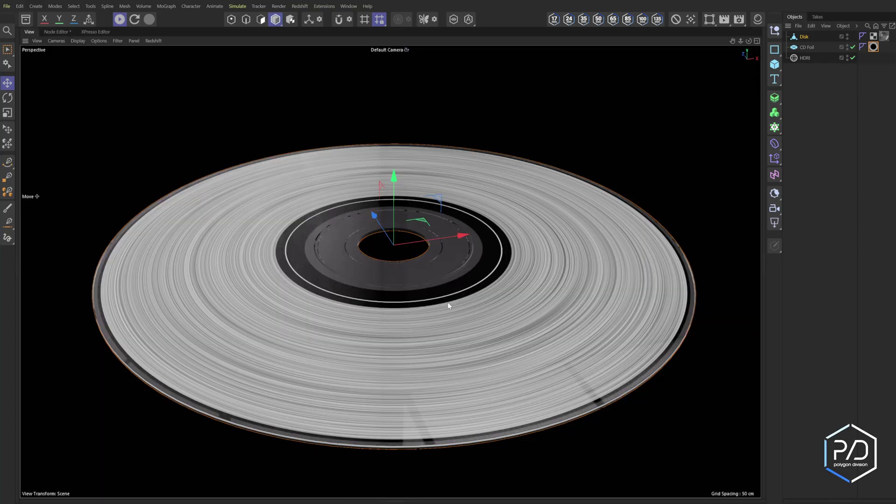
pyautogui.click(55, 31)
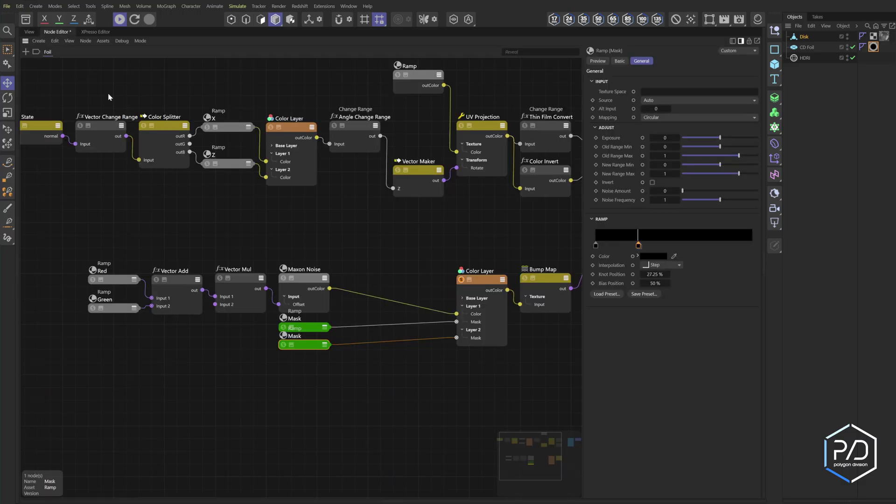
# Enable Layer 3 with Color and Mask ports on the bump Color Layer and wire a duplicate of the whole Maxon Noise chain into its Color
pyautogui.click(500, 332)
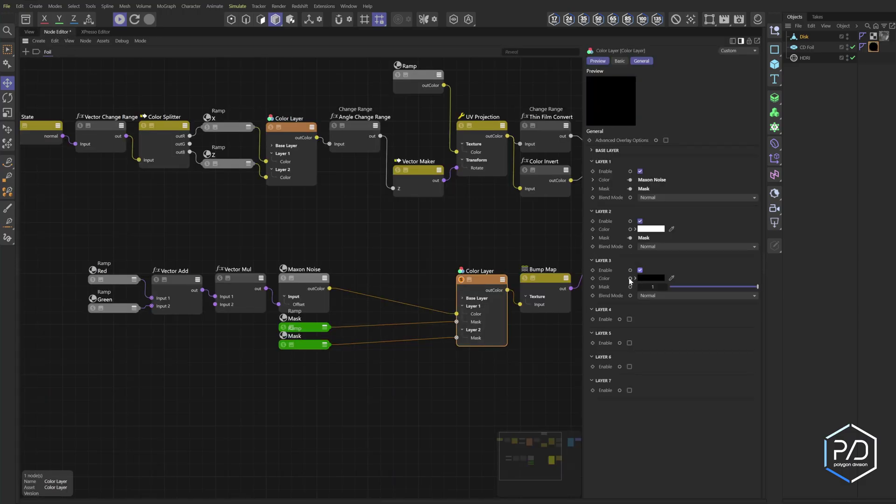
pyautogui.click(630, 279)
pyautogui.moveTo(340, 237); pyautogui.dragTo(87, 315)
pyautogui.click(120, 19)
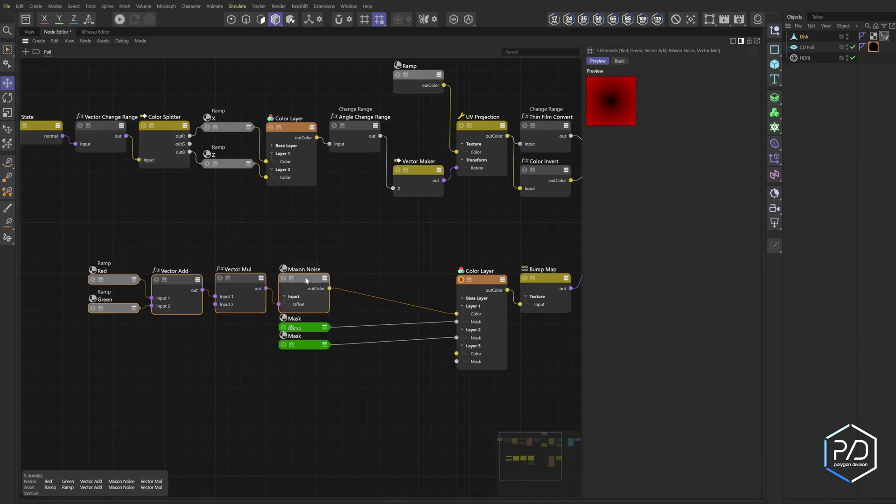
pyautogui.keyDown('ctrl'); pyautogui.moveTo(305, 280); pyautogui.dragTo(457, 354); pyautogui.keyUp('ctrl')
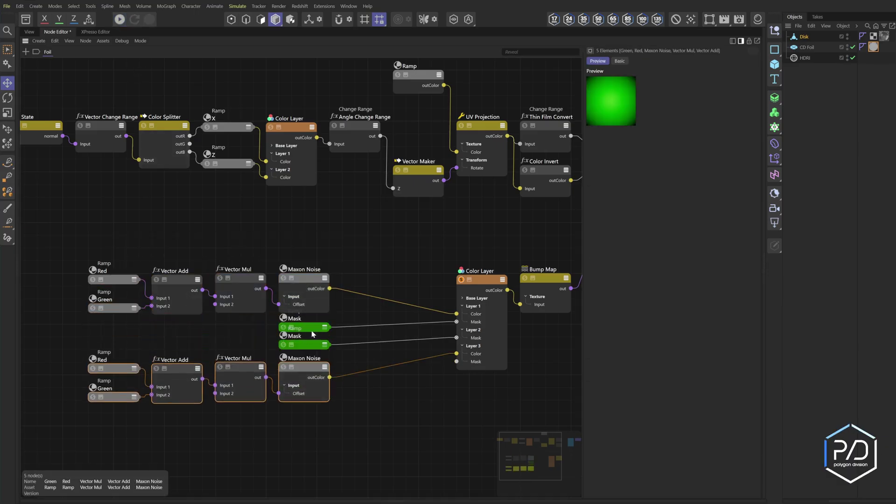
# Duplicate the first Mask ramp below the second Maxon Noise and wire the copy into the bump Color Layer's Layer 3 Mask
pyautogui.click(309, 328)
pyautogui.keyDown('ctrl'); pyautogui.moveTo(309, 328); pyautogui.dragTo(309, 417); pyautogui.keyUp('ctrl')
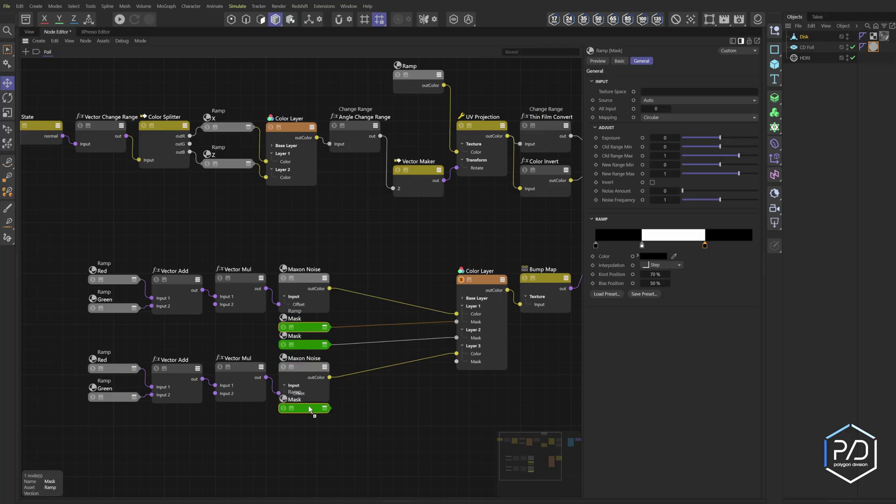
pyautogui.moveTo(366, 409); pyautogui.dragTo(457, 362)
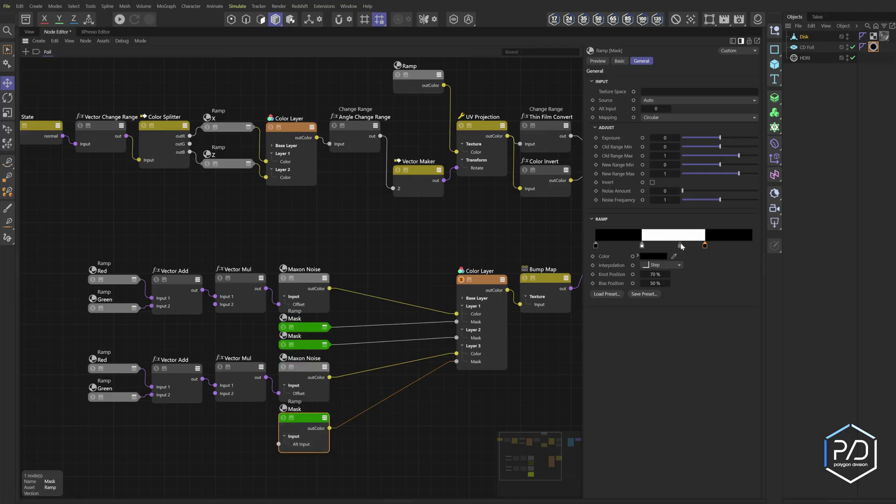
# Narrow the new Mask ramp's white ring by moving its closing black knot to about 73.6% and setting the white knot to 70%
pyautogui.moveTo(705, 250)
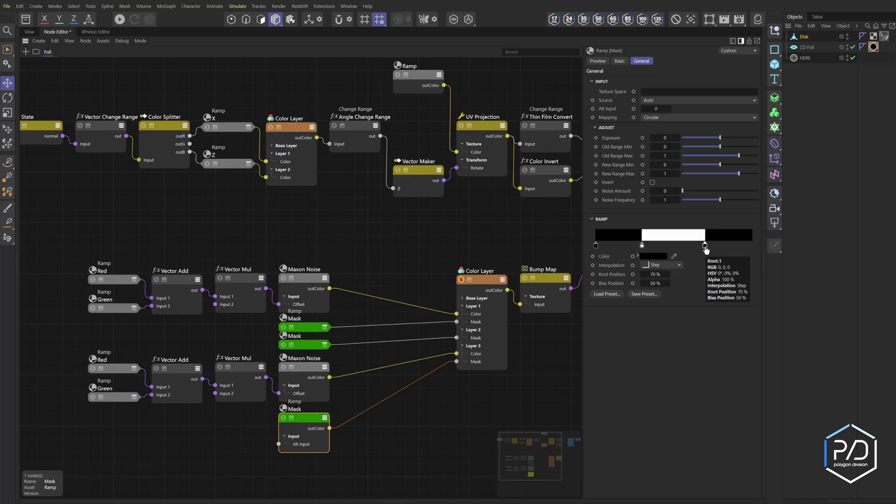
pyautogui.moveTo(705, 250); pyautogui.dragTo(711, 248)
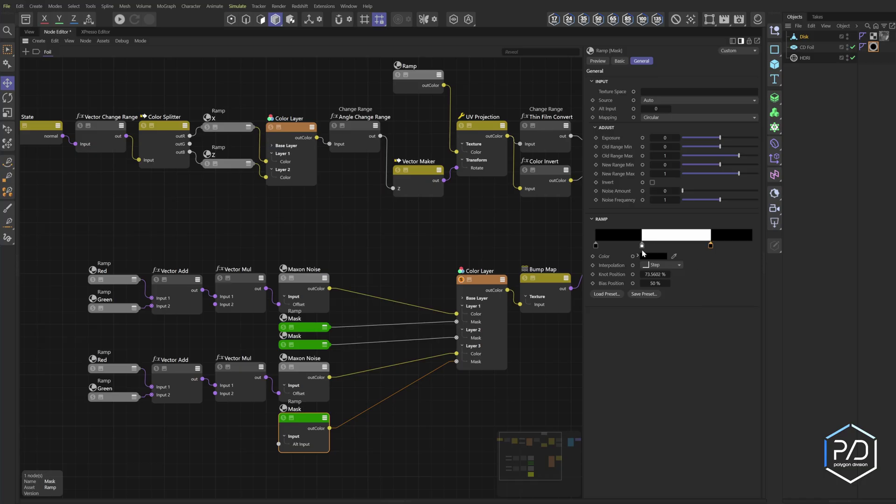
pyautogui.click(642, 246)
pyautogui.click(656, 274)
pyautogui.write('70')
pyautogui.press('Return')
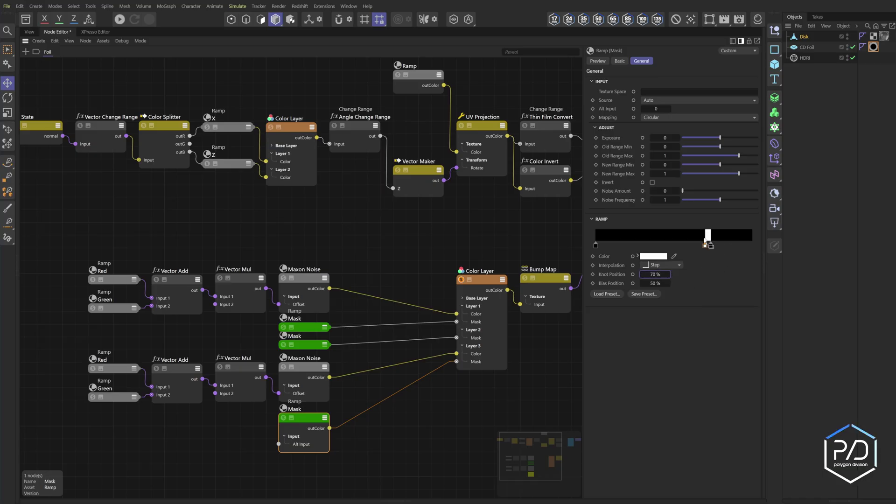
# Change the duplicated Maxon Noise to Cell noise with an Overall Scale of 10 and a first Scale value of 25
pyautogui.click(306, 368)
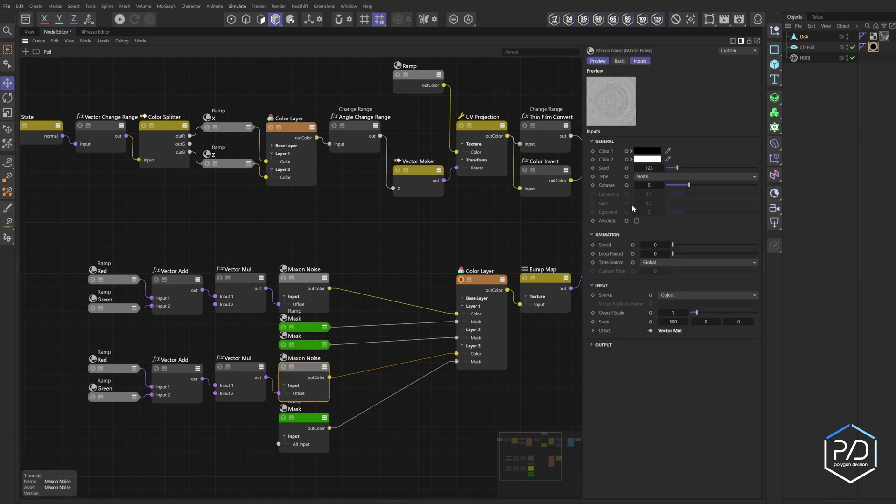
pyautogui.click(648, 177)
pyautogui.click(659, 196)
pyautogui.click(674, 312)
pyautogui.press('Return')
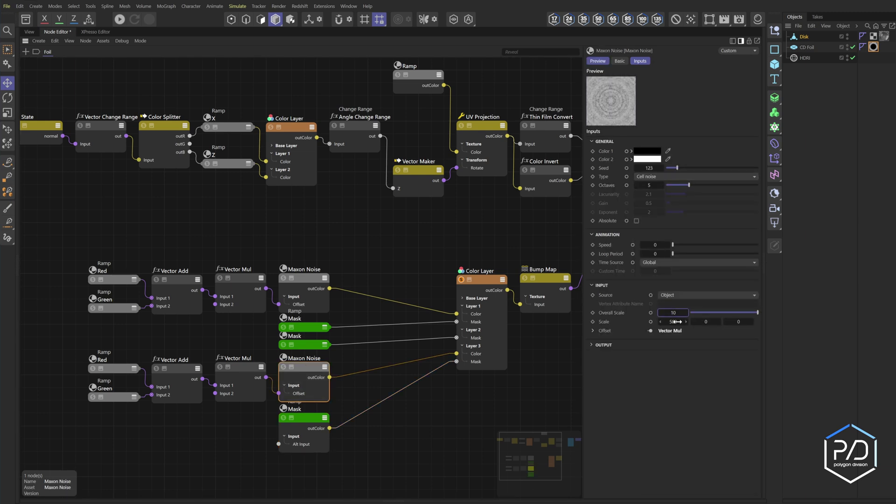
pyautogui.click(676, 322)
pyautogui.write('25')
pyautogui.press('Return')
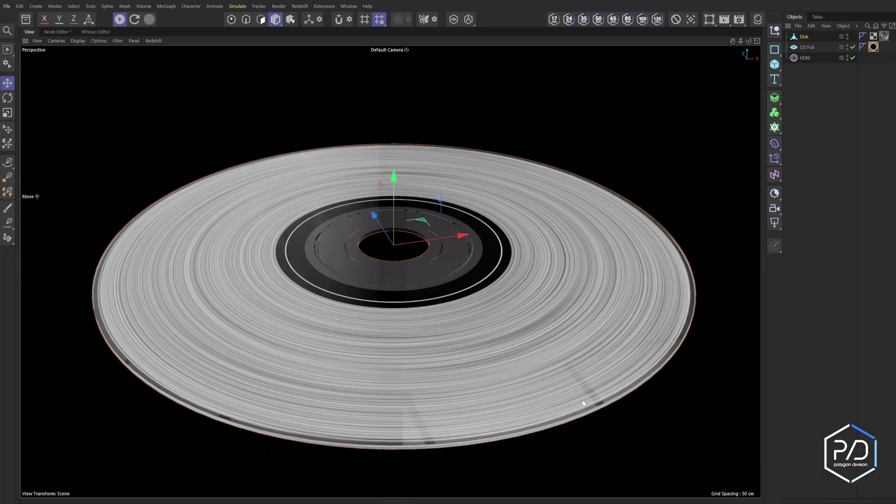
# Set the duplicated Maxon Noise's Overall Scale to 1 and preview the full iridescent material on the disc
pyautogui.click(58, 32)
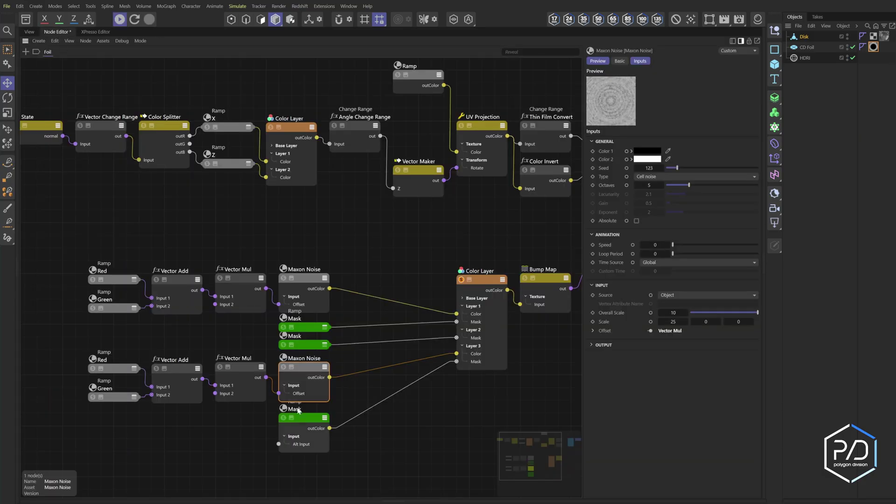
pyautogui.click(31, 33)
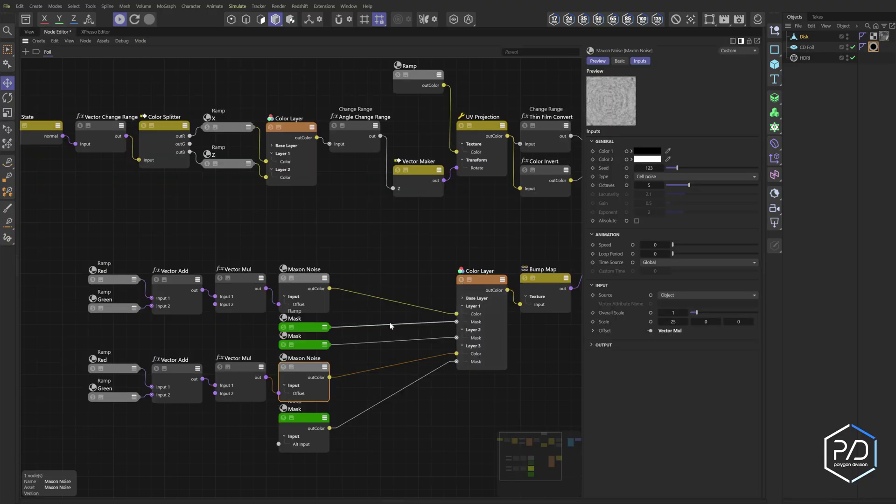
pyautogui.click(29, 32)
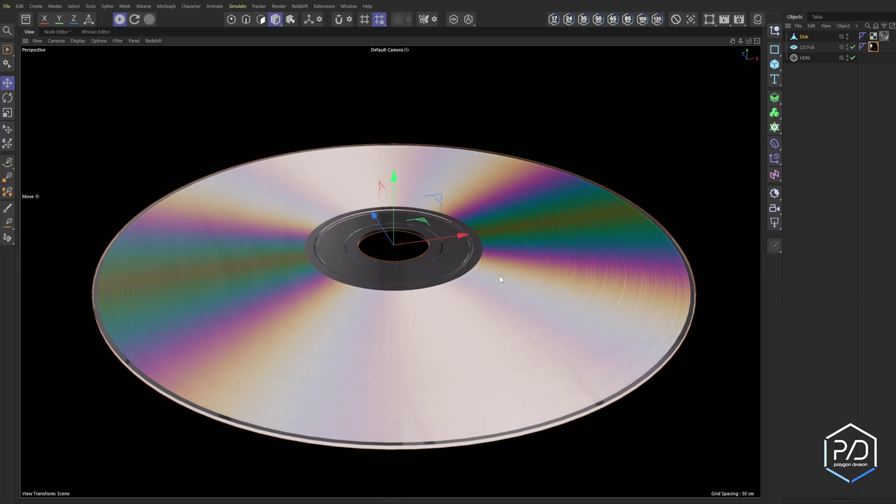
# Review the whole Foil node graph and orbit around the disc to examine how the iridescence responds to the view
pyautogui.click(62, 32)
pyautogui.scroll(-2, 426, 301)
pyautogui.keyDown('alt'); pyautogui.moveTo(443, 304); pyautogui.dragTo(359, 317, button='middle'); pyautogui.keyUp('alt')
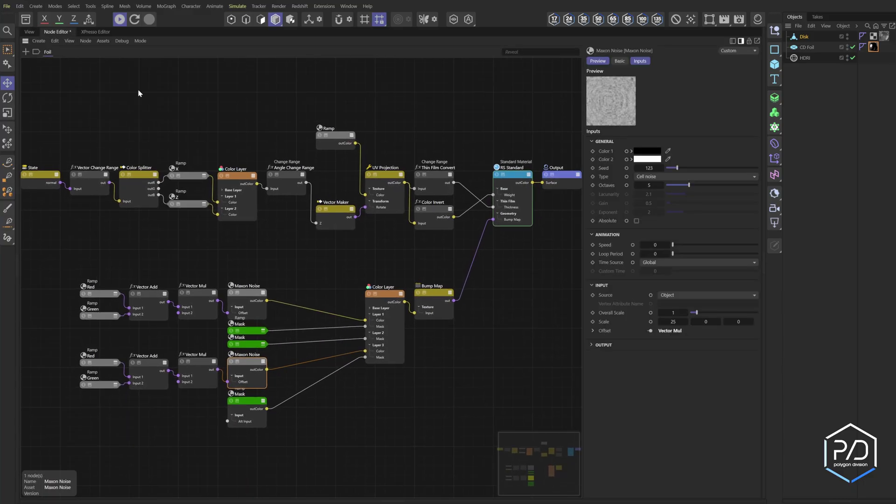
pyautogui.click(29, 32)
pyautogui.moveTo(749, 41)
pyautogui.mouseDown()
pyautogui.moveTo(750, 77)
pyautogui.moveTo(755, 33)
pyautogui.mouseUp()
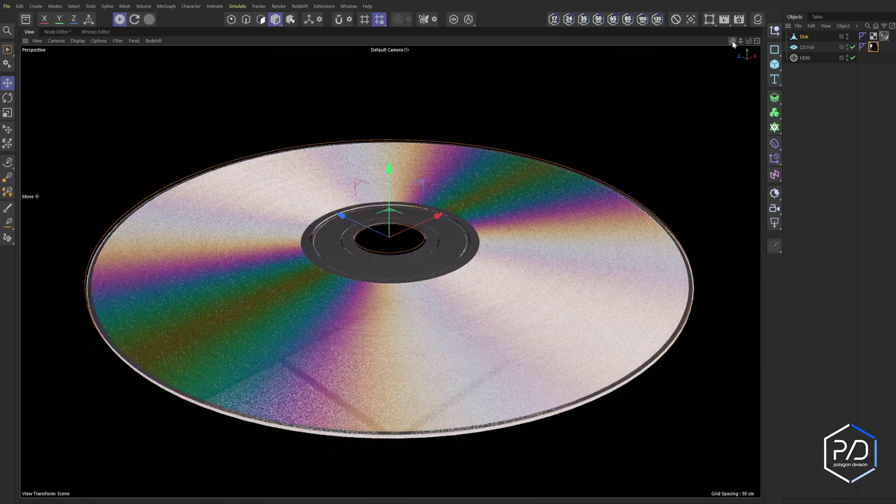